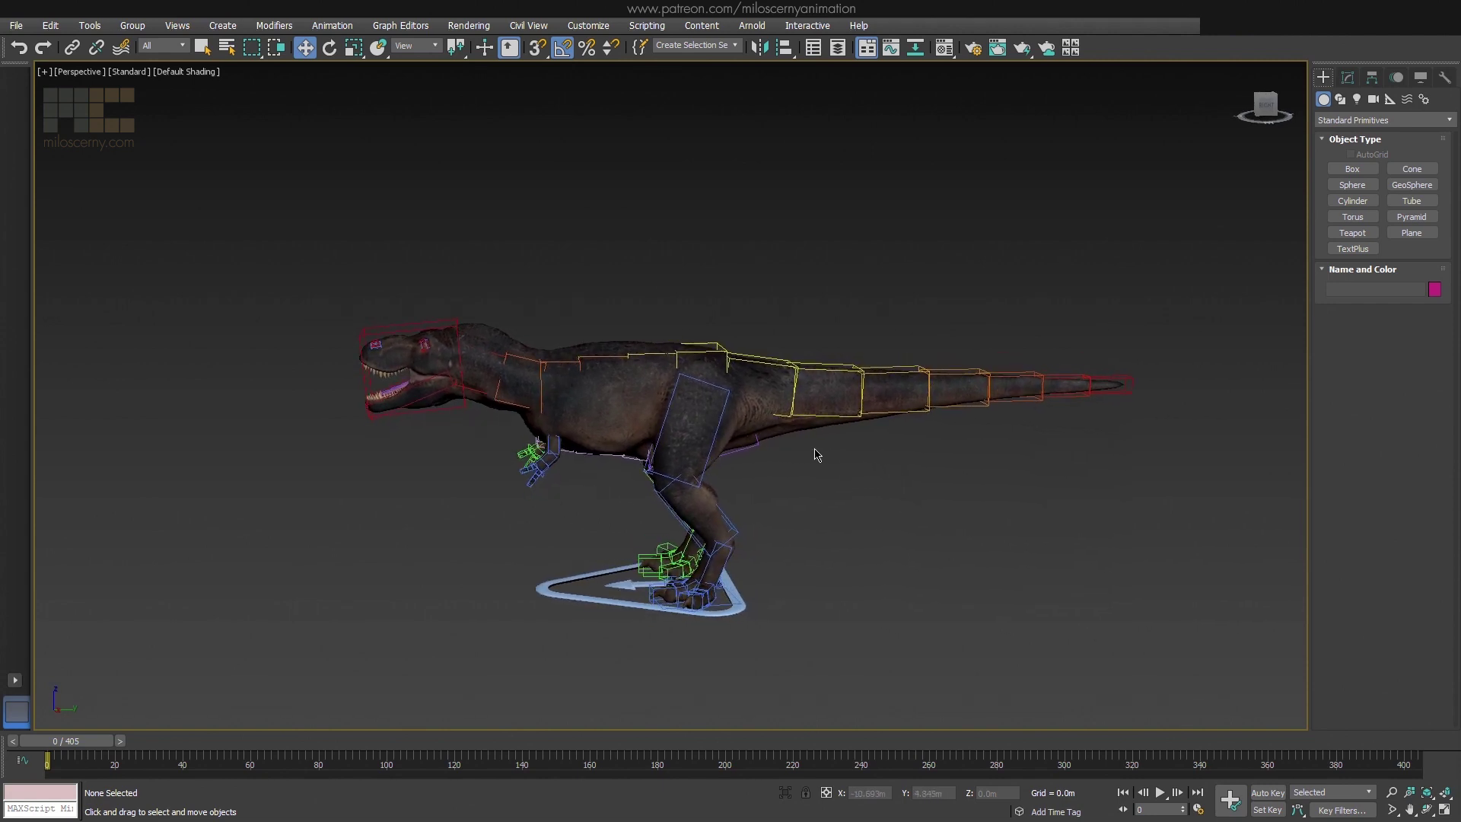
- Select the chest and spine bones one at a time to examine their layout inside the wireframe body
middle_click_drag(816, 455, 772, 363, "alt")
scroll(746, 477, "up", 4)
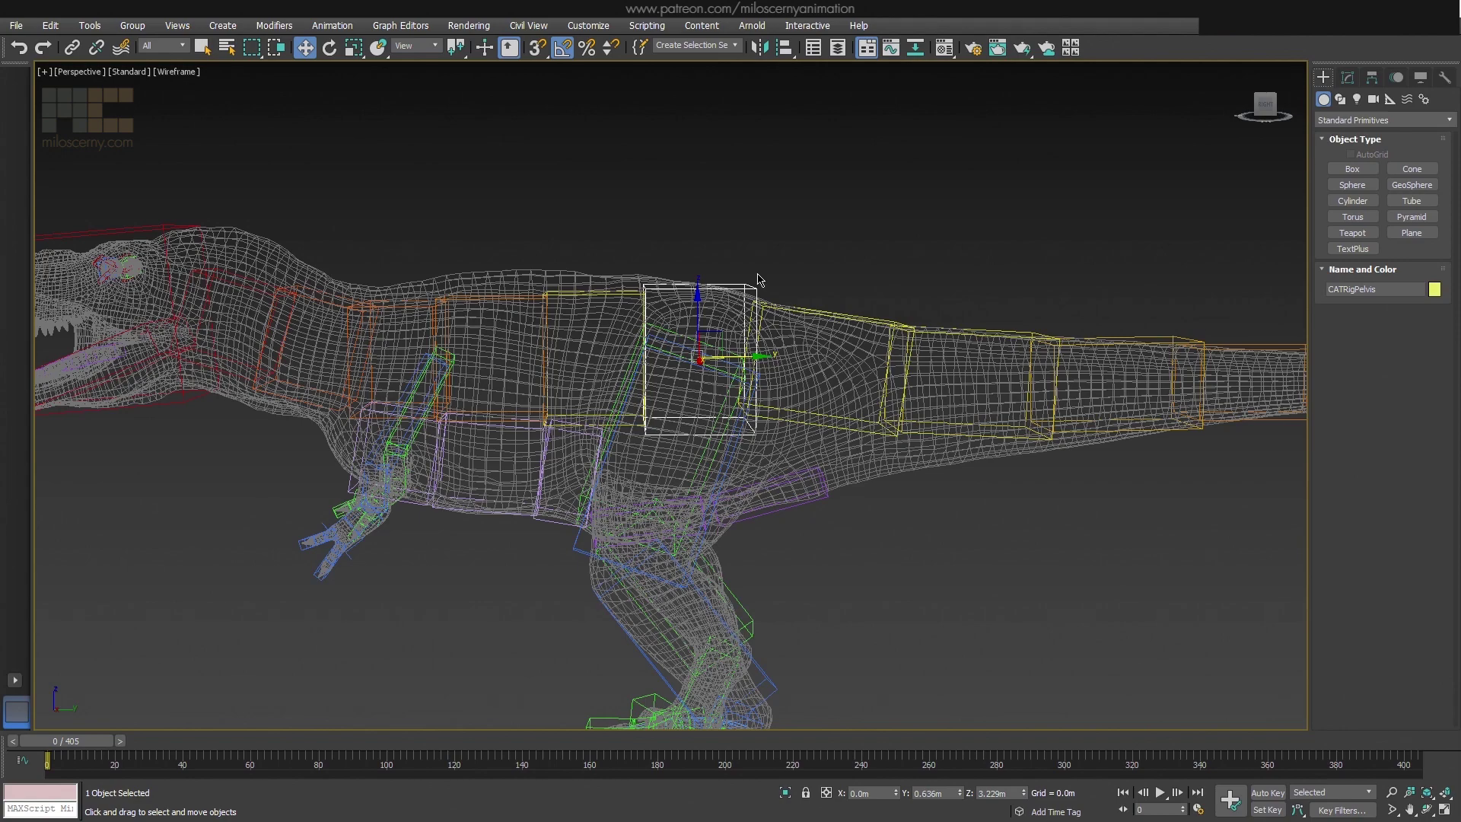
left_click(411, 301)
scroll(576, 261, "up", 4)
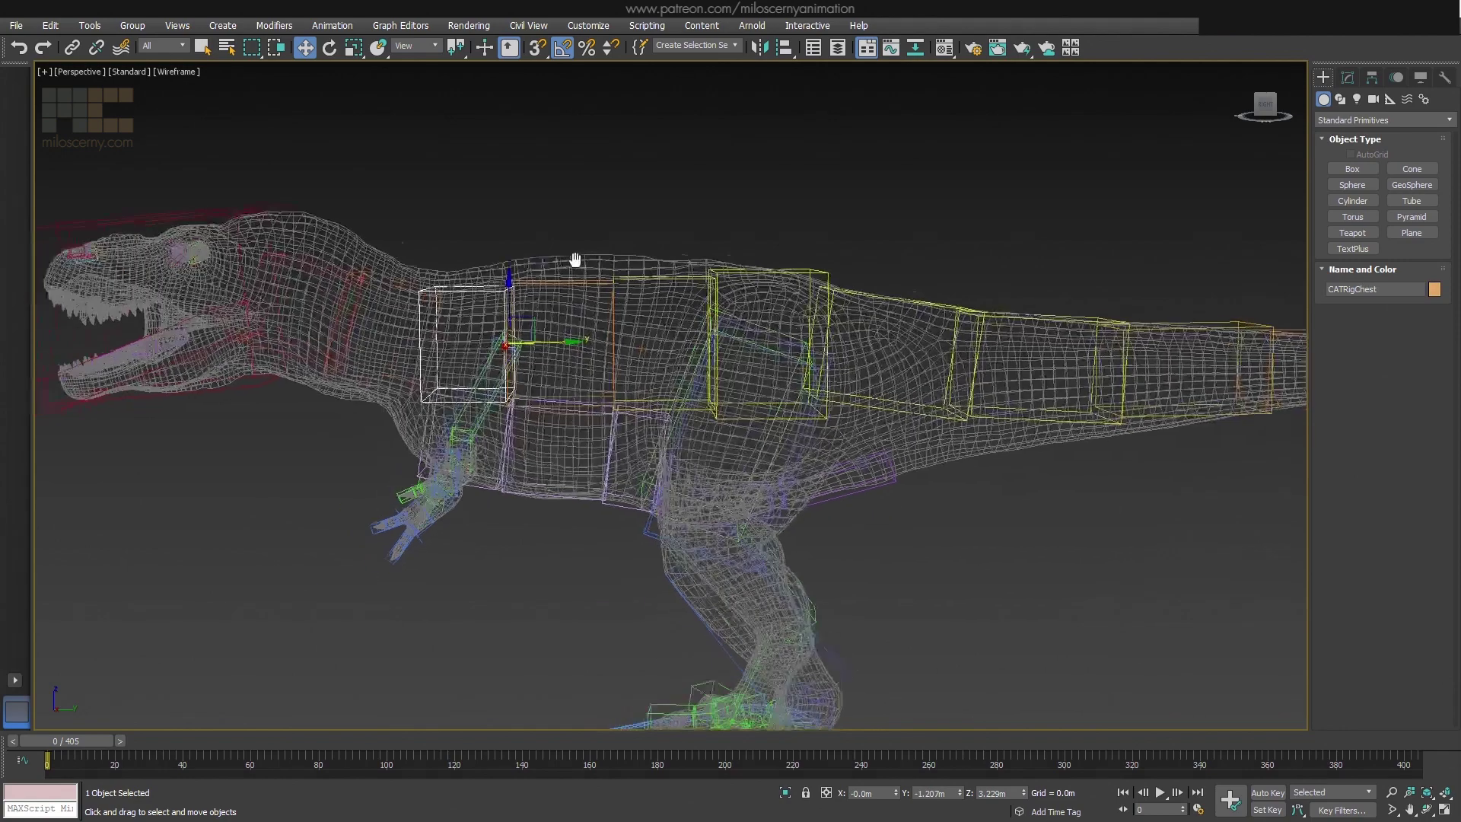
scroll(688, 250, "up", 2)
left_click(690, 249)
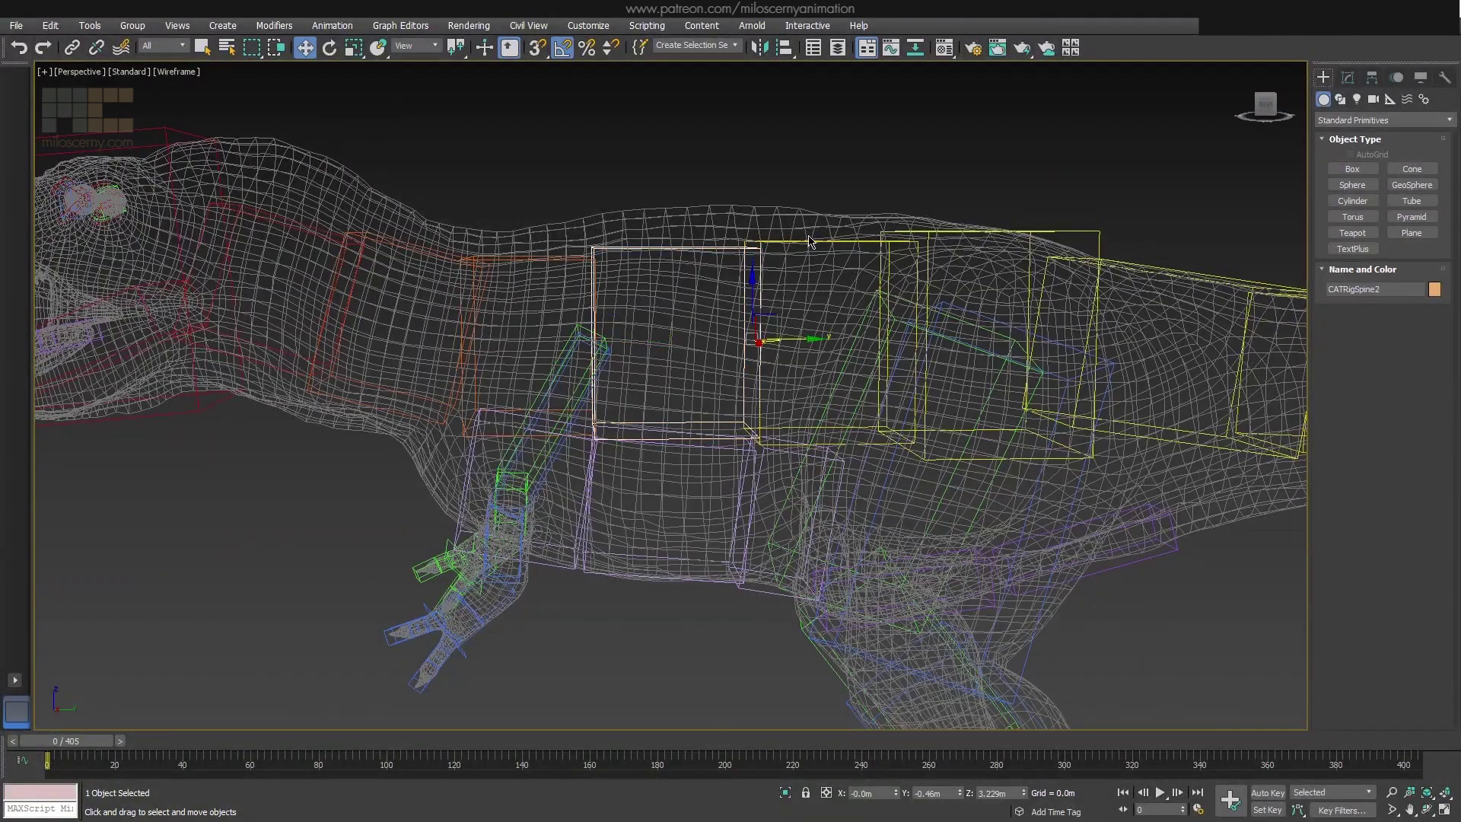
left_click(691, 251)
left_click(687, 264)
left_click(569, 259)
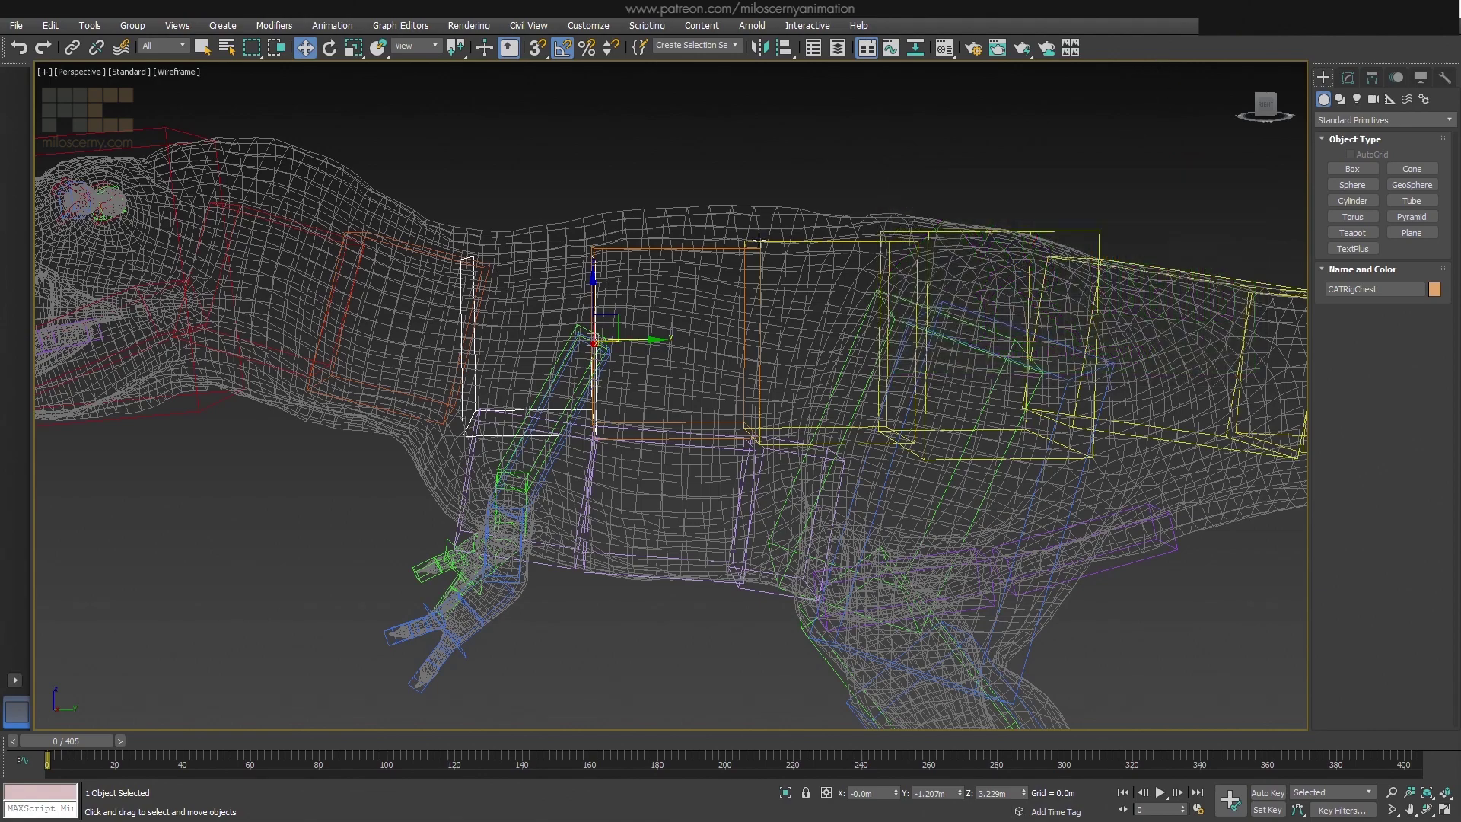
- Inspect the spine bones between pelvis and chest at a slight angle, clear the selection and return to shaded display
left_click(842, 244)
left_click(705, 247)
middle_click_drag(800, 312, 832, 324, "alt")
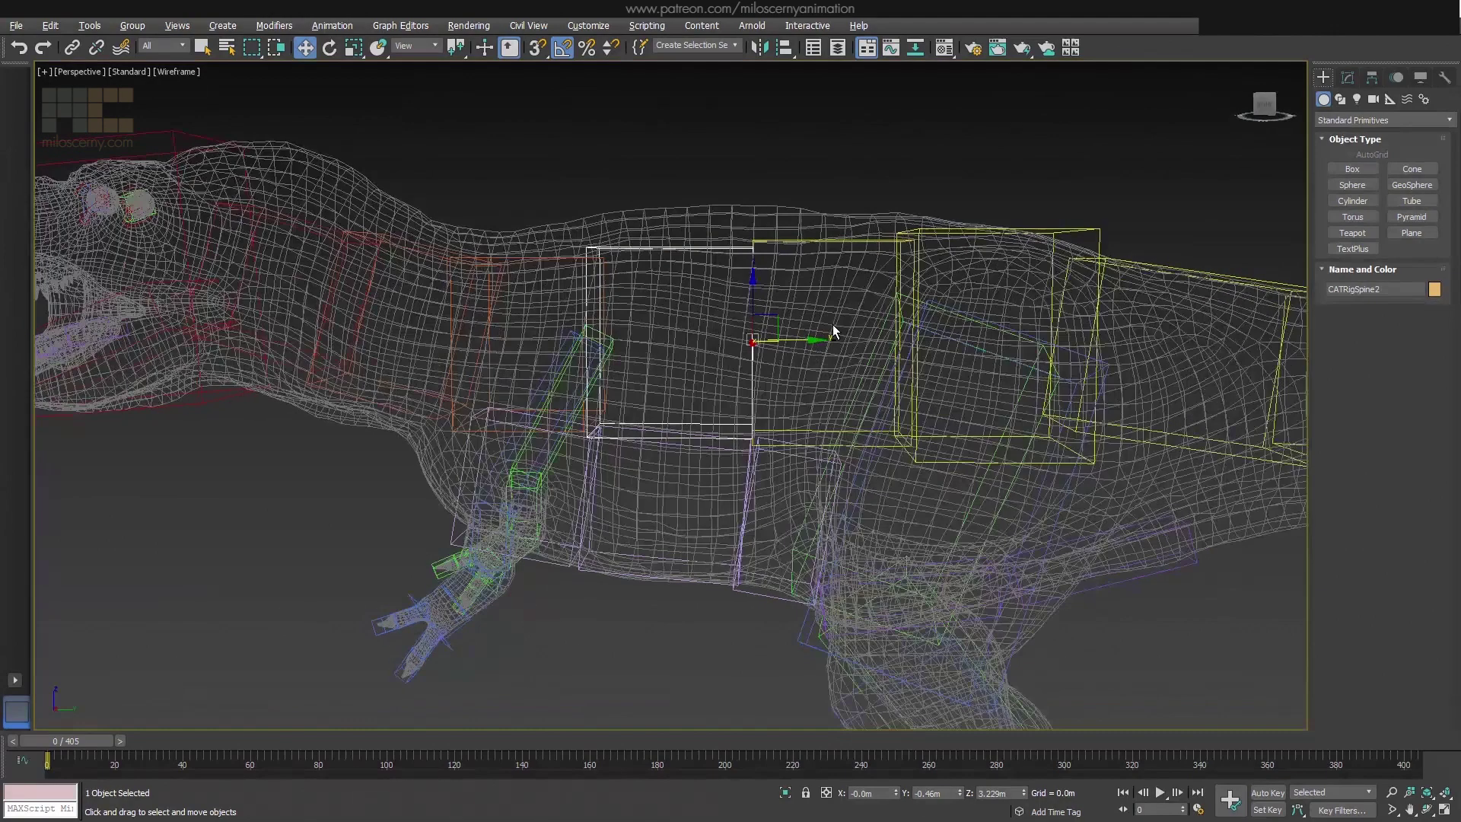
left_click(817, 295)
scroll(817, 295, "down", 5)
key("F3")
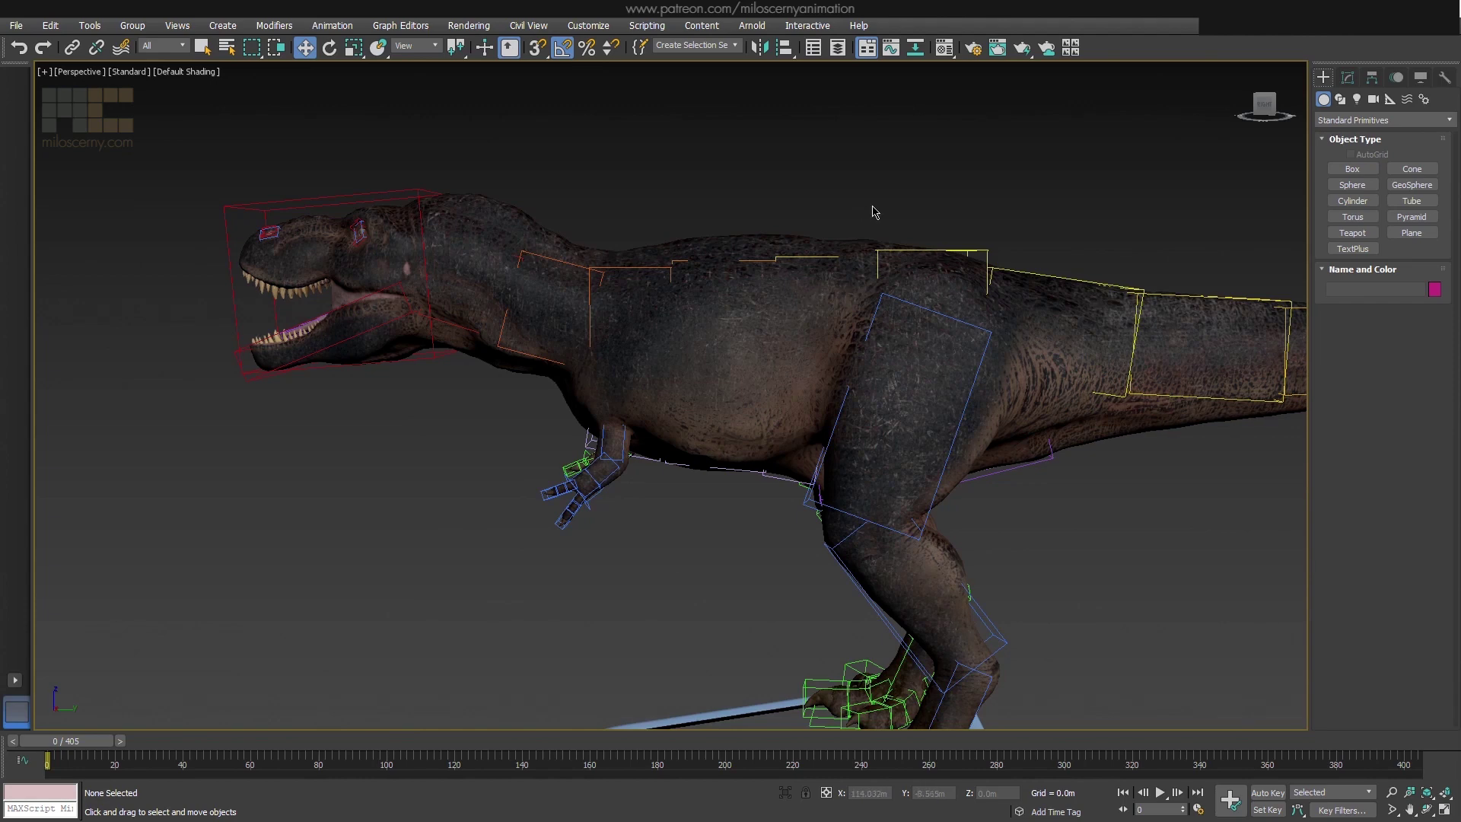
- Inspect the tail root in wireframe by selecting the first tail bone, its parent pelvis, and viewing the pelvis's hub settings
middle_click_drag(1069, 194, 613, 186)
left_click(385, 266)
key("F3")
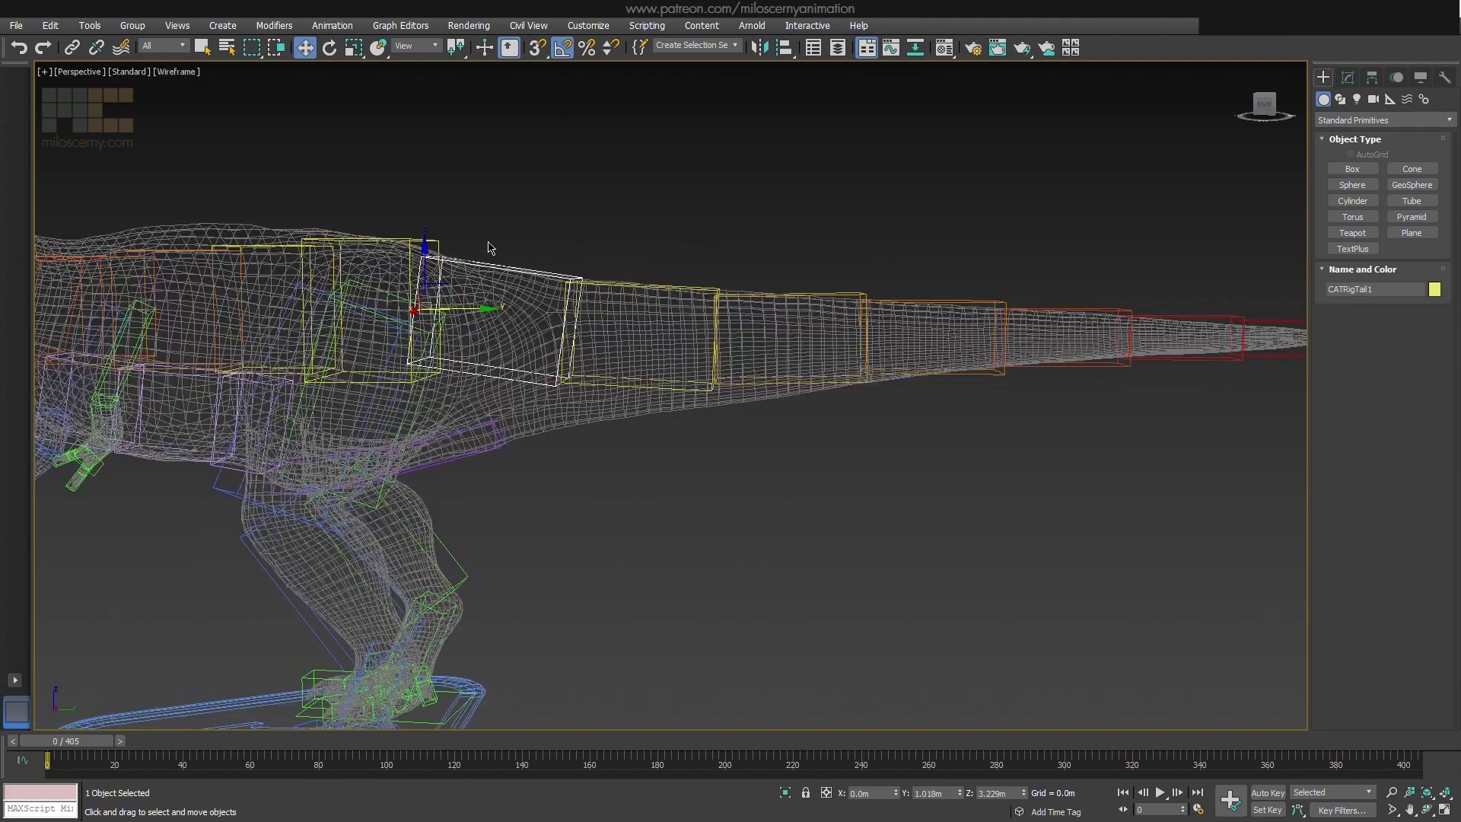
key("Page_Up")
middle_click_drag(490, 240, 566, 242)
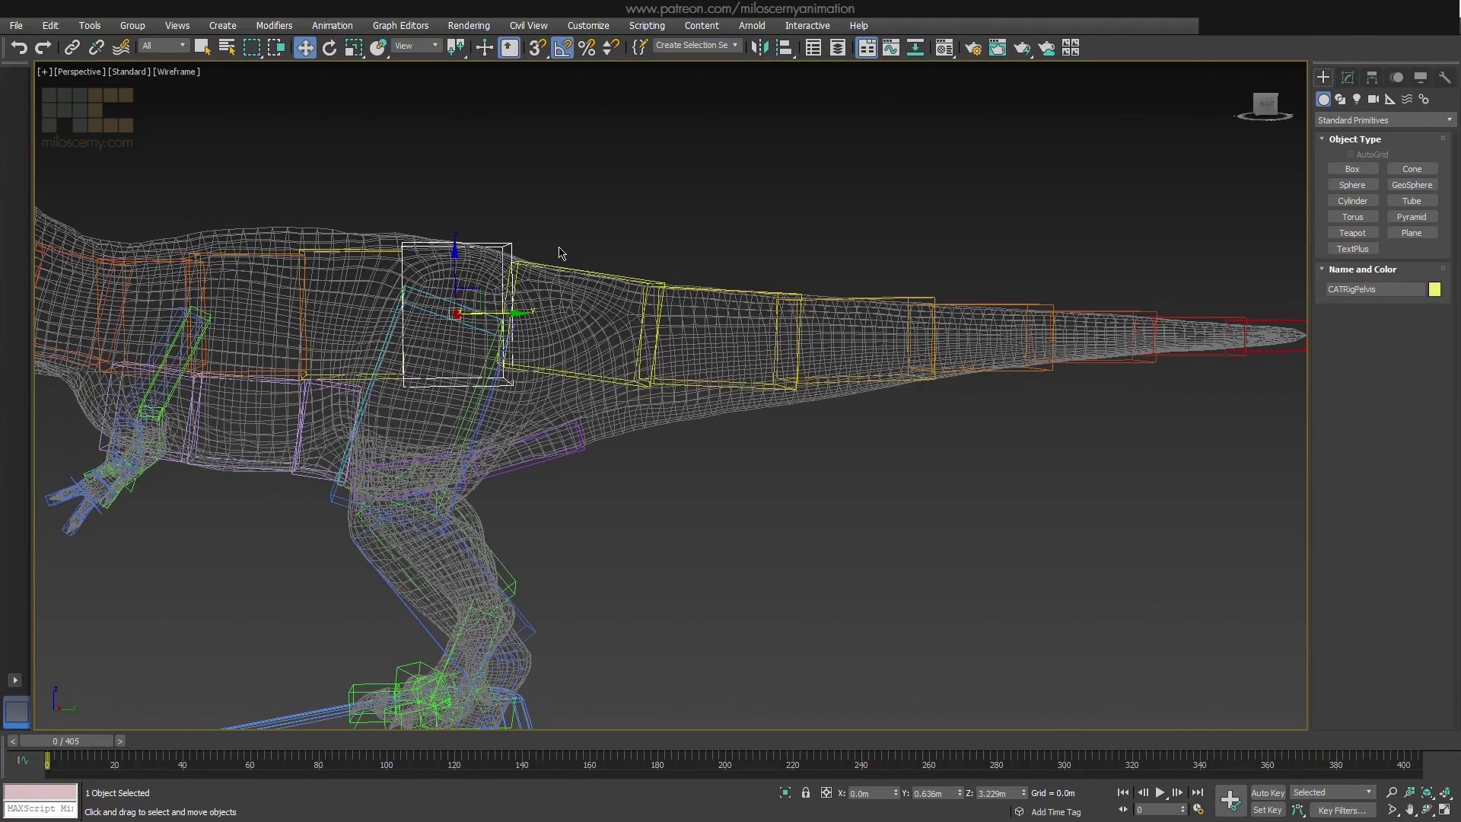
left_click(1351, 81)
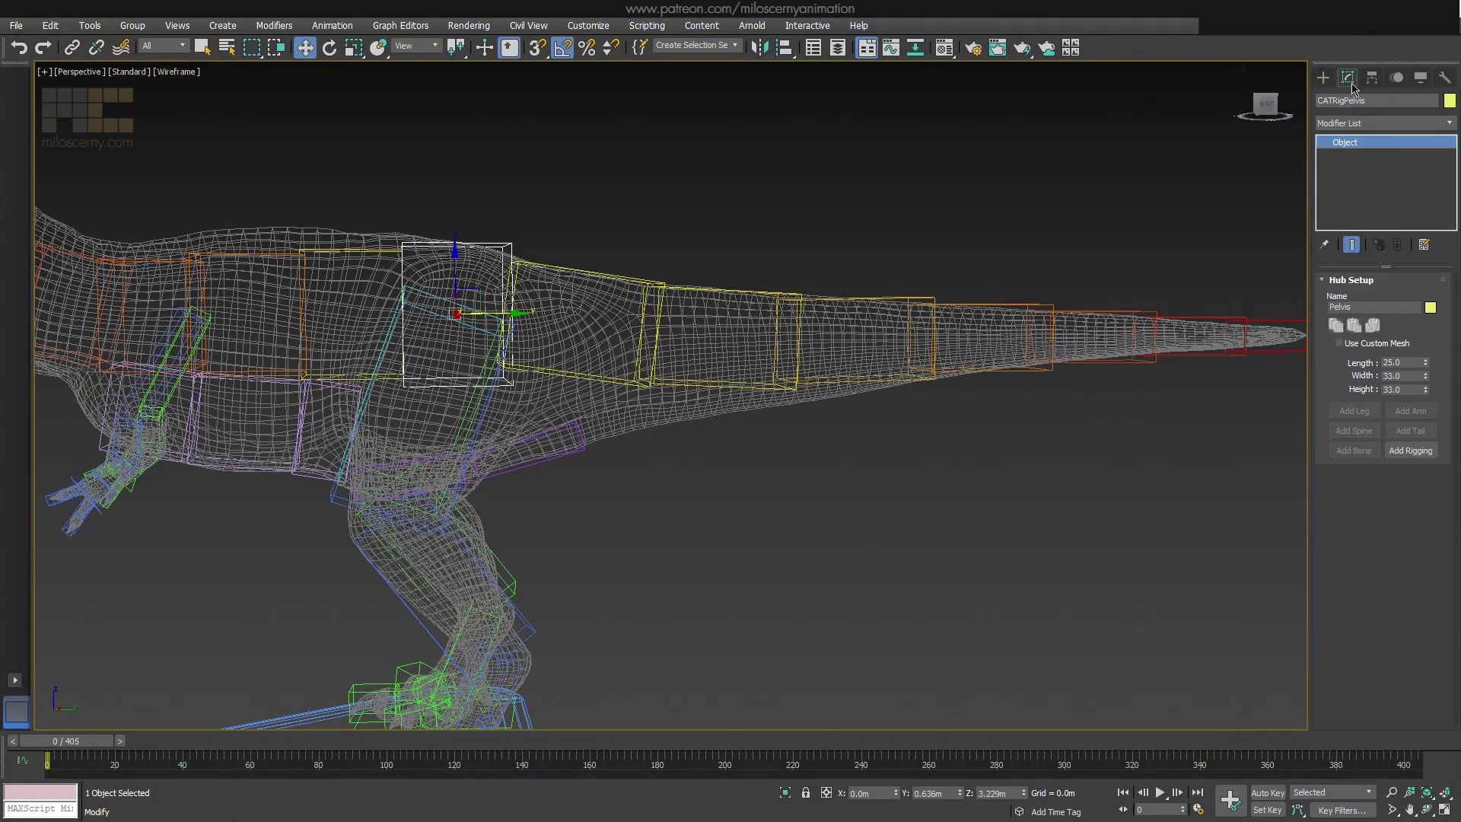
left_click(1407, 432)
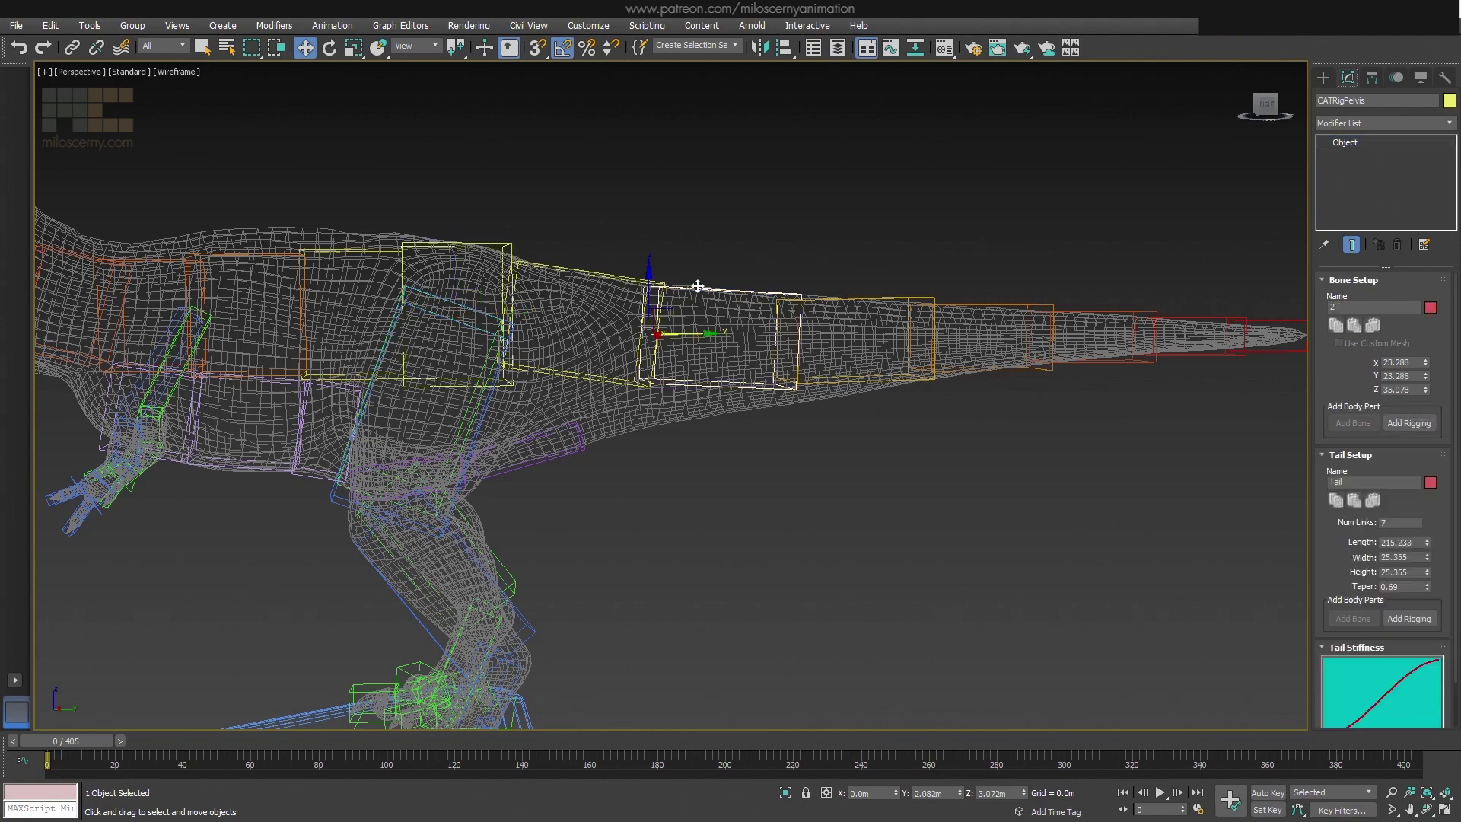
- Select the first tail bone and compare its position in the mesh in shaded and wireframe display
scroll(838, 359, "up", 2)
left_click(408, 314)
middle_click_drag(413, 314, 609, 324)
key("F3")
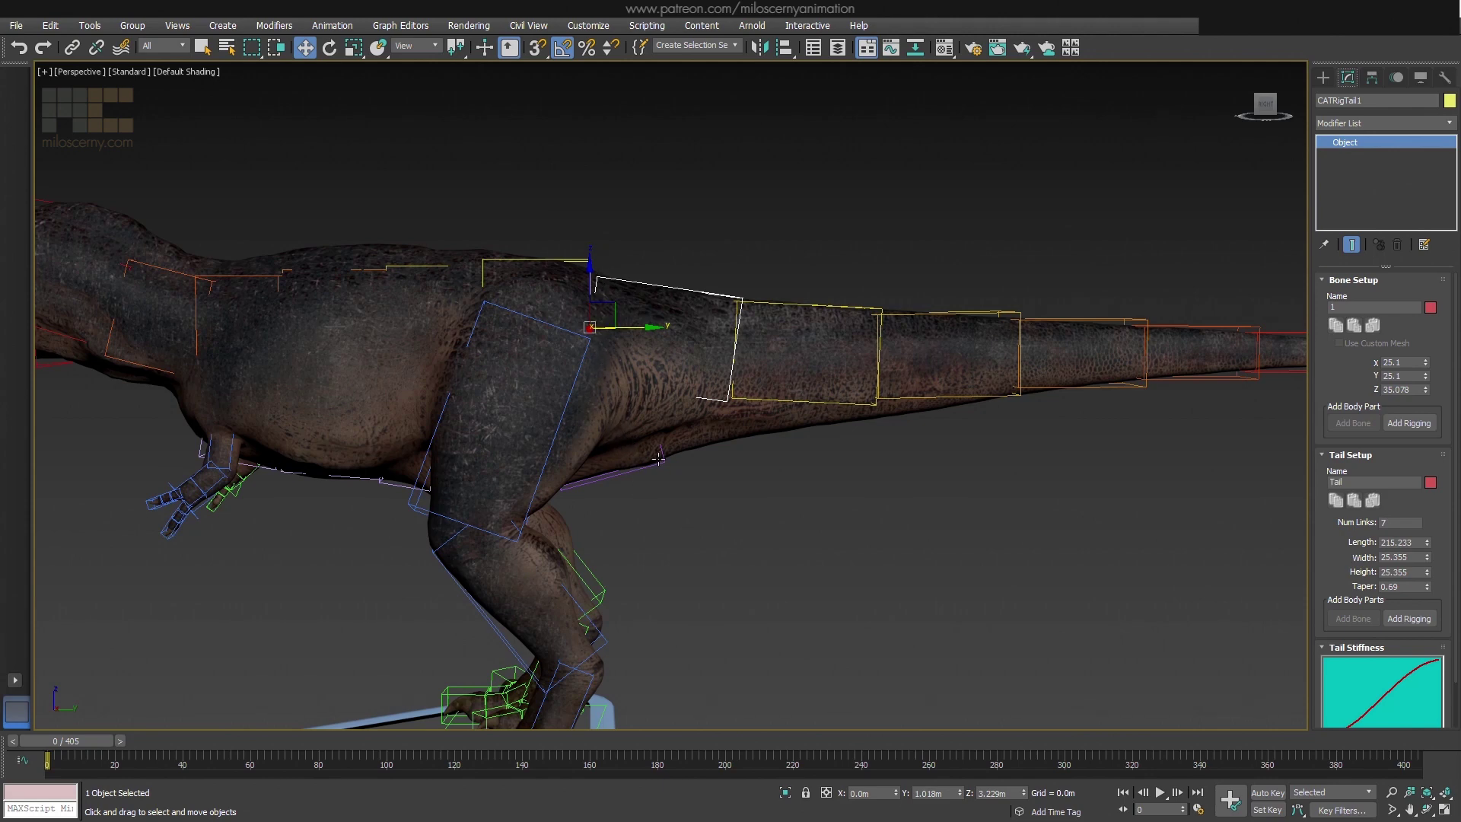
left_click(687, 341)
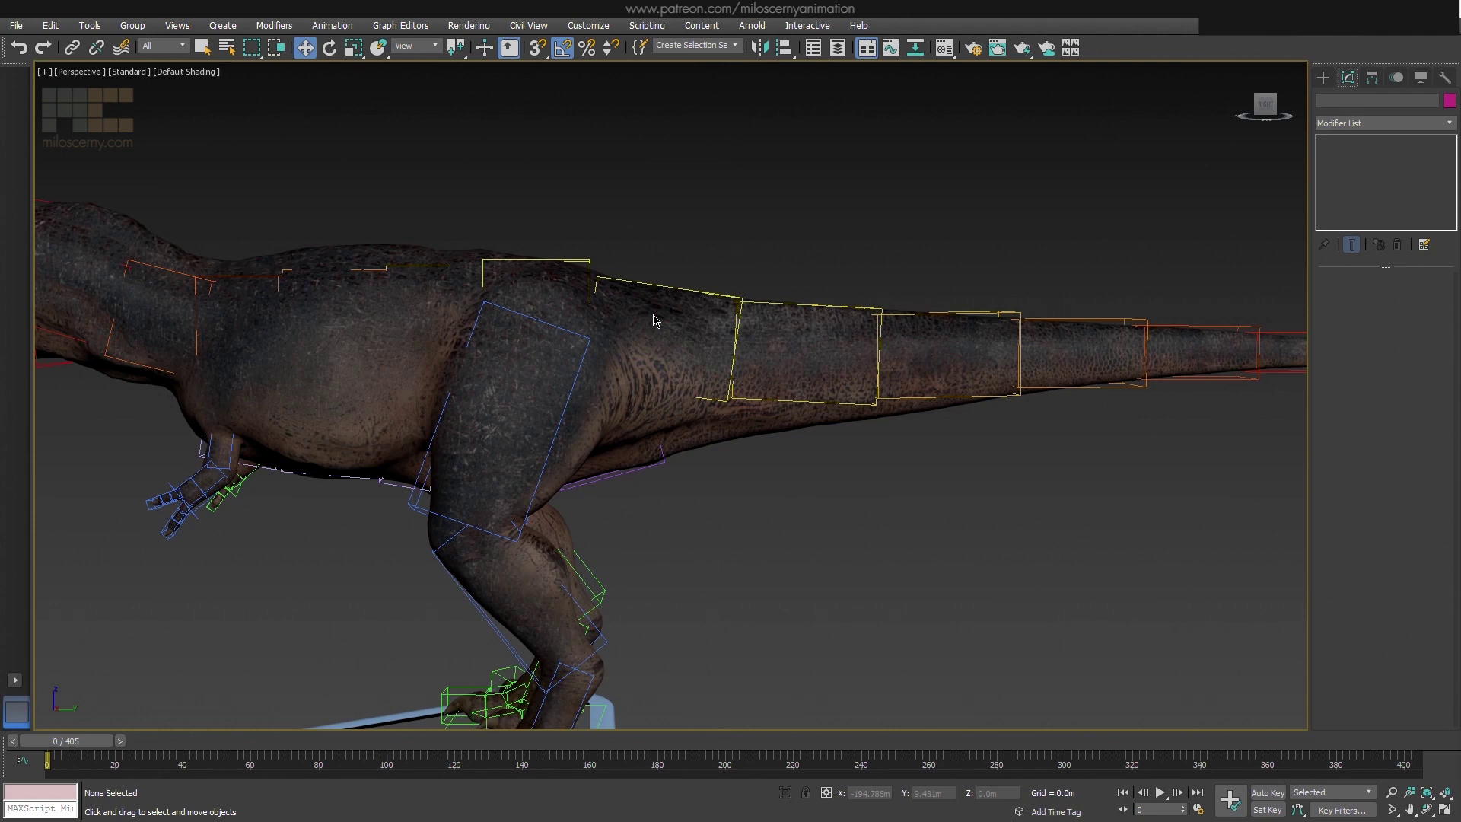
left_click(665, 285)
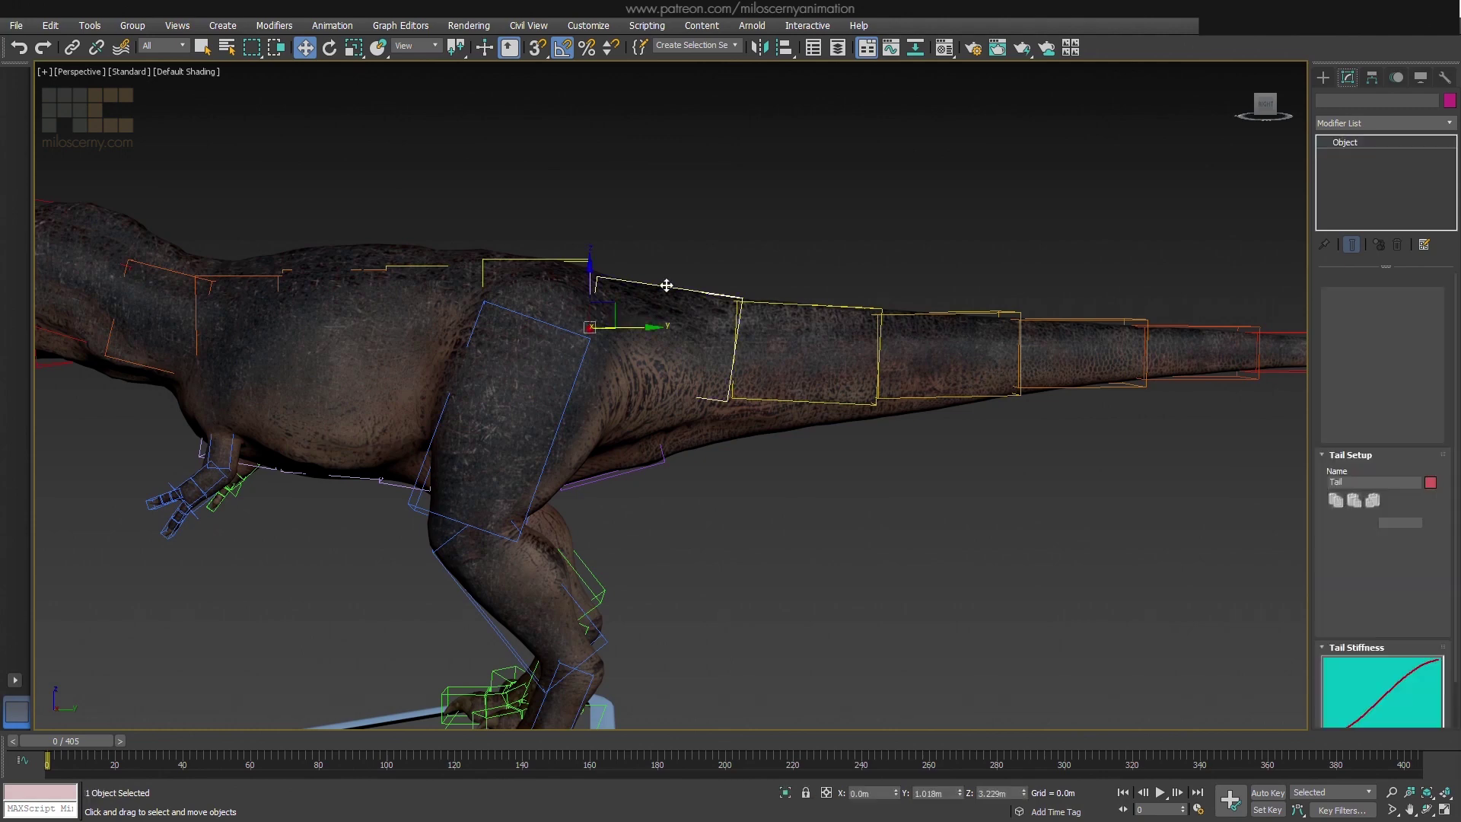
key("F3")
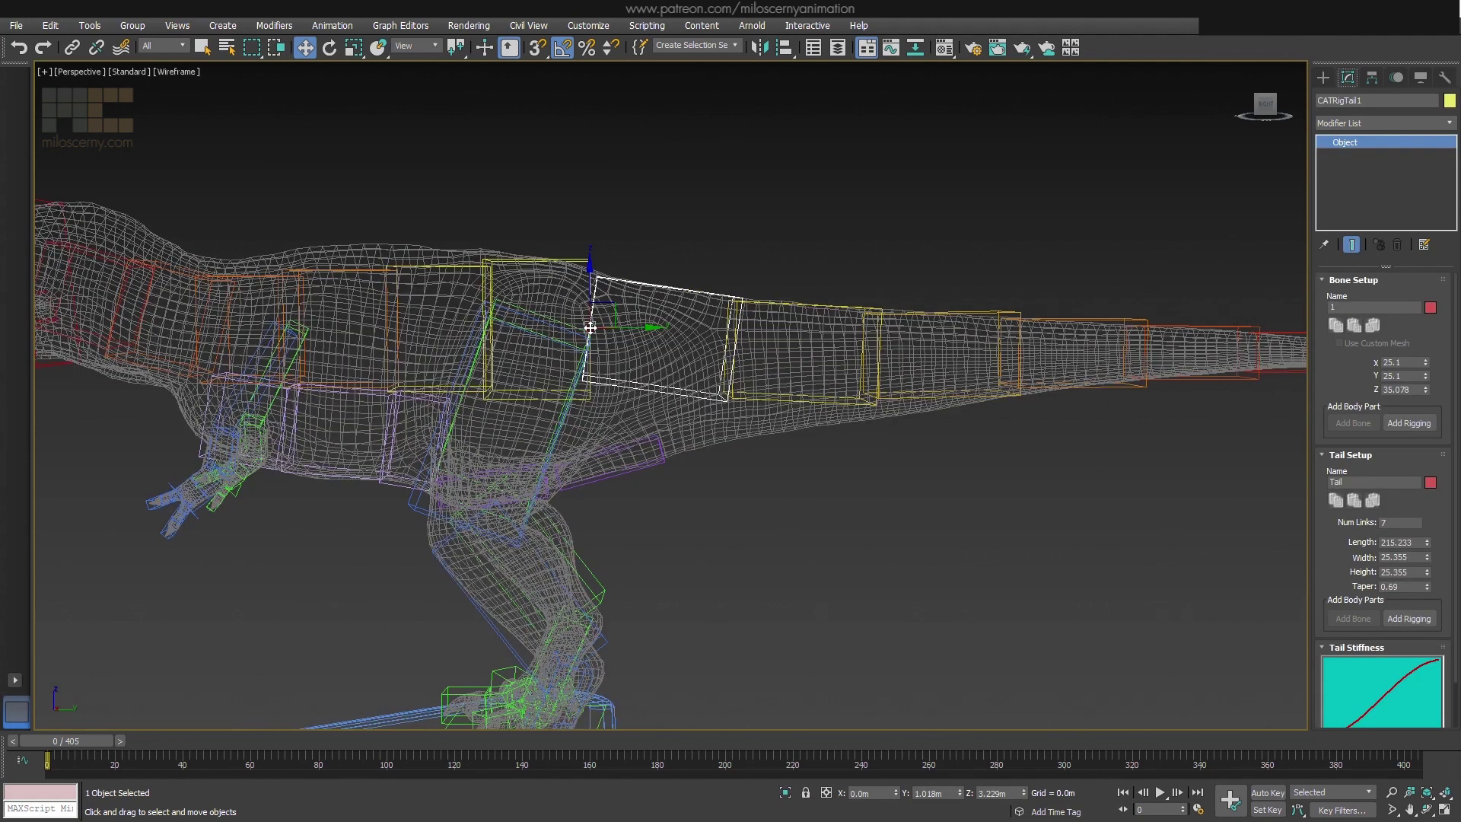
- Scrub the animation to frame 45 in shaded display, checking the bending tail from above and from the side
mouse_move(83, 738)
left_mouse_down()
mouse_move(274, 745)
mouse_move(213, 748)
left_mouse_up()
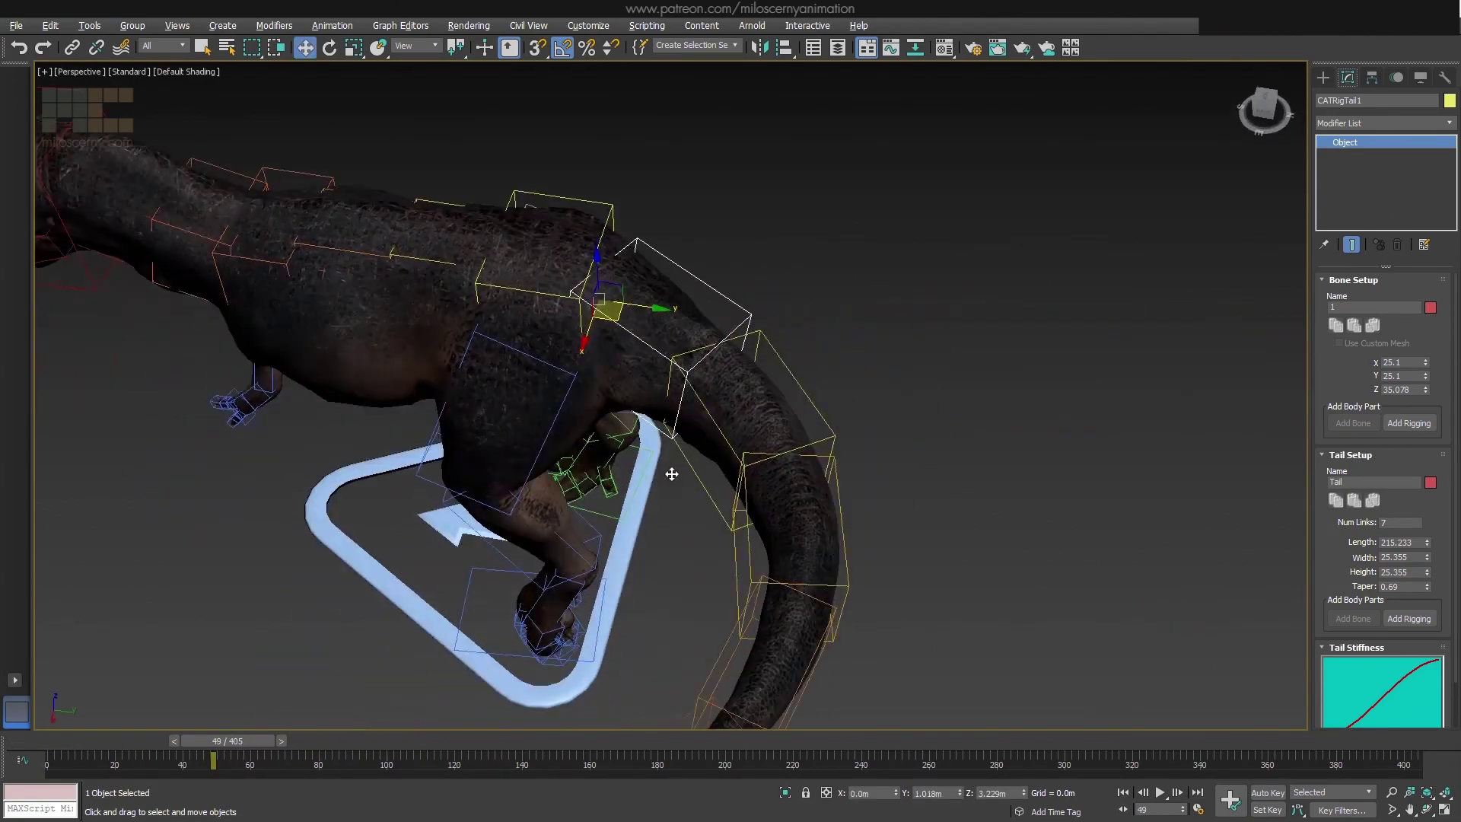
middle_click_drag(672, 474, 484, 639, "alt")
left_click_drag(235, 744, 232, 741)
middle_click_drag(654, 487, 639, 445, "alt")
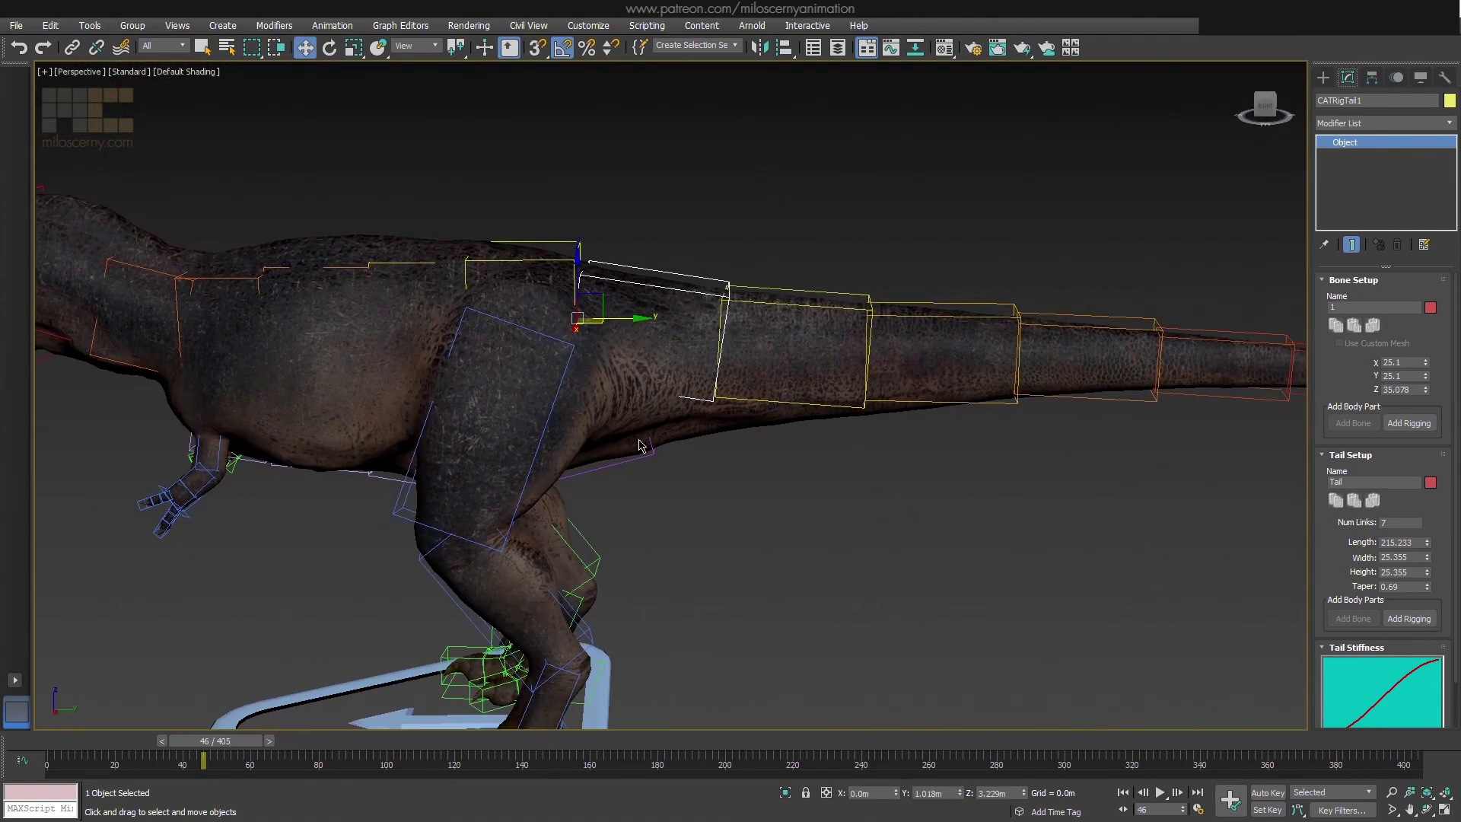
left_click_drag(227, 740, 223, 740)
- Check the Z lengths of the tail bones one by one, working from the tip toward the pelvis
middle_click_drag(912, 492, 727, 501)
left_click(829, 492)
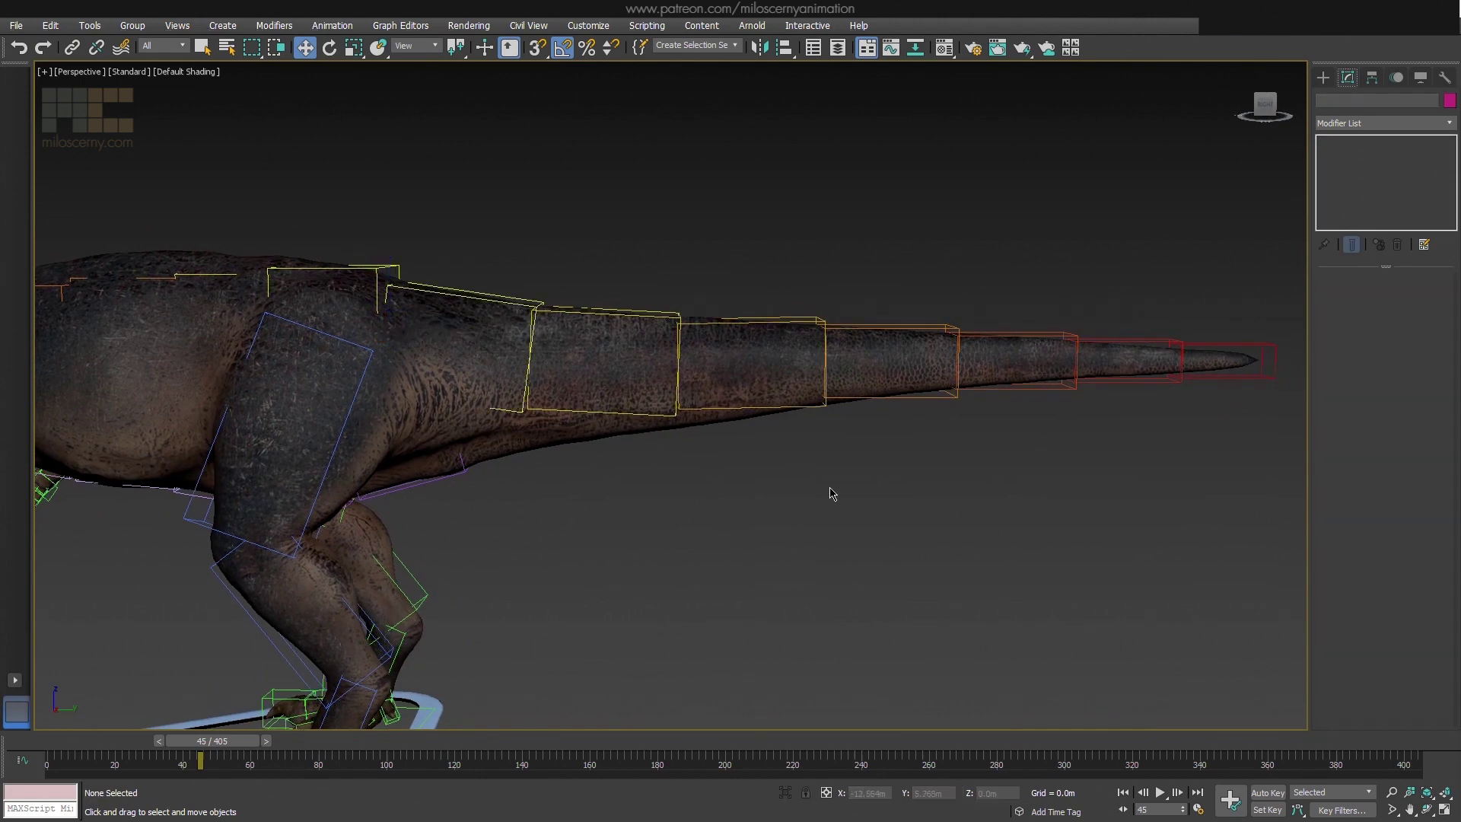
middle_click_drag(831, 491, 790, 494)
left_click(469, 306)
left_click(552, 275)
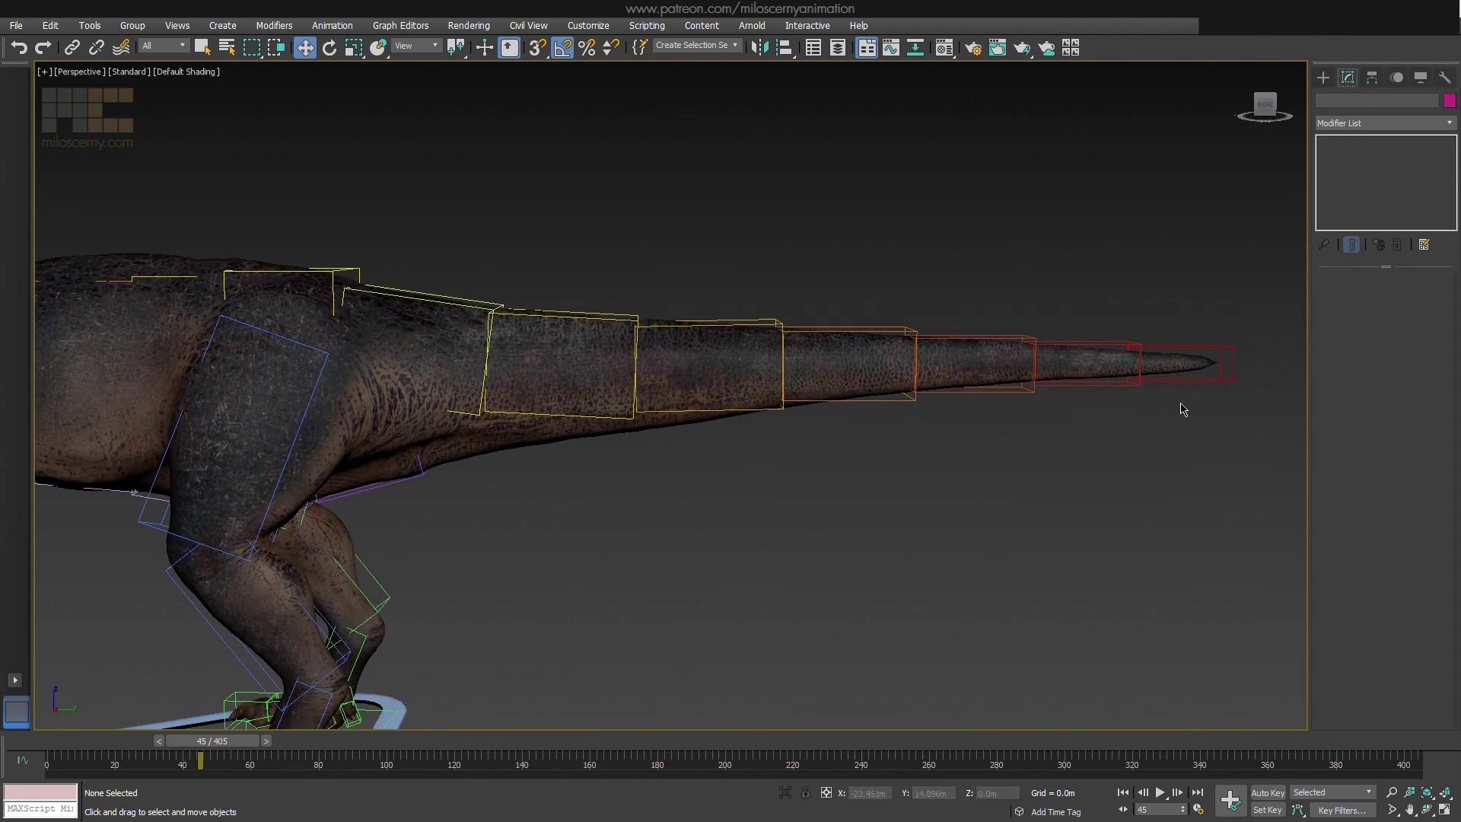
left_click(1225, 350)
left_click_drag(1411, 388, 1346, 390)
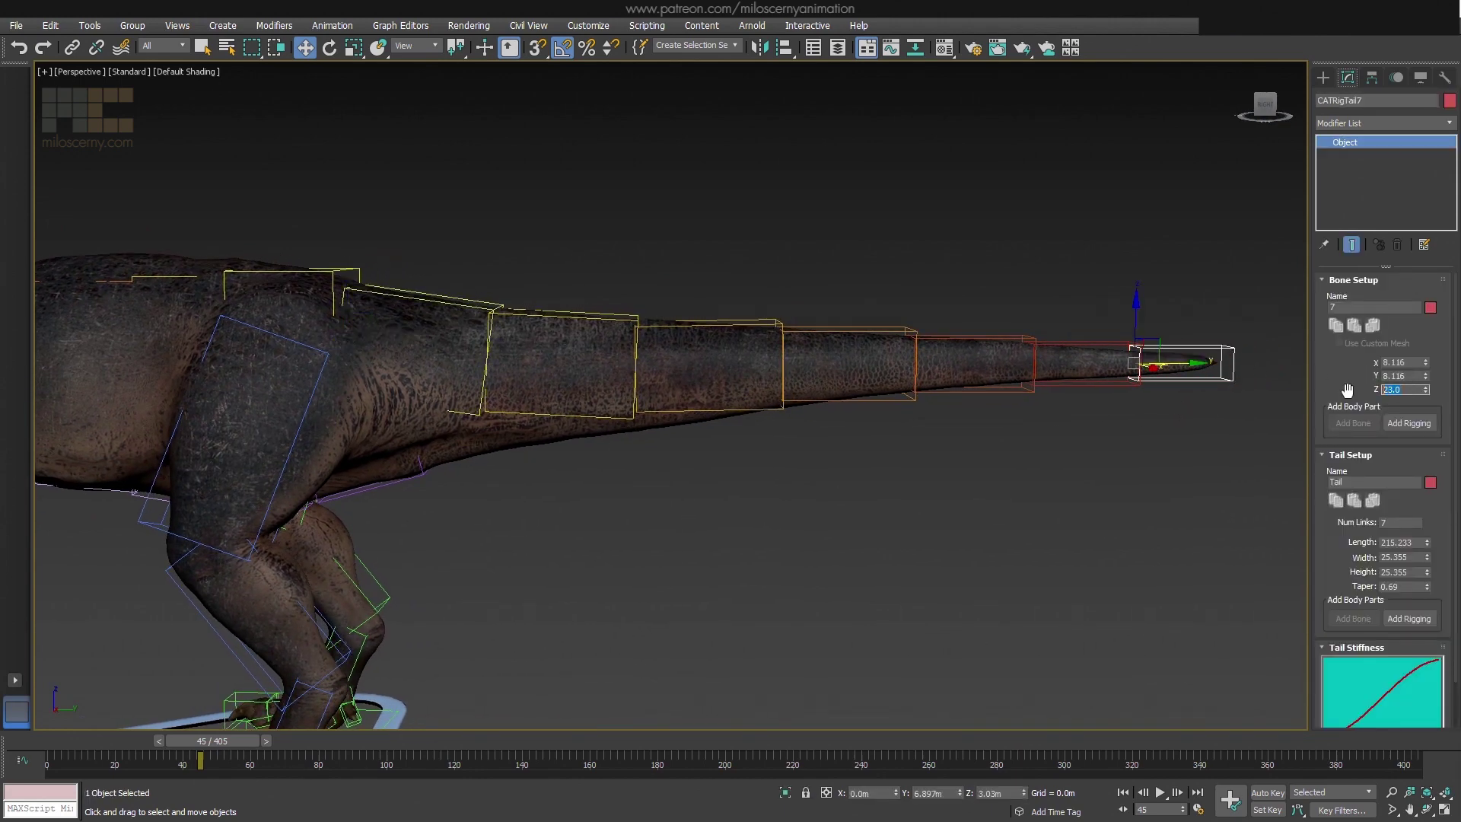
left_click(1113, 344)
left_click_drag(1401, 389, 1366, 389)
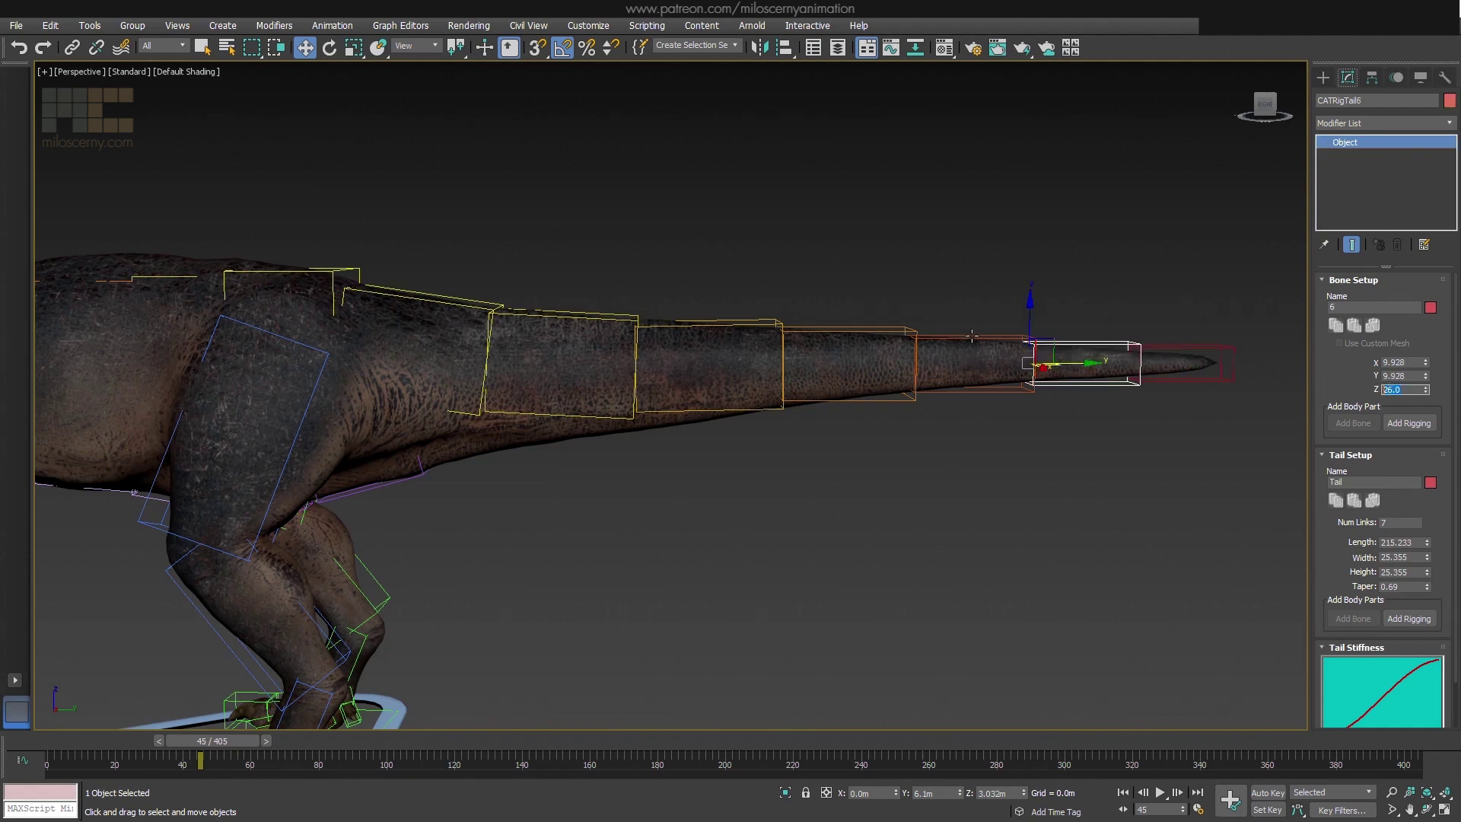
left_click(934, 371)
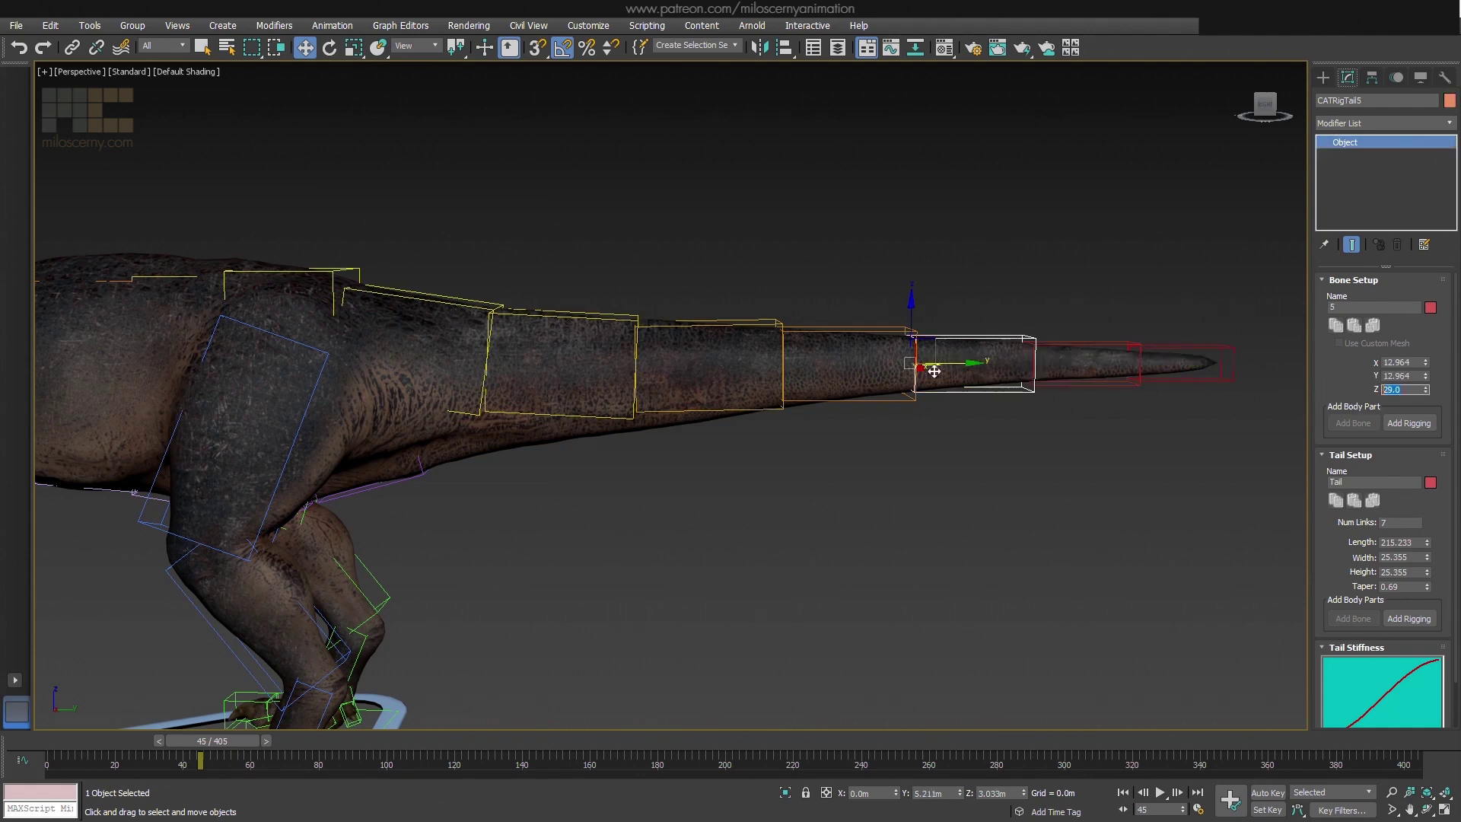
left_click(884, 327)
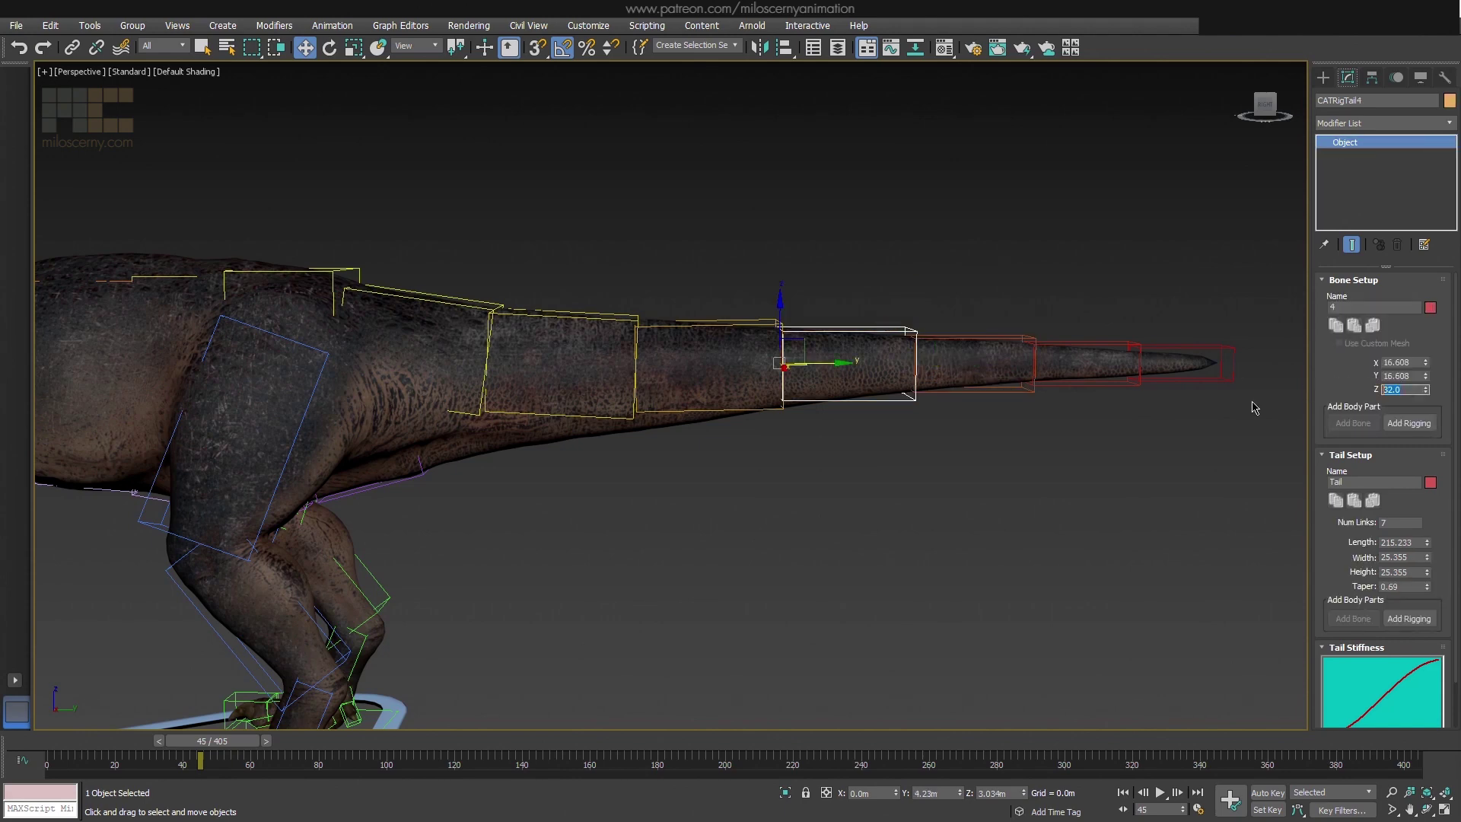
left_click(515, 307)
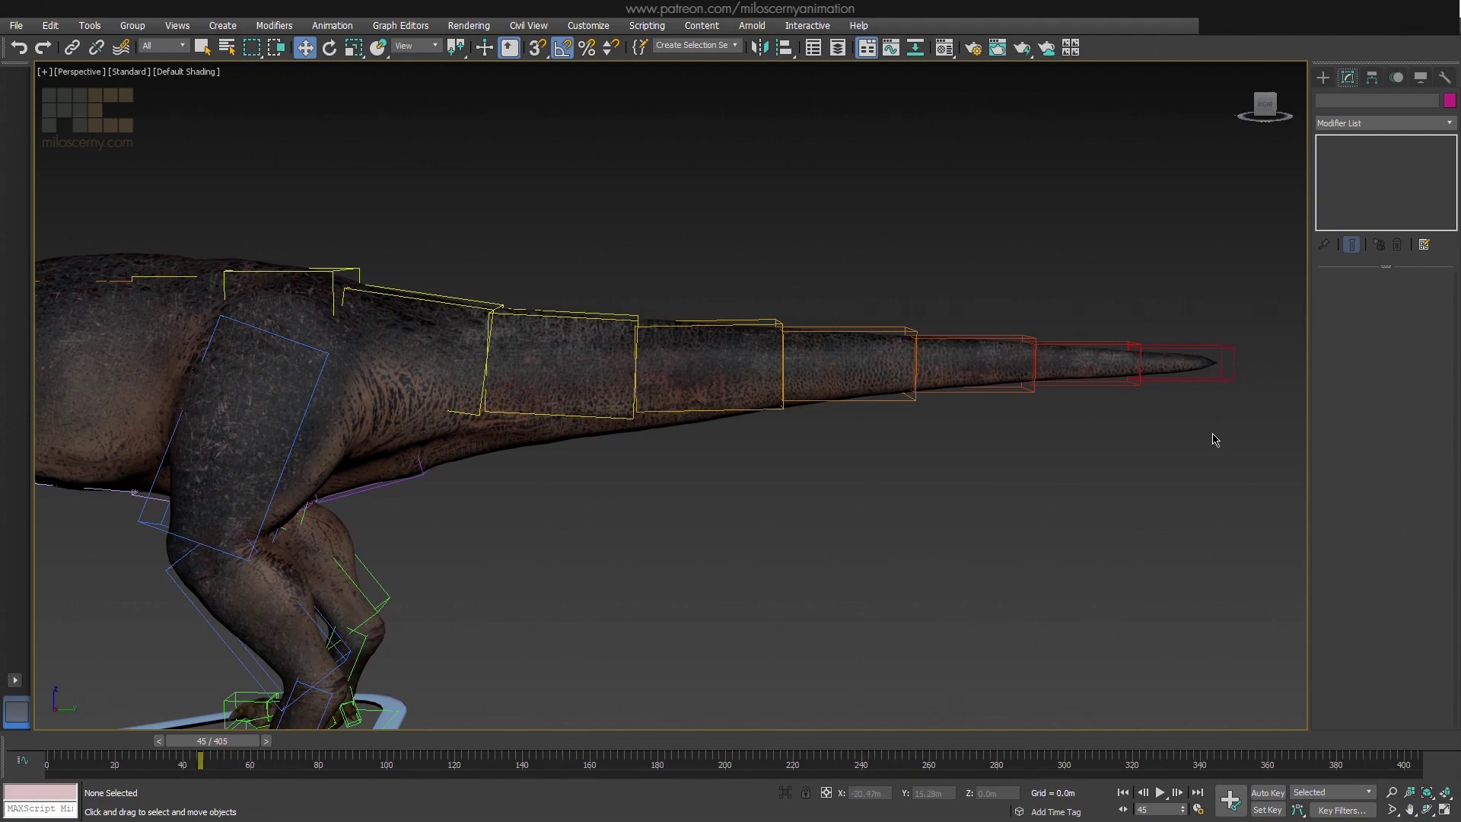
- Inspect the left leg setup by selecting the thigh bone and the ankle bone, viewing them in wireframe and shaded display
middle_click_drag(762, 439, 1167, 404)
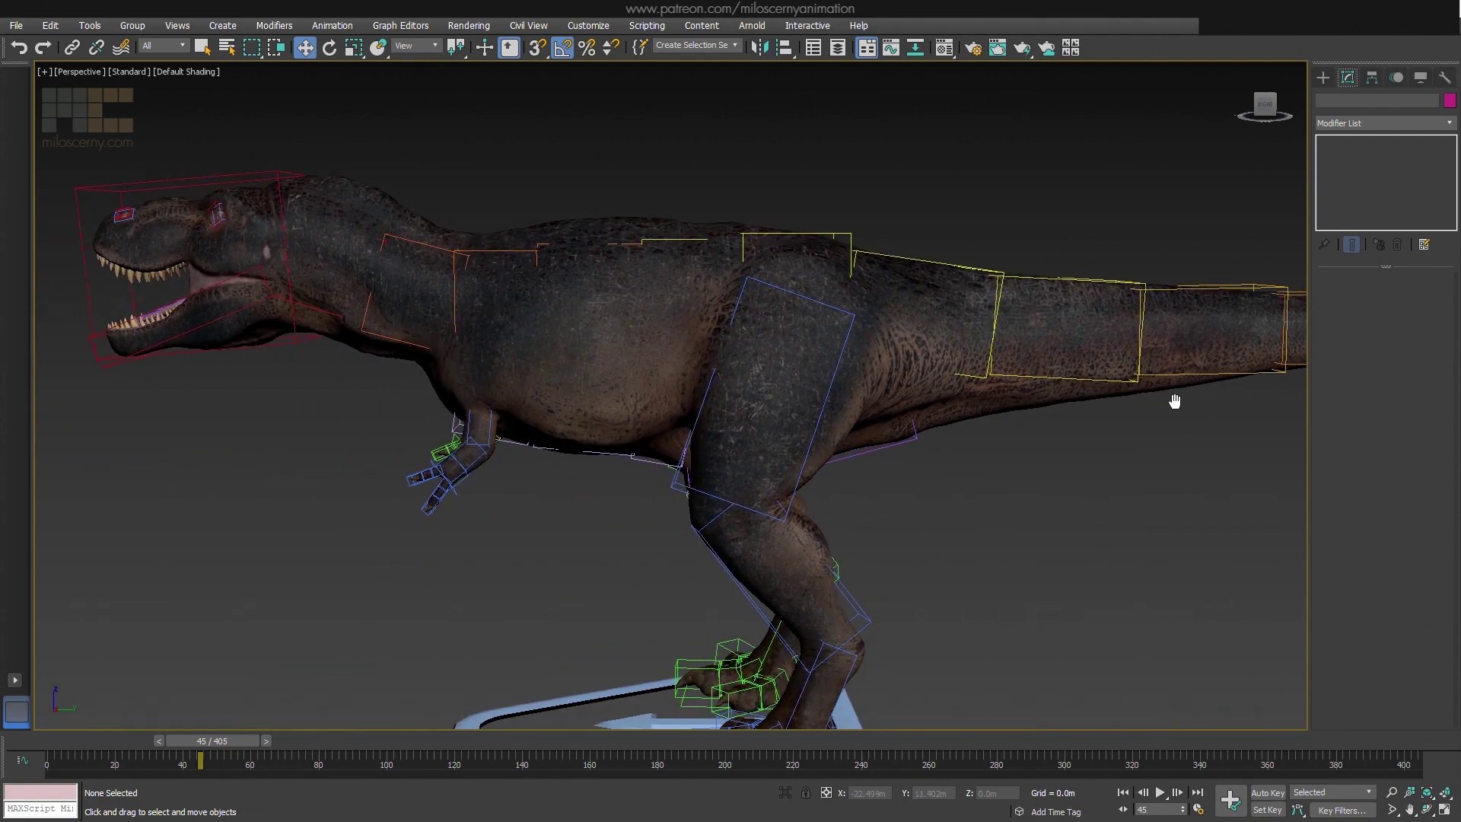
left_click(783, 489)
key("F3")
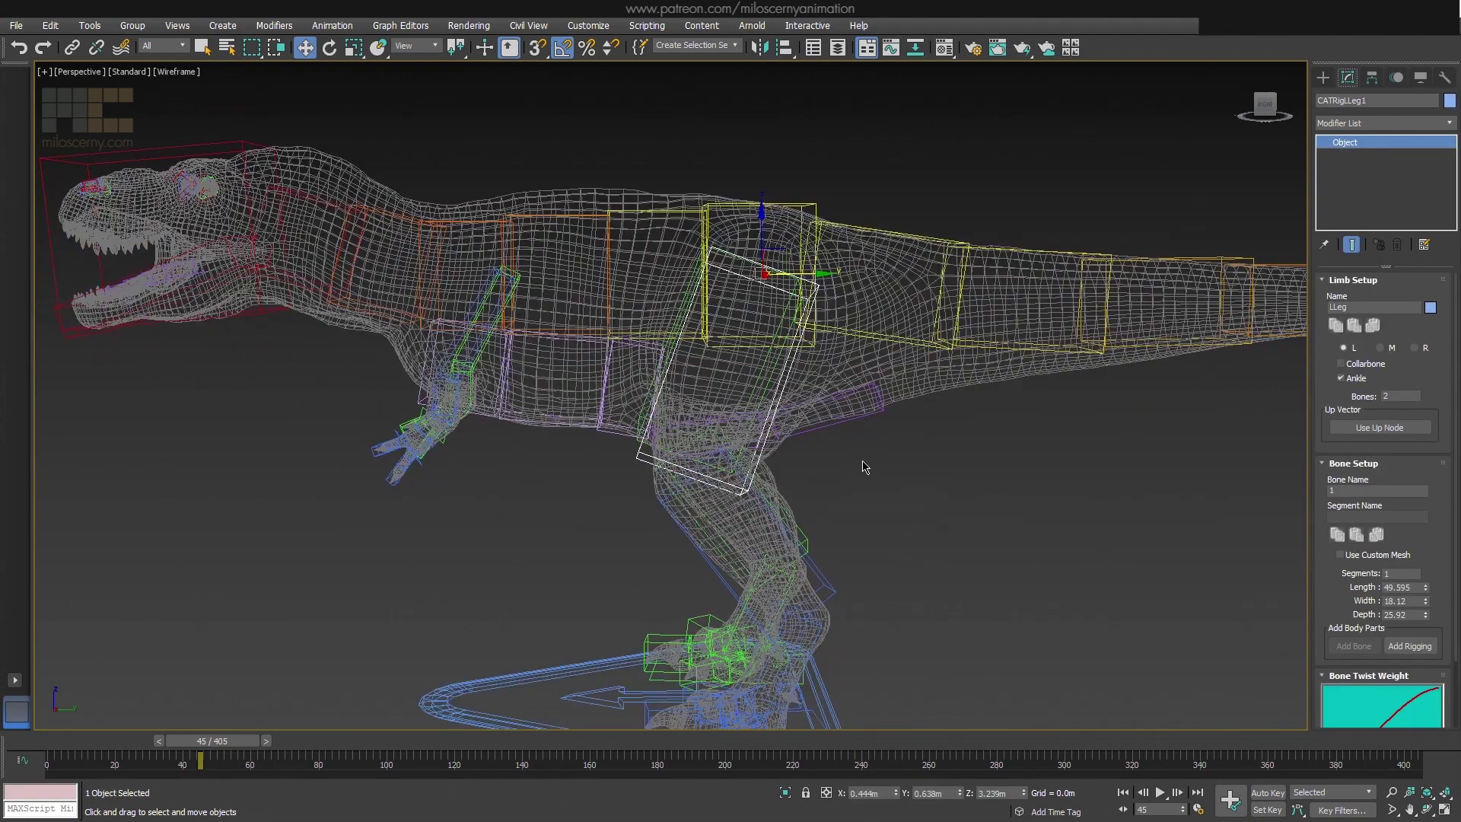
middle_click_drag(864, 466, 776, 504, "alt")
scroll(776, 503, "up", 4)
mouse_move(874, 684)
middle_mouse_down()
mouse_move(832, 545)
mouse_move(711, 536)
mouse_move(818, 486)
mouse_move(717, 542)
middle_mouse_up()
left_click(707, 525)
key("F3")
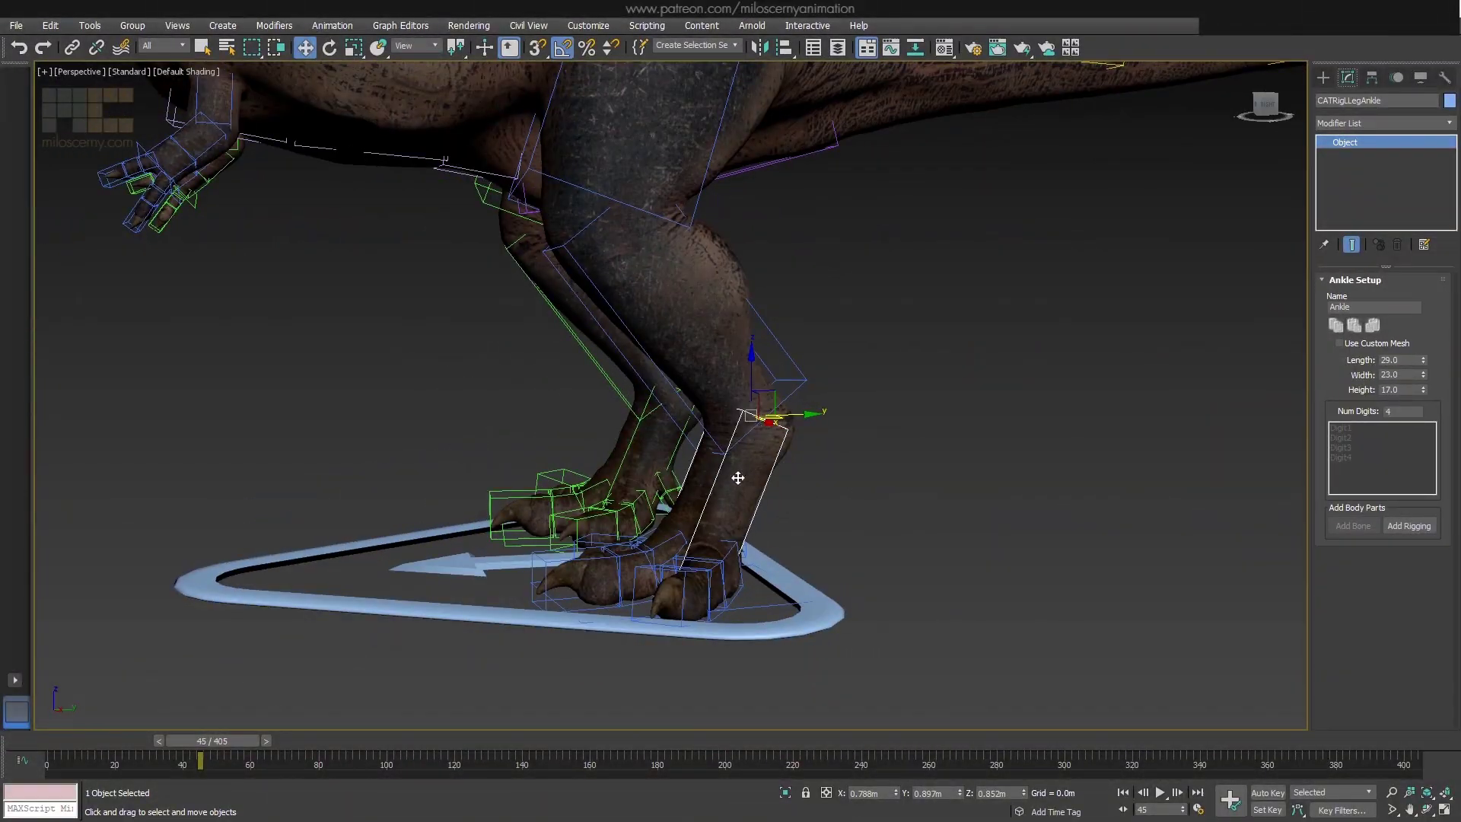
- Examine the left ankle and foot bones up close from several angles, alternating wireframe and shaded display
middle_click_drag(738, 477, 684, 236, "alt")
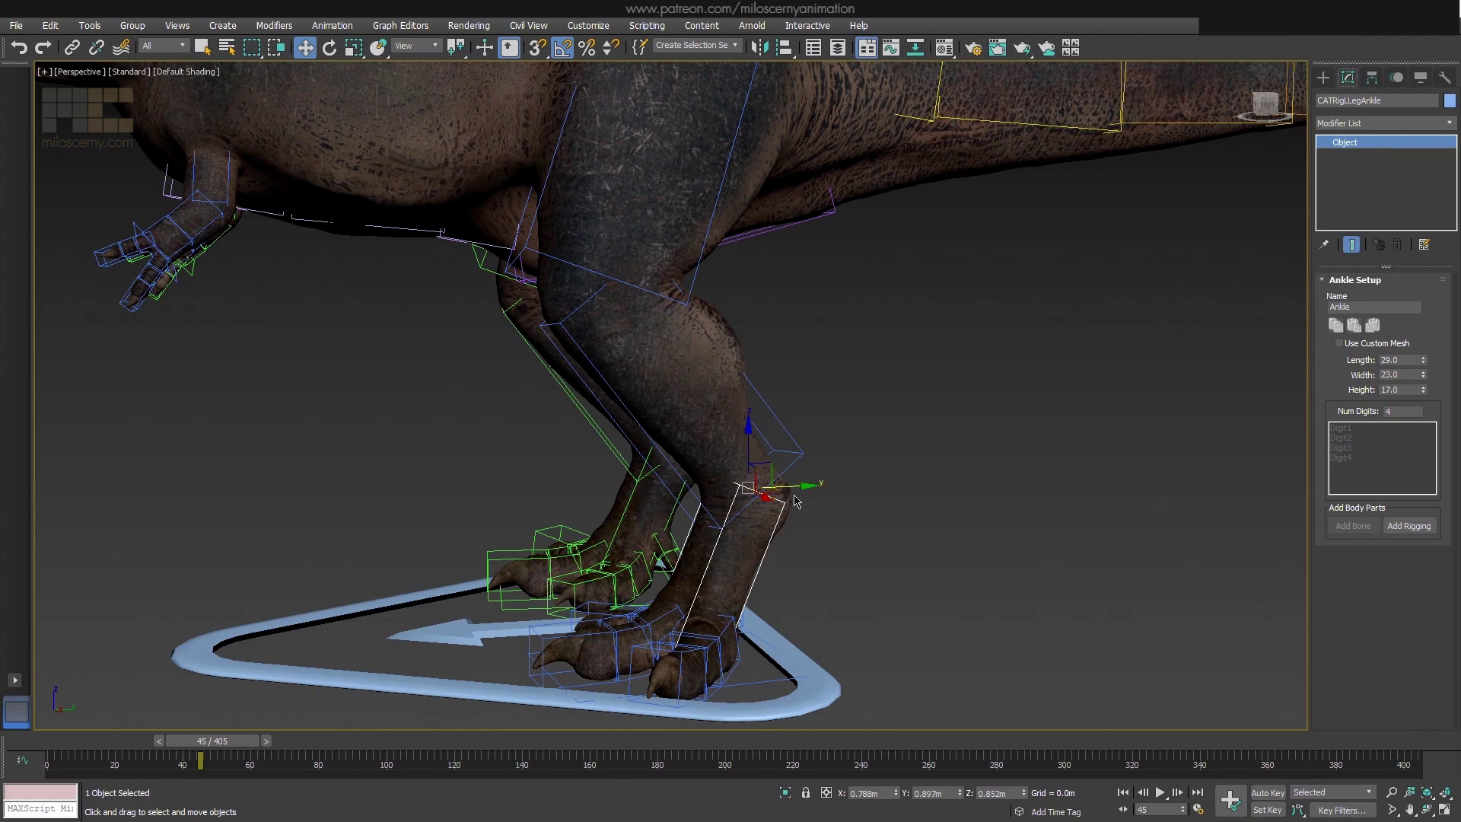
scroll(775, 500, "up", 3)
middle_click_drag(775, 500, 827, 429, "alt")
left_click(842, 457)
mouse_move(719, 456)
middle_mouse_down("alt")
mouse_move(829, 529)
mouse_move(787, 475)
mouse_move(857, 468)
mouse_move(897, 433)
mouse_move(872, 436)
mouse_move(704, 636)
mouse_move(917, 445)
mouse_move(906, 461)
mouse_move(818, 454)
mouse_move(840, 437)
mouse_move(987, 454)
mouse_move(958, 526)
mouse_move(717, 486)
mouse_move(609, 498)
middle_mouse_up("alt")
key("F3")
scroll(787, 475, "up", 3)
key("F3")
- Select the first bone of the left foot's Digit1 and examine its placement inside the foot from different angles
left_click(792, 480)
scroll(872, 437, "up", 3)
key("F3")
key("F3")
left_click(988, 454)
middle_click_drag(912, 494, 793, 496, "alt")
left_click(970, 450)
middle_click_drag(970, 450, 707, 445, "alt")
scroll(779, 448, "down", 8)
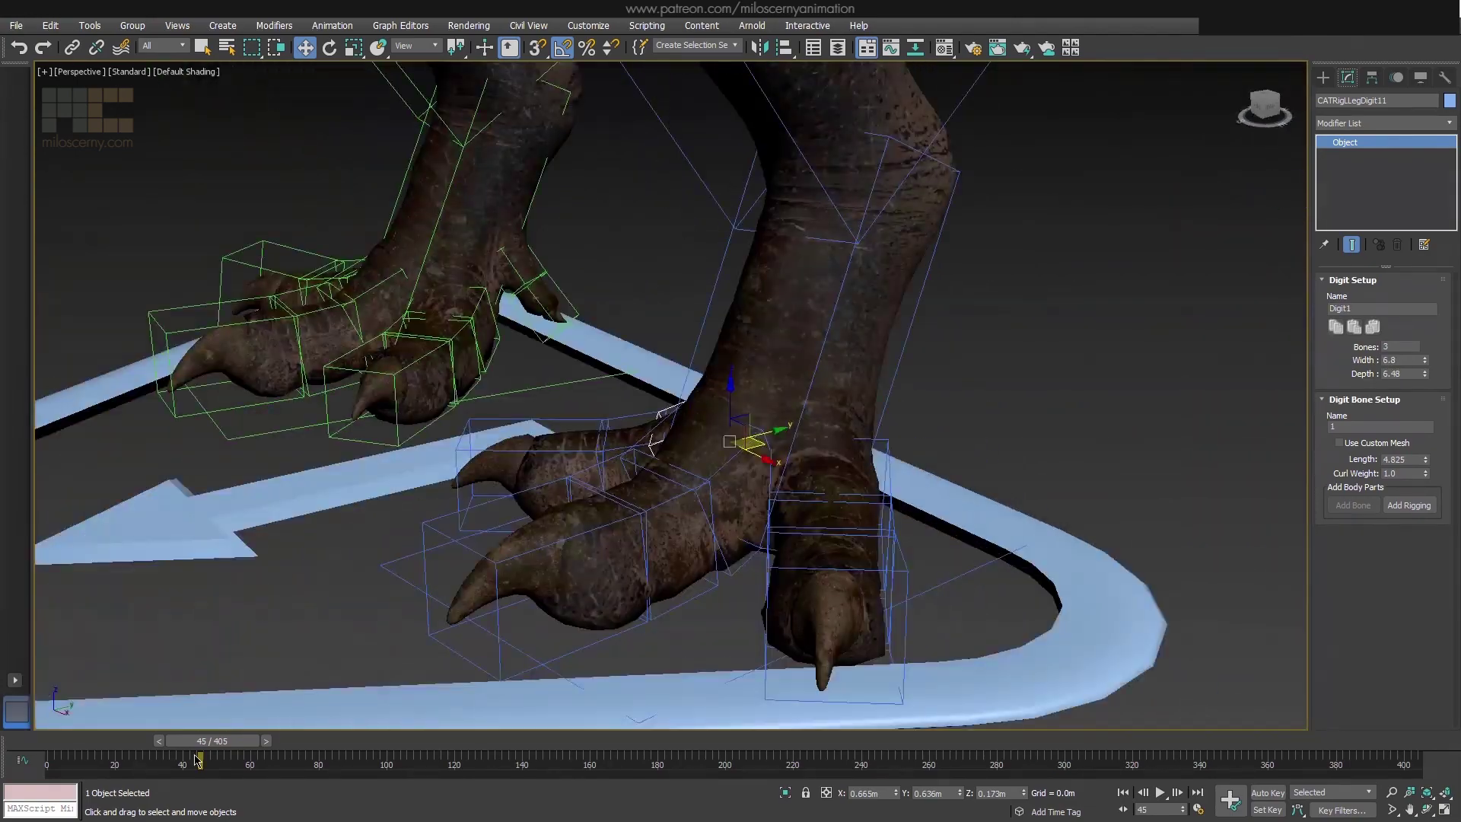
- Turn on edged faces and scrub to frame 75 to examine how the left foot's mesh deforms
left_click_drag(226, 743, 288, 750)
mouse_move(580, 565)
middle_mouse_down("alt")
mouse_move(529, 538)
mouse_move(645, 513)
mouse_move(561, 459)
mouse_move(537, 533)
middle_mouse_up("alt")
key("F4")
left_click_drag(310, 744, 300, 744)
key("w")
middle_click_drag(669, 487, 719, 439, "alt")
left_click_drag(279, 740, 313, 740)
mouse_move(897, 441)
middle_mouse_down("alt")
mouse_move(864, 459)
mouse_move(890, 449)
middle_mouse_up("alt")
scroll(864, 459, "down", 4)
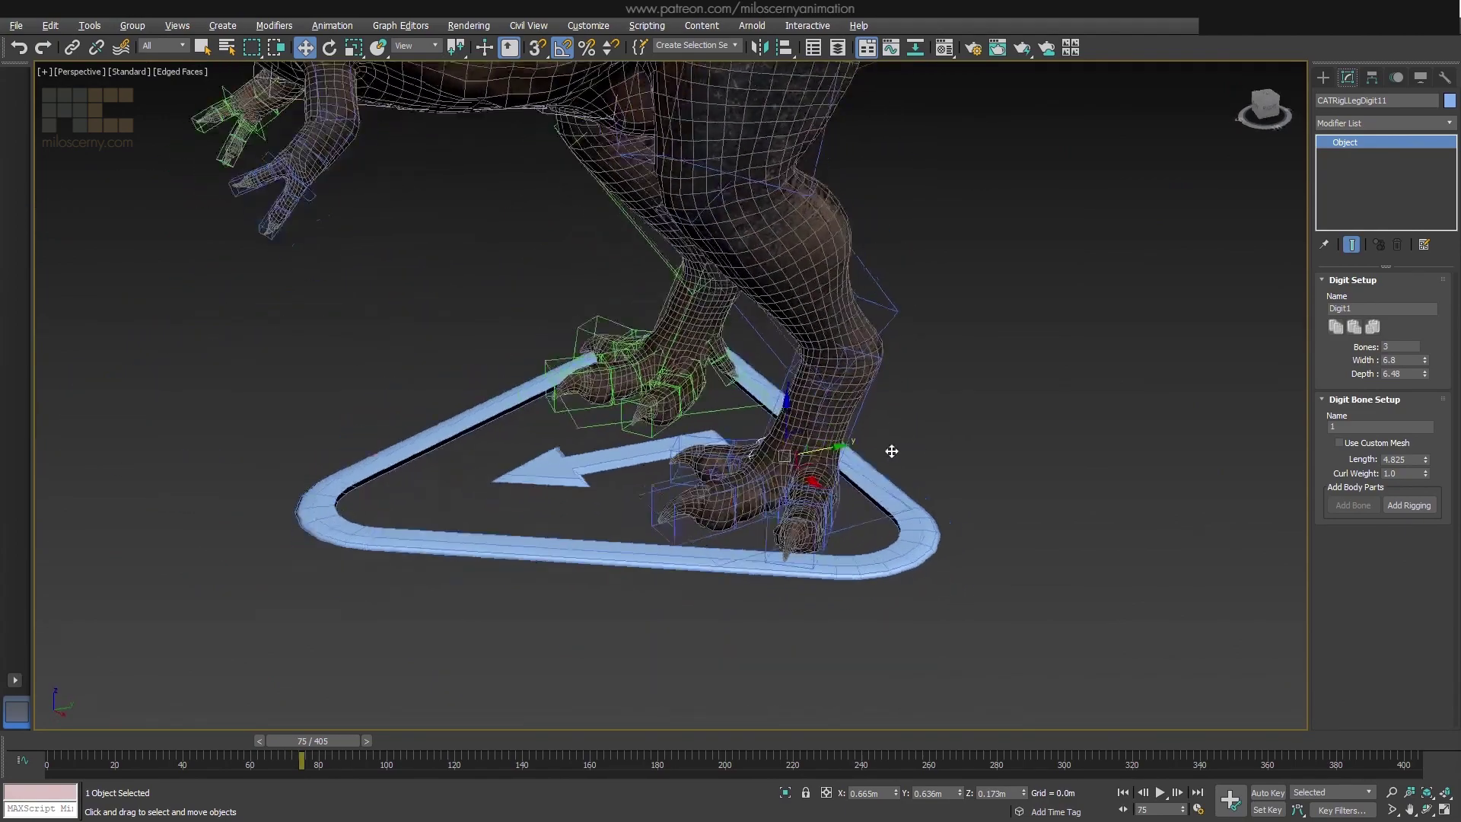
- Select the end and base bones of the left foot's Digit2 to examine how they fit the middle toe
scroll(835, 488, "up", 4)
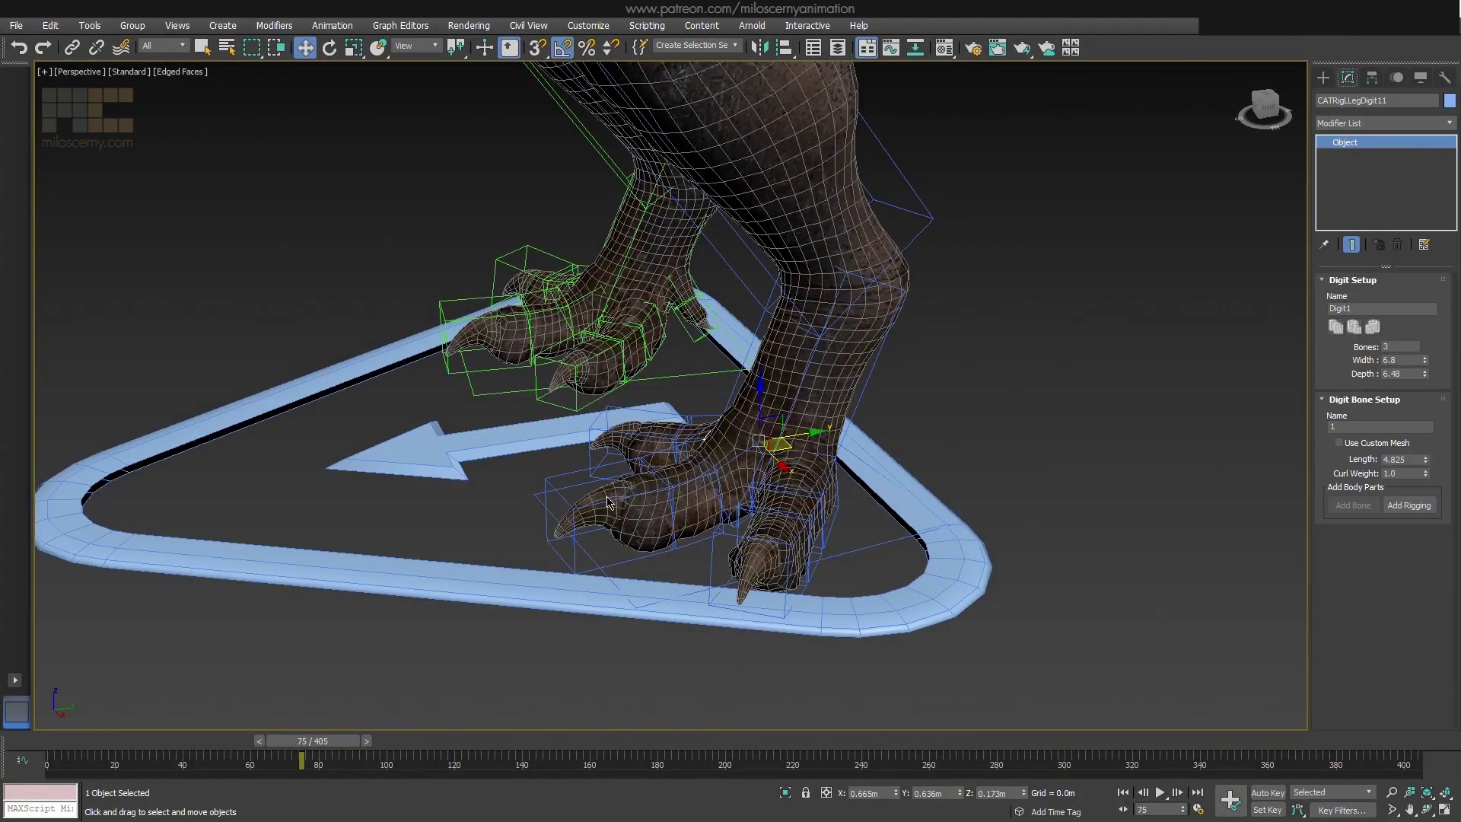
middle_click_drag(618, 500, 604, 502, "alt")
left_click(558, 458)
middle_click_drag(558, 458, 578, 504, "alt")
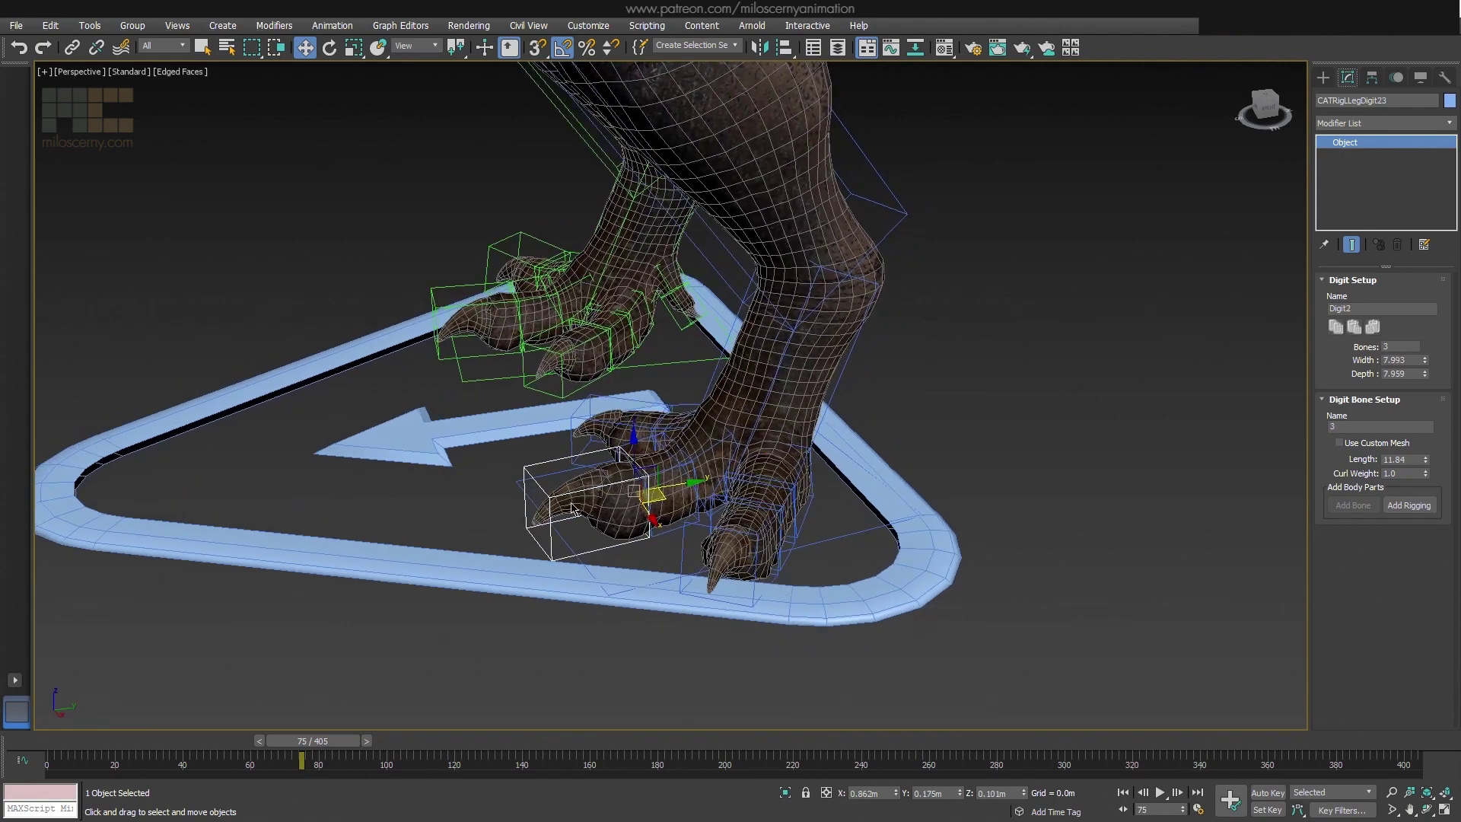
scroll(578, 503, "up", 4)
left_click(724, 515)
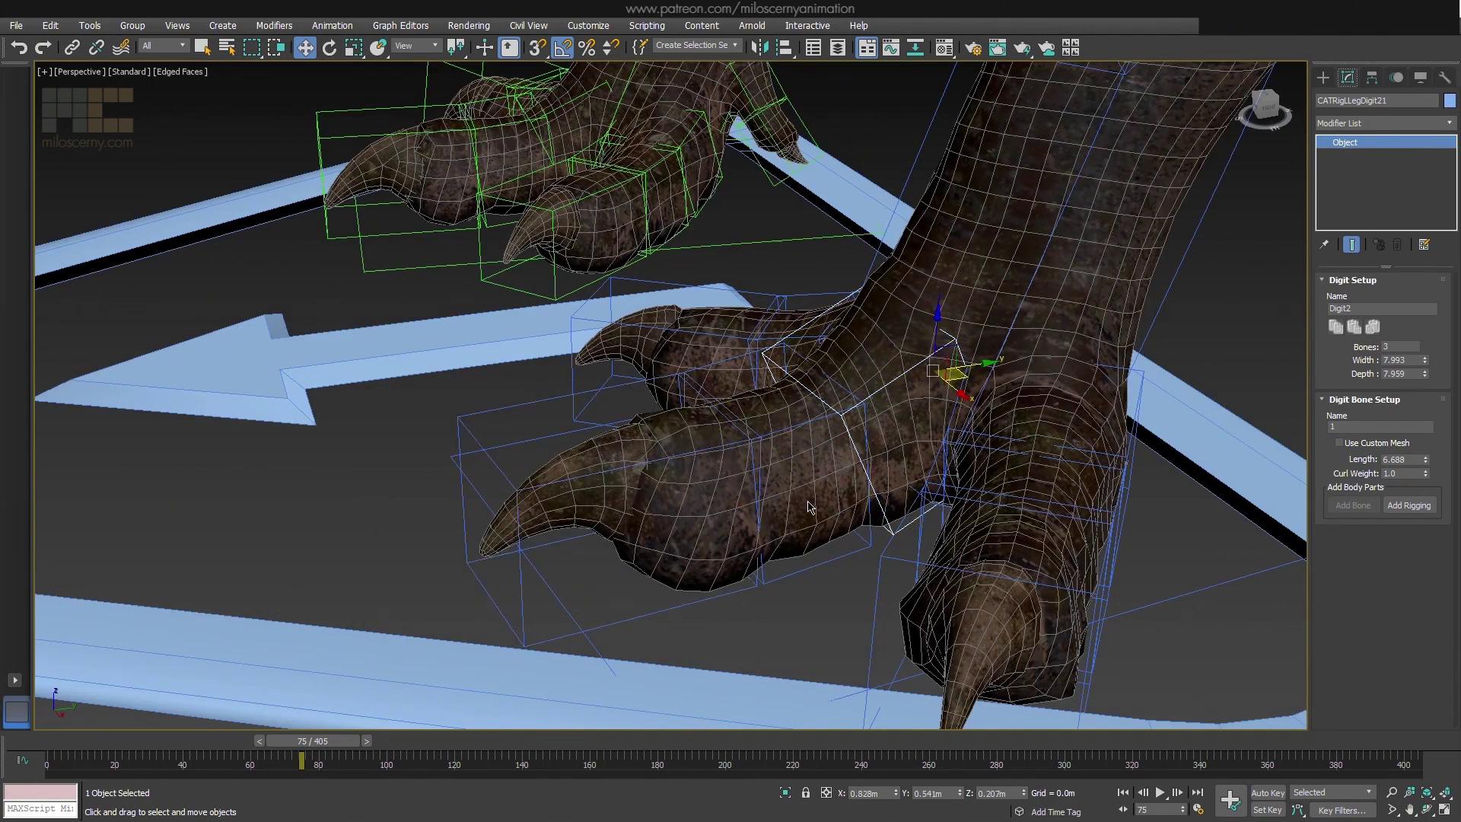
- Select the two bones of the left foot's small back toe with the Rotate tool active, inspect them and deselect
scroll(884, 505, "down", 4)
middle_click_drag(1103, 504, 990, 463, "alt")
left_click(981, 436, "ctrl")
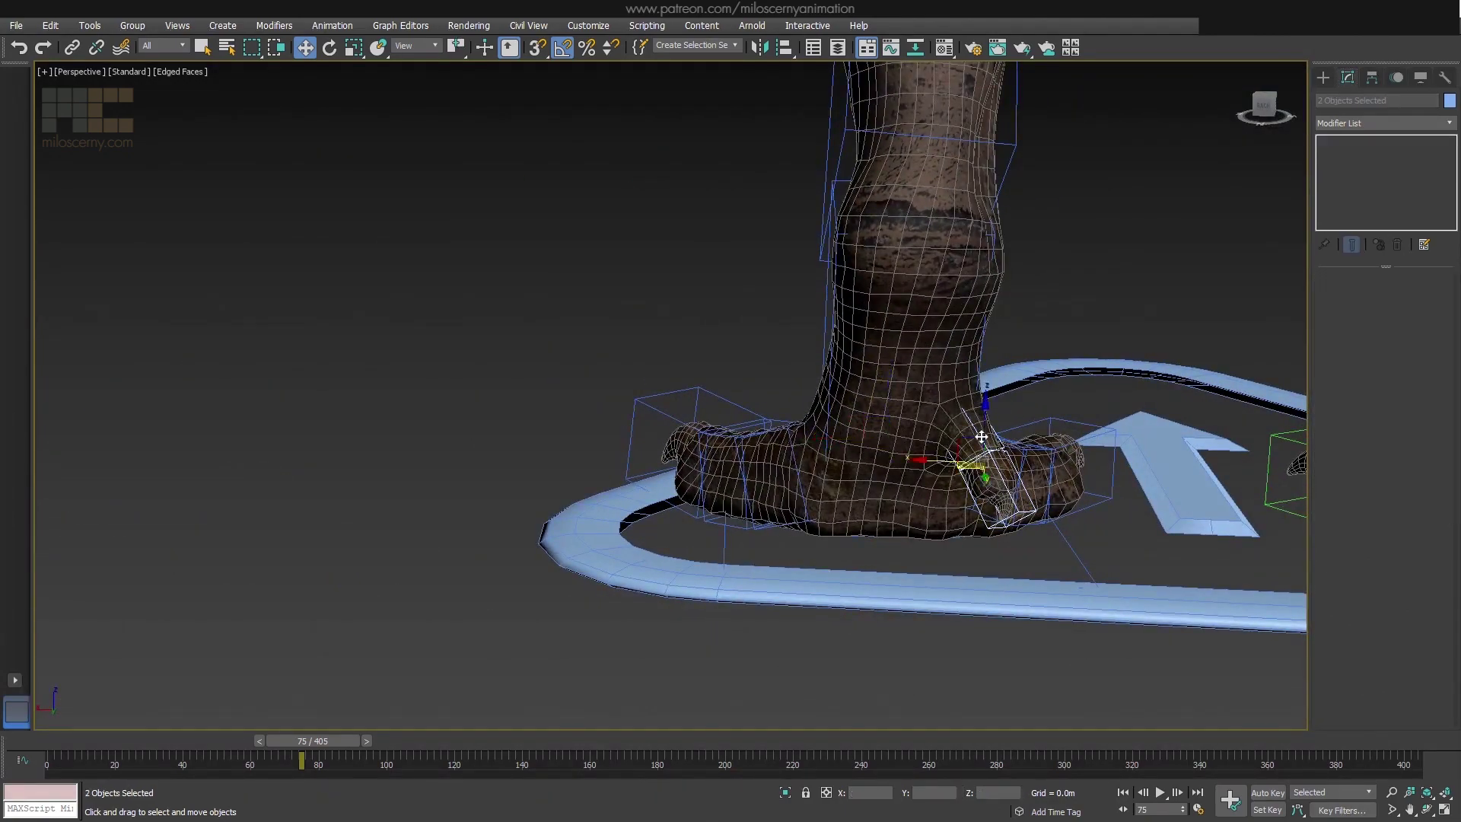
key("e")
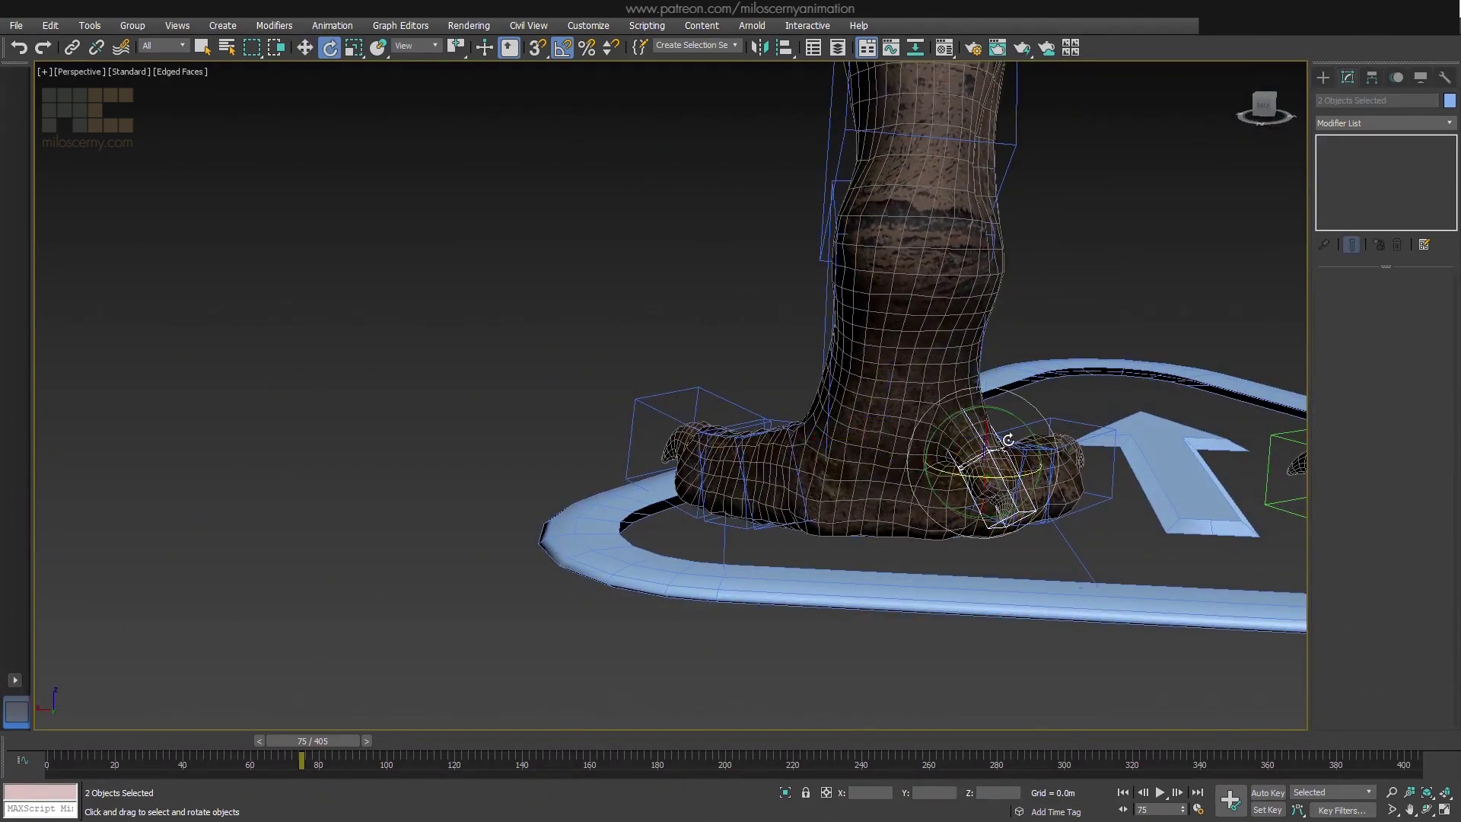
left_click(1085, 316)
middle_click_drag(1022, 394, 917, 412, "alt")
middle_click_drag(1000, 399, 850, 378)
- Select the left thigh bone with the Move tool active and examine its position in the hip mesh
scroll(854, 483, "down", 3)
scroll(855, 483, "down", 2)
scroll(917, 451, "down", 2)
left_click(917, 451)
scroll(787, 312, "up", 2)
key("w")
key("F3")
key("F4")
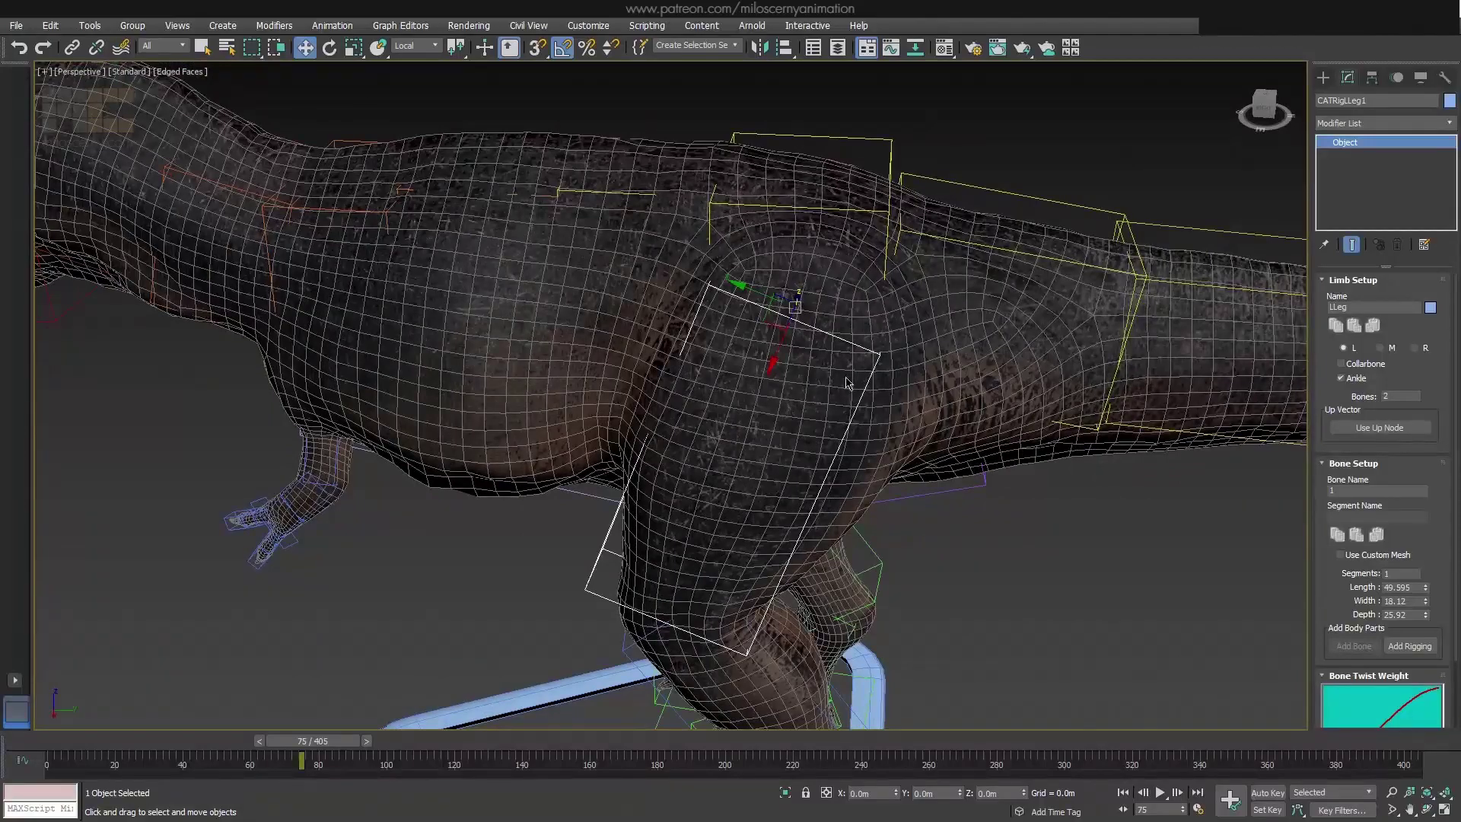
- Select the left upper arm bone with the Rotate tool and try a small rotation to examine its pivot
middle_click_drag(504, 396, 726, 440, "alt")
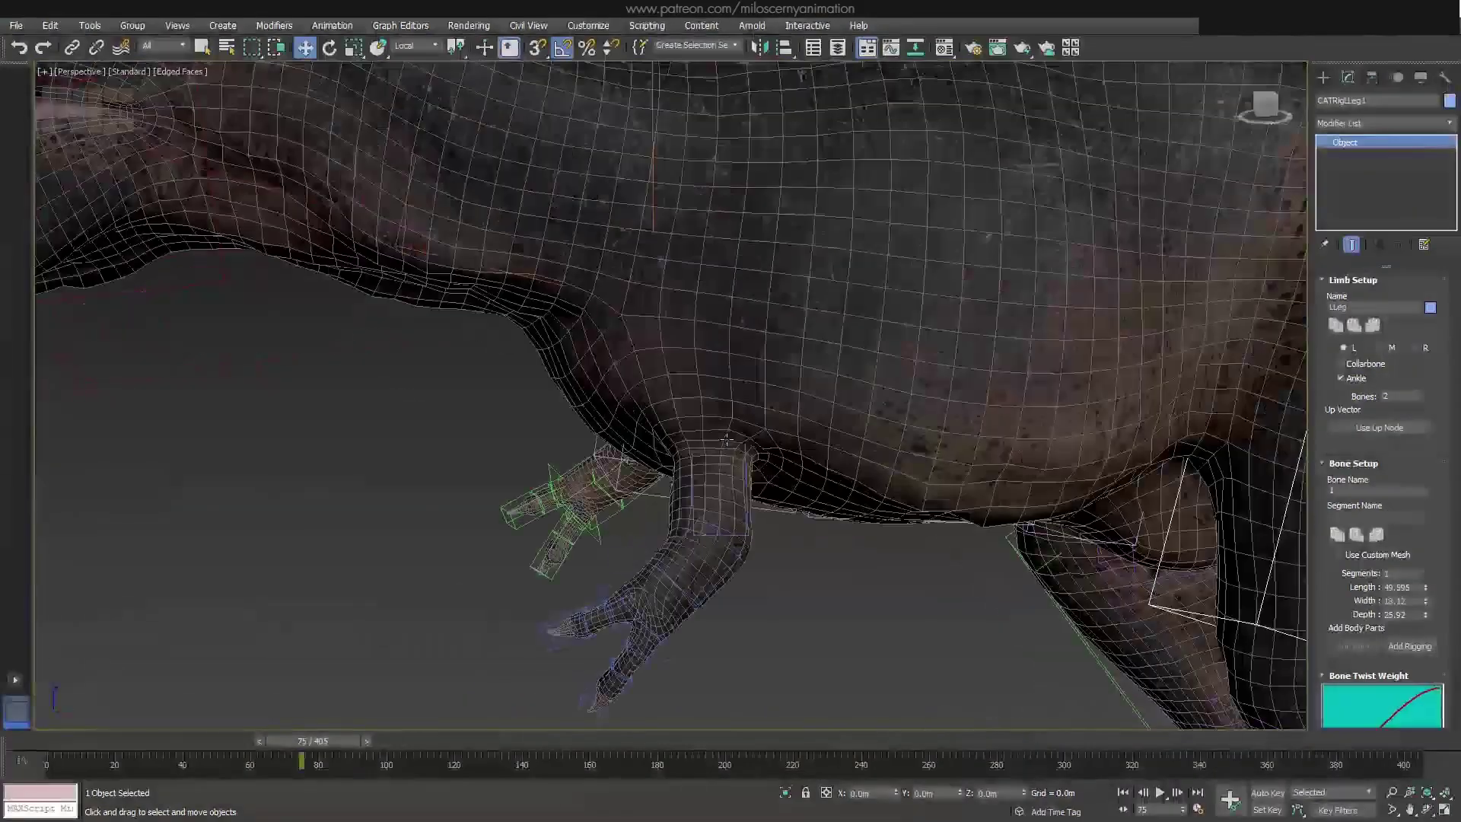
left_click(745, 471)
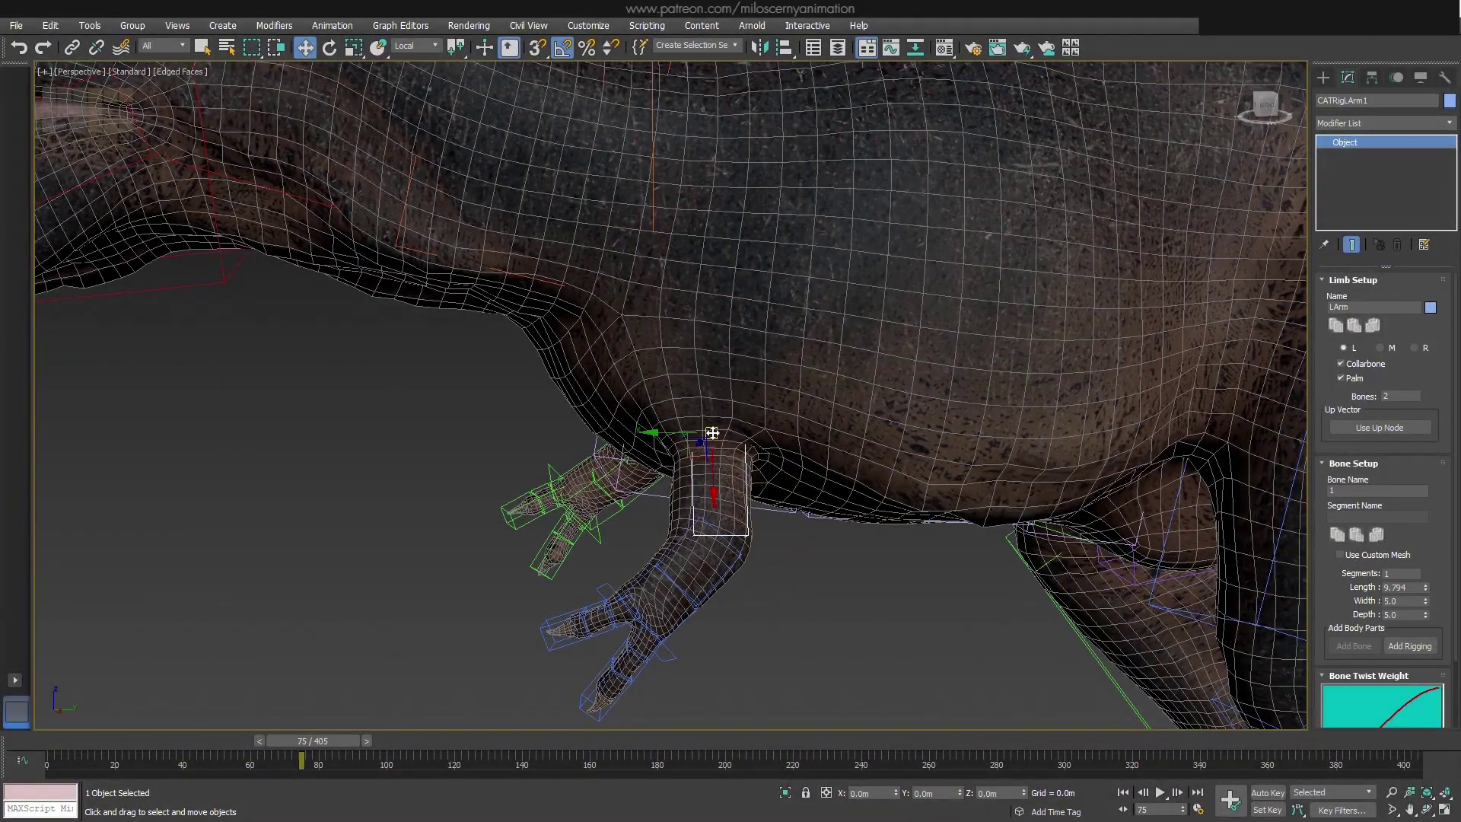
middle_click_drag(716, 433, 742, 457, "alt")
key("e")
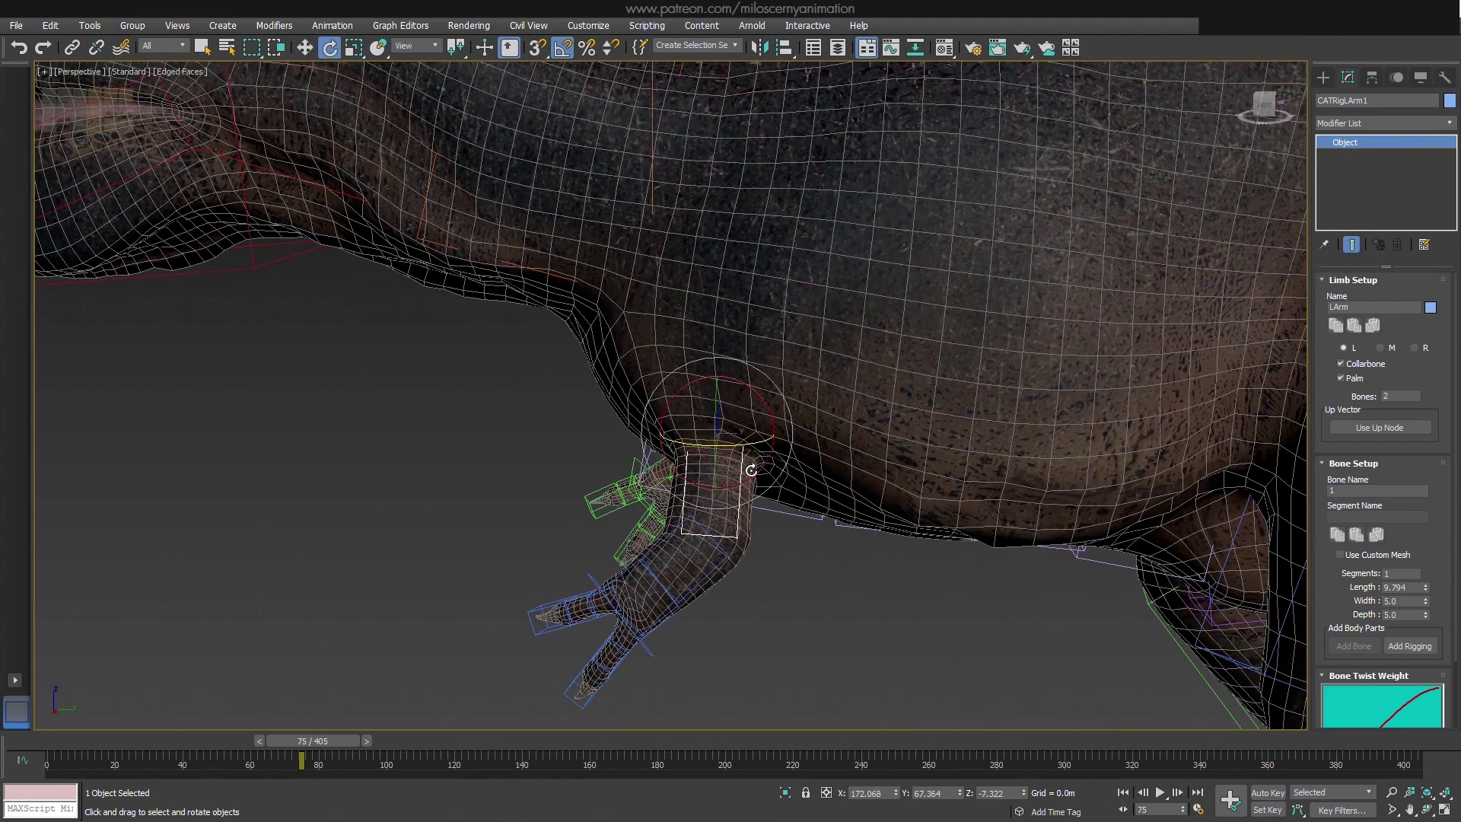
left_click(1398, 79)
left_click(1347, 77)
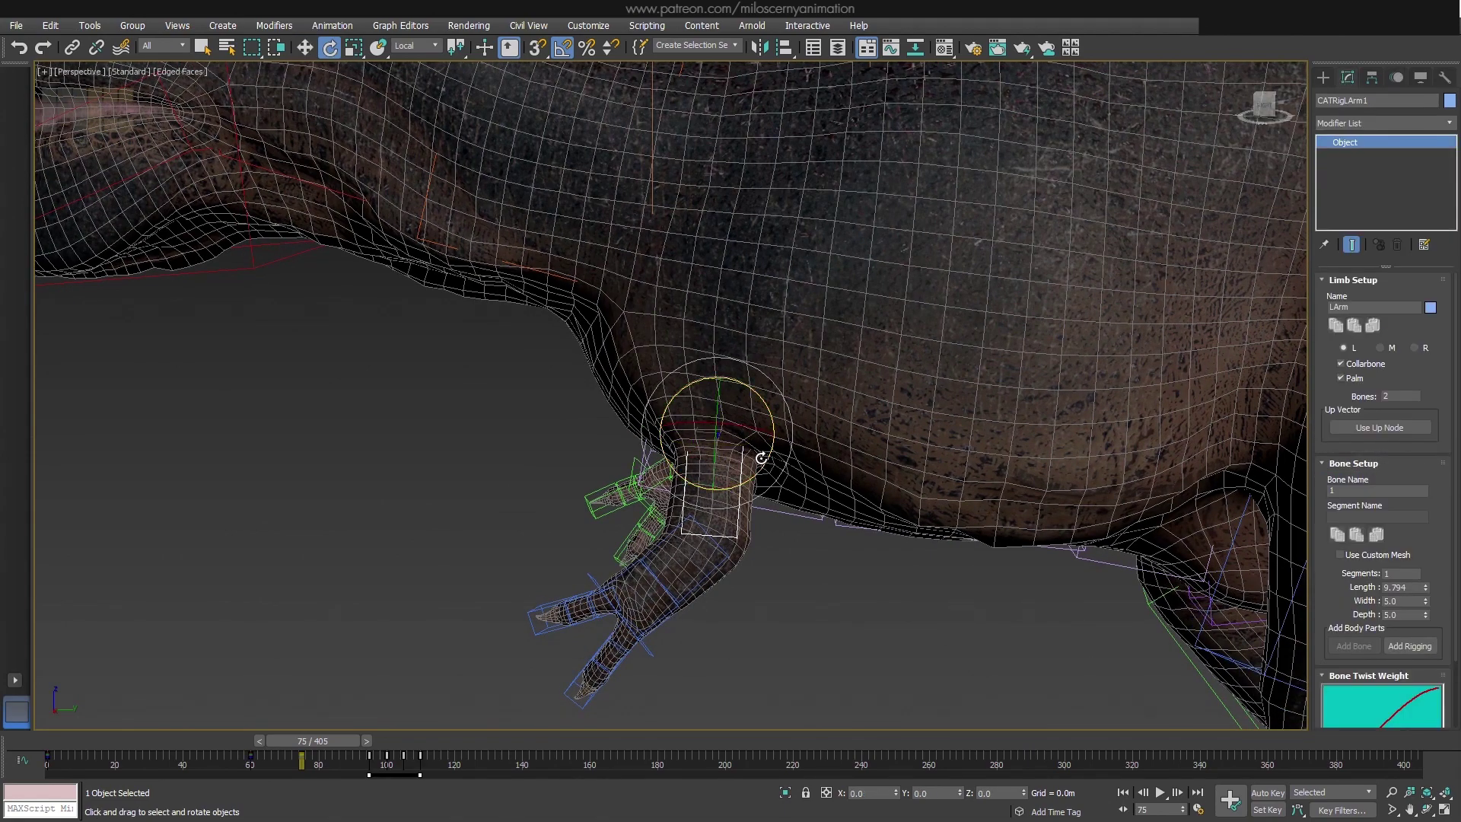
left_click_drag(761, 458, 789, 472)
right_click(788, 473)
- Select the left arm's collarbone in wireframe, examine its position inside the chest and return to shaded display
key("F3")
middle_click_drag(795, 392, 808, 365, "alt")
left_click(807, 364)
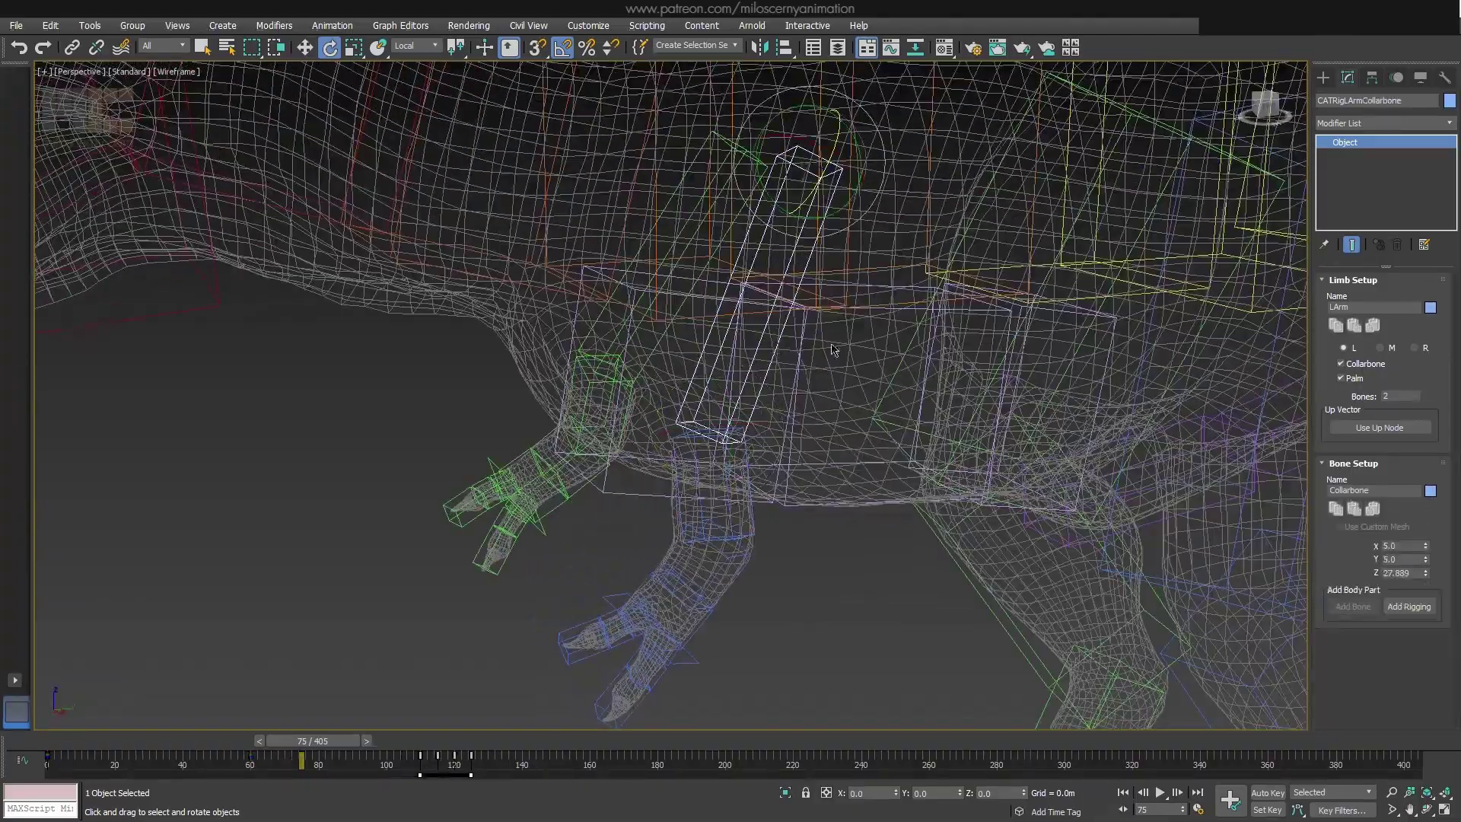
scroll(763, 446, "up", 3)
key("F3")
key("F3")
mouse_move(782, 228)
middle_mouse_down("alt")
mouse_move(832, 300)
mouse_move(806, 274)
mouse_move(628, 298)
middle_mouse_up("alt")
middle_click_drag(750, 316, 661, 517, "alt")
key("F3")
scroll(660, 517, "down", 5)
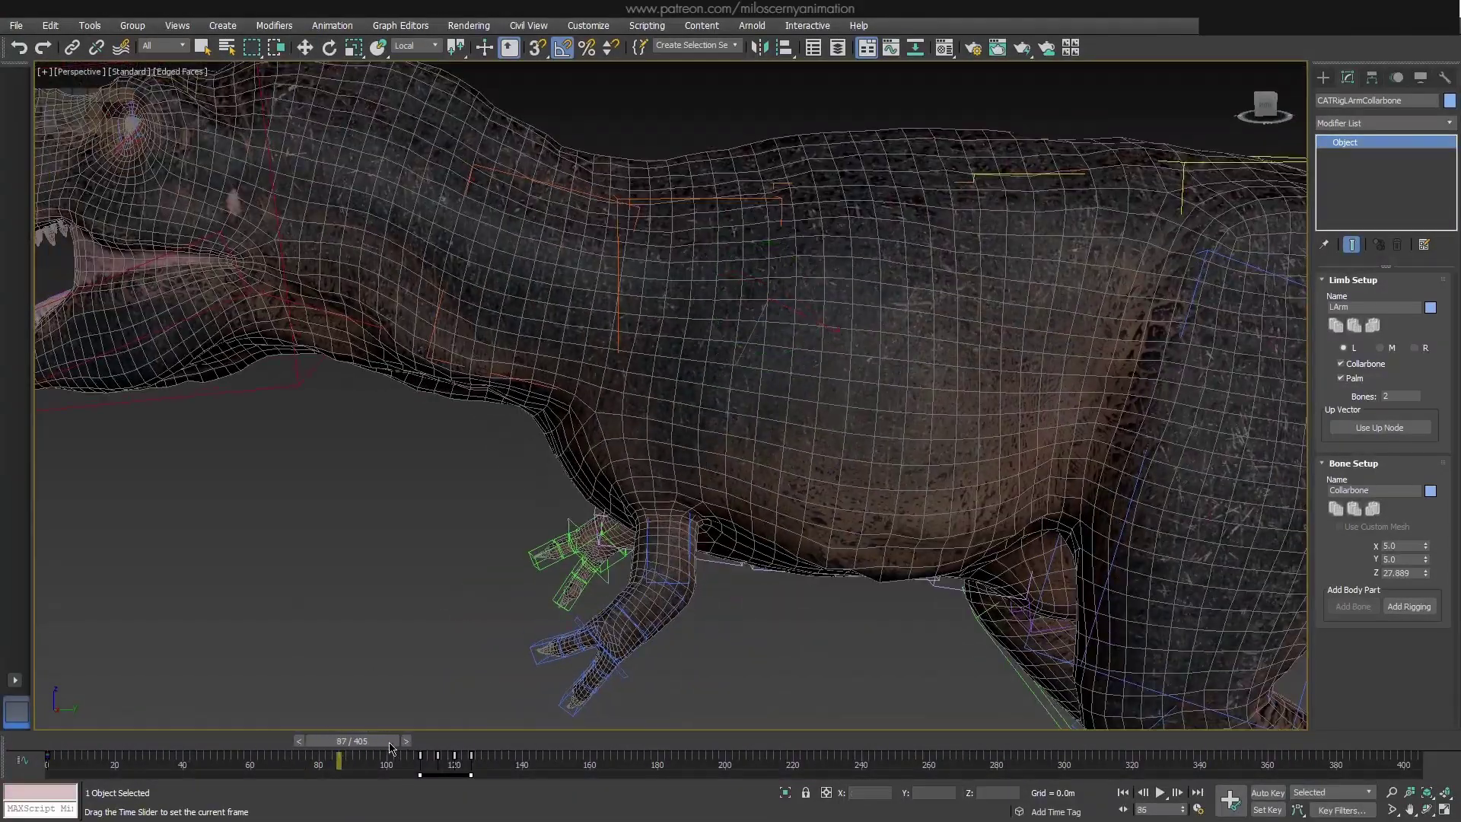
- Scrub to frame 124 with the left collarbone selected and the Rotate tool active to examine how it moves the arm
left_click_drag(342, 744, 502, 743)
key("F4")
key("e")
key("F4")
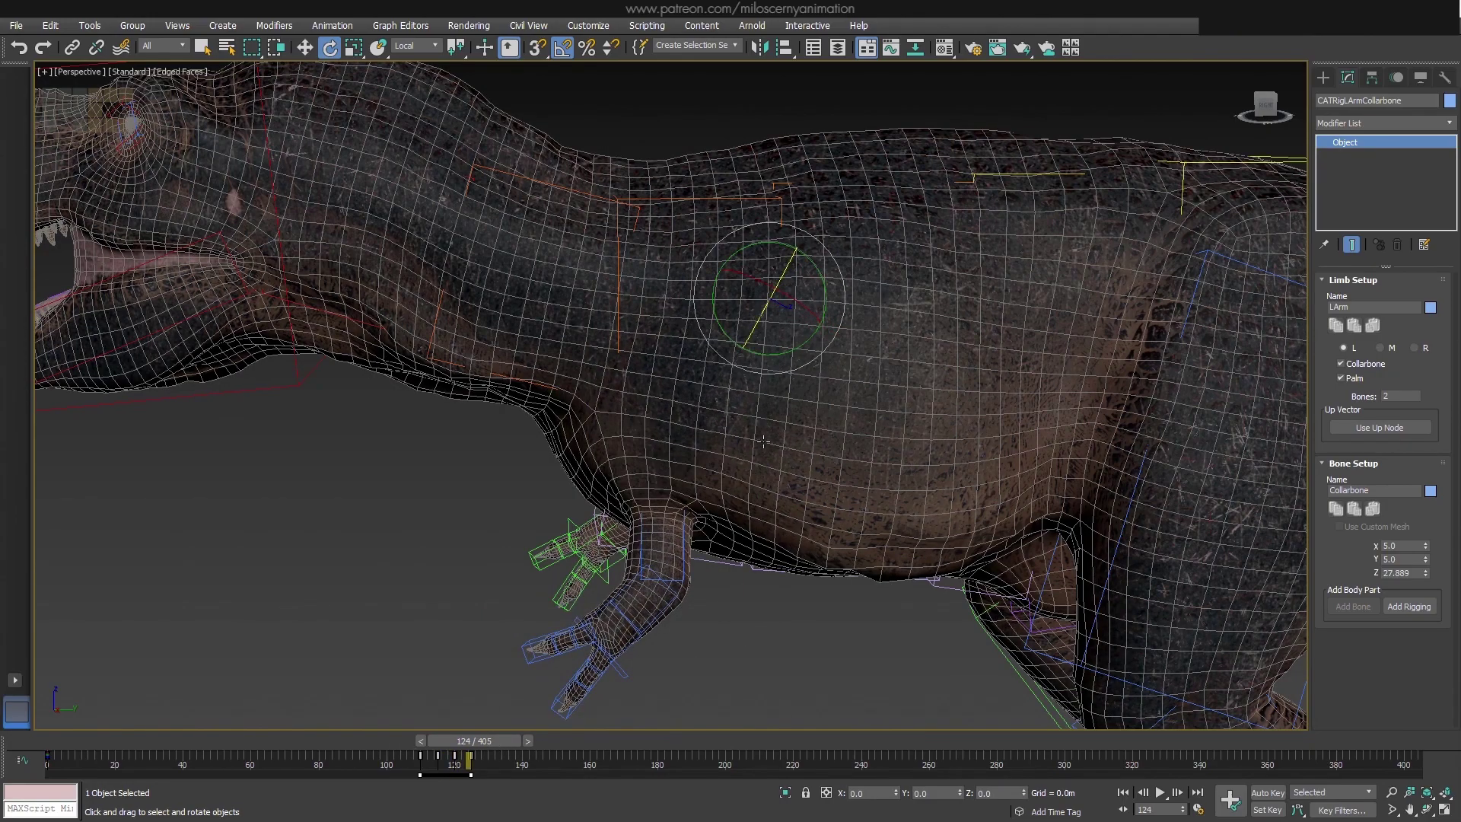
- Select the left upper arm and forearm bones in turn to examine how they fit the arm mesh
middle_click_drag(763, 441, 706, 443, "alt")
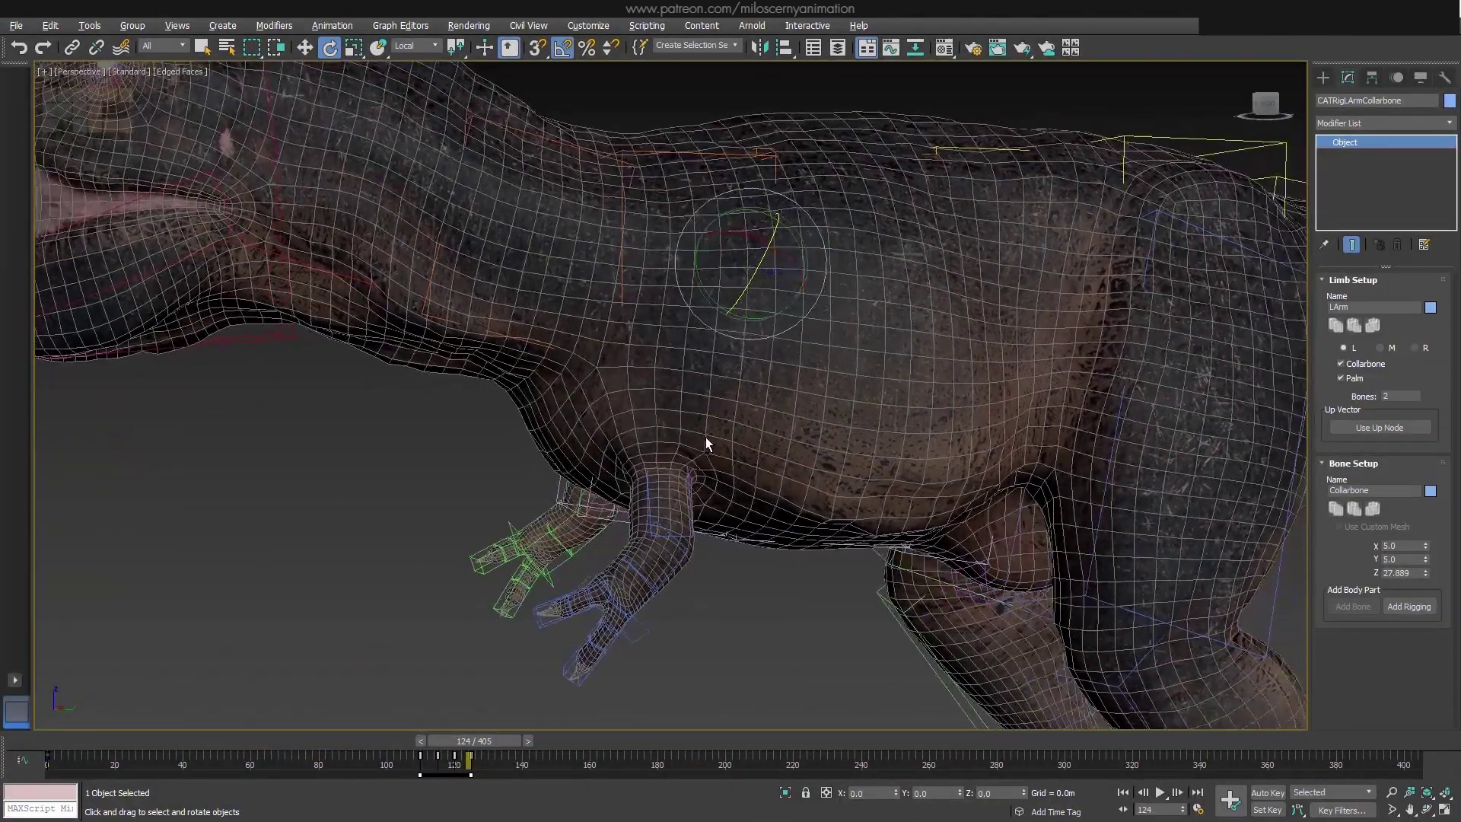
scroll(655, 561, "up", 6)
left_click(699, 414)
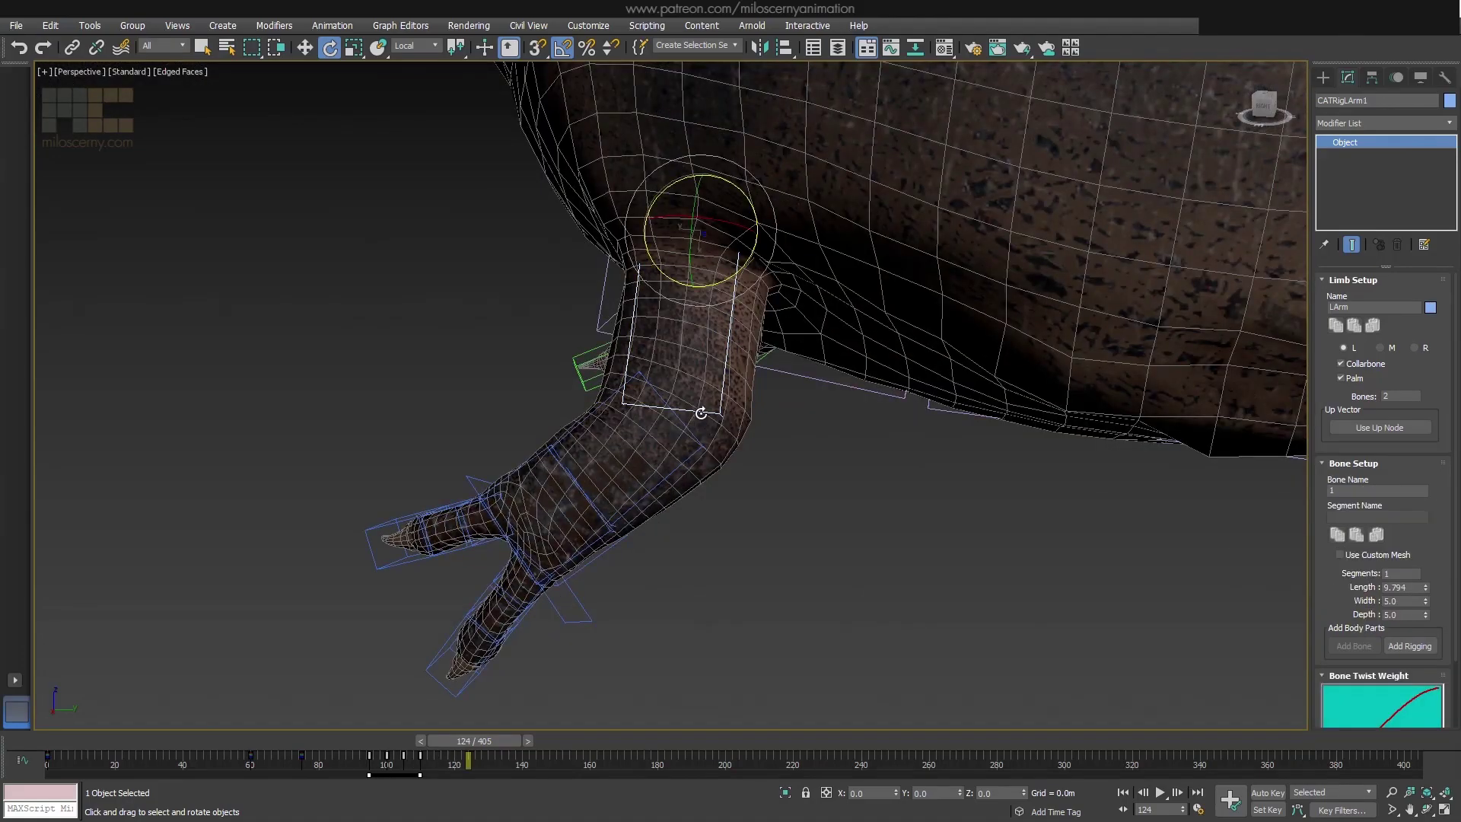
left_click(696, 439)
middle_click_drag(695, 439, 775, 450, "alt")
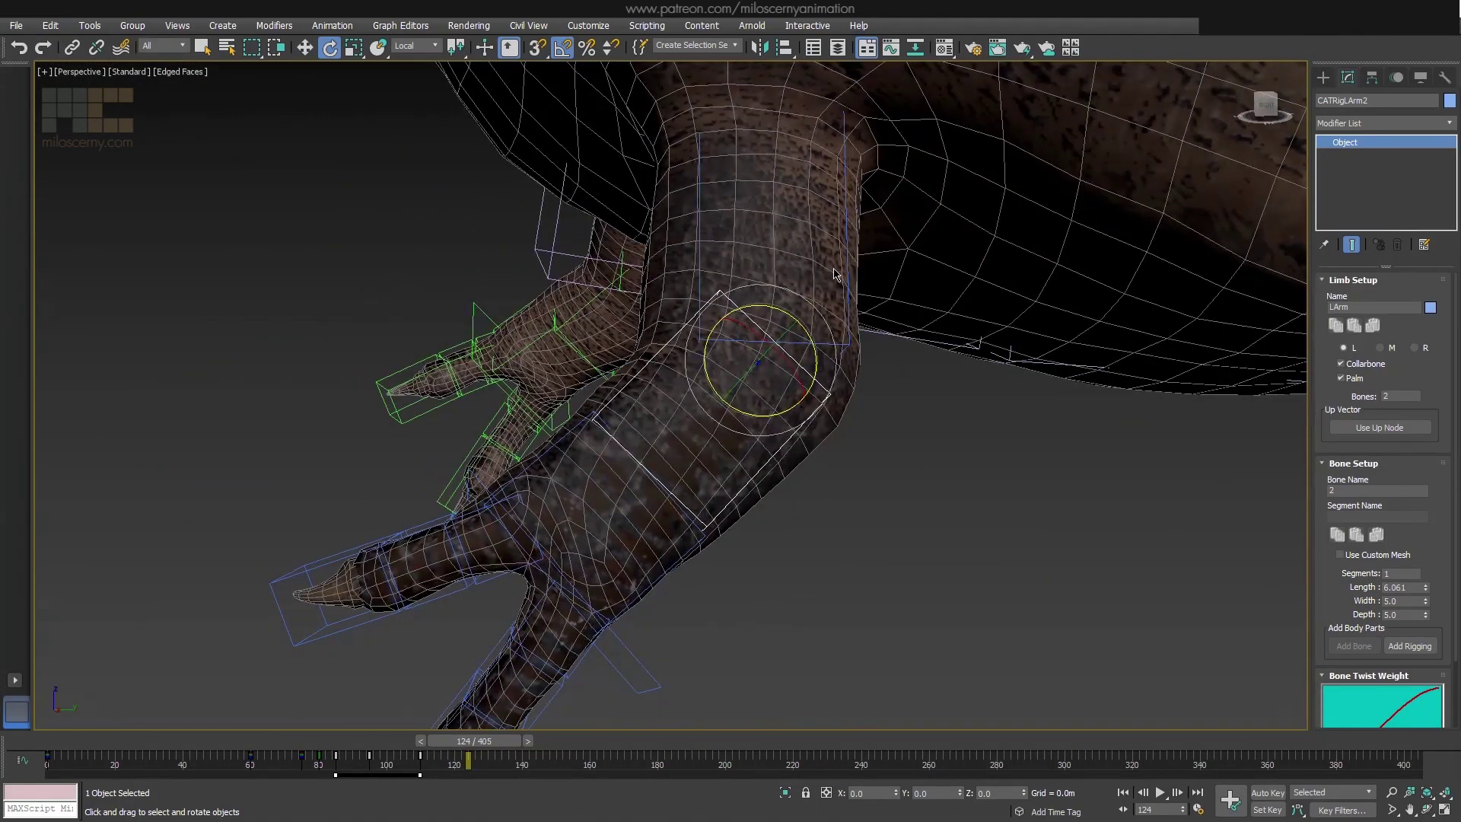
- Inspect the left hand's bones, selecting the base bone of Digit1 to examine how it fits the finger
left_click(566, 436)
middle_click_drag(564, 433, 747, 421, "alt")
left_click_drag(571, 487, 541, 547)
middle_click_drag(540, 548, 722, 561, "alt")
left_click(670, 359)
scroll(723, 561, "down", 10)
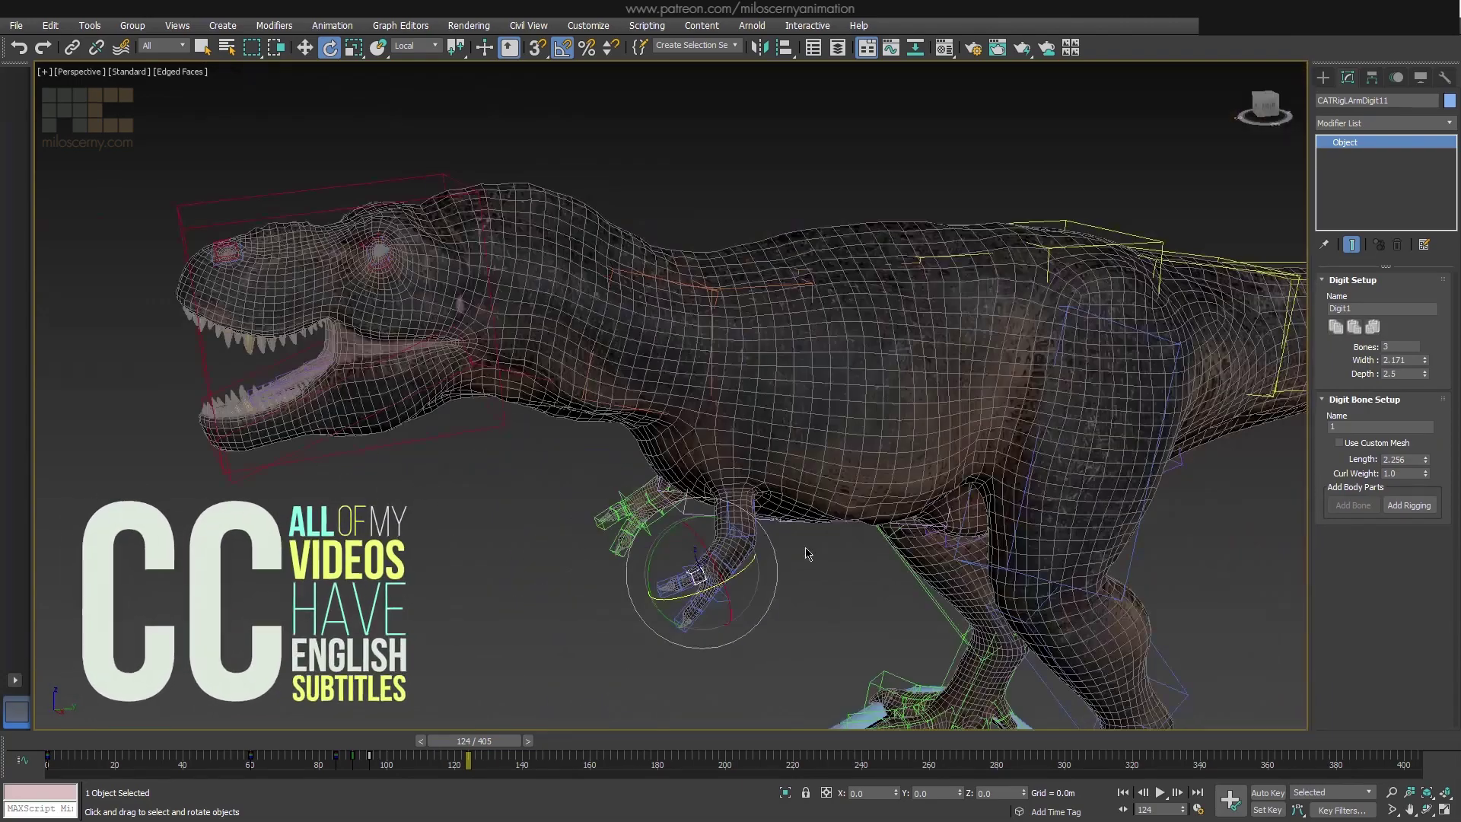
- Select the chest hub and switch to wireframe to examine its position in the torso
scroll(769, 547, "up", 6)
middle_click_drag(477, 401, 541, 427)
scroll(576, 522, "down", 4)
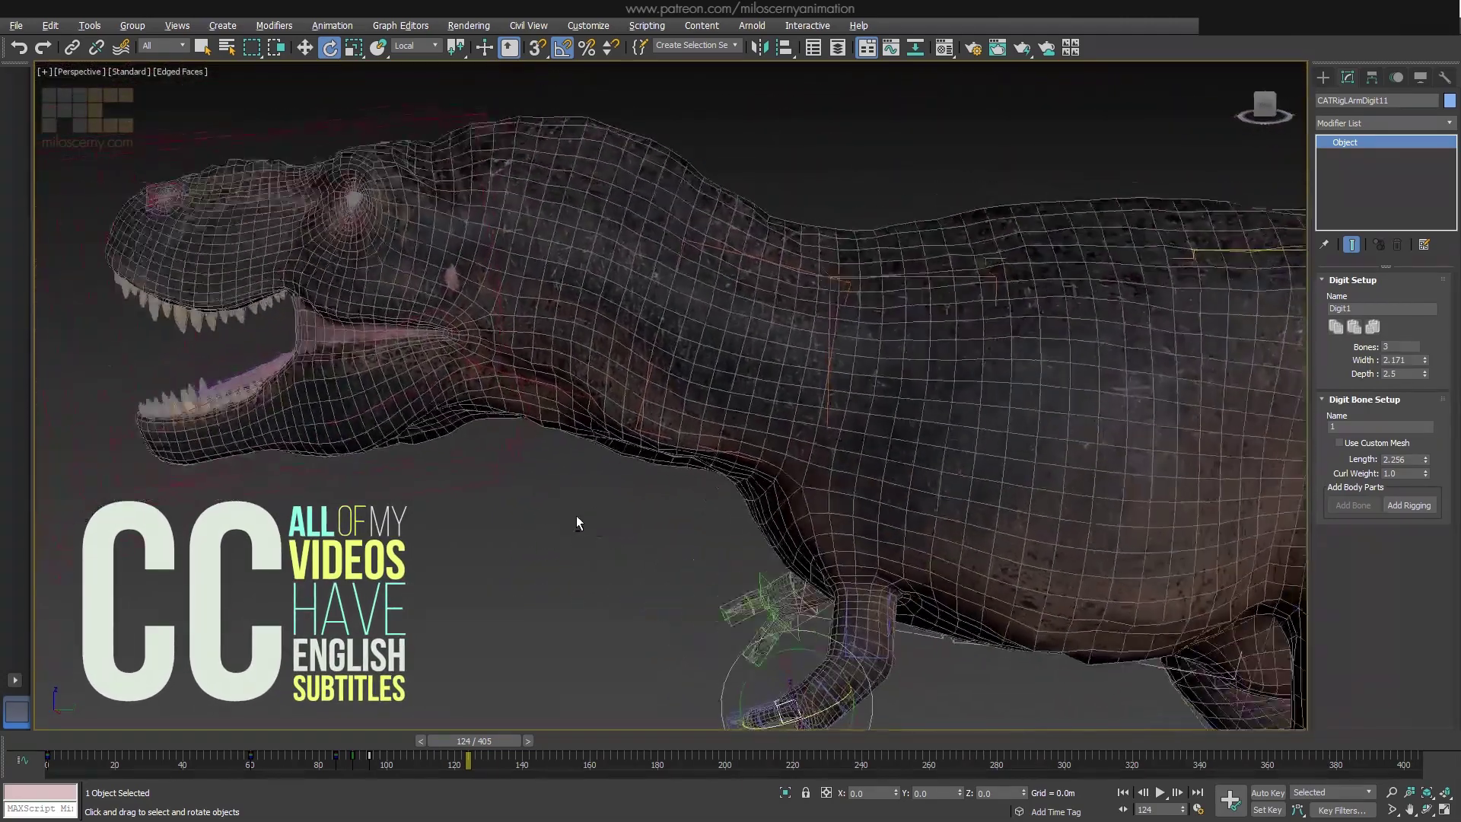
scroll(609, 489, "up", 3)
left_click(842, 281)
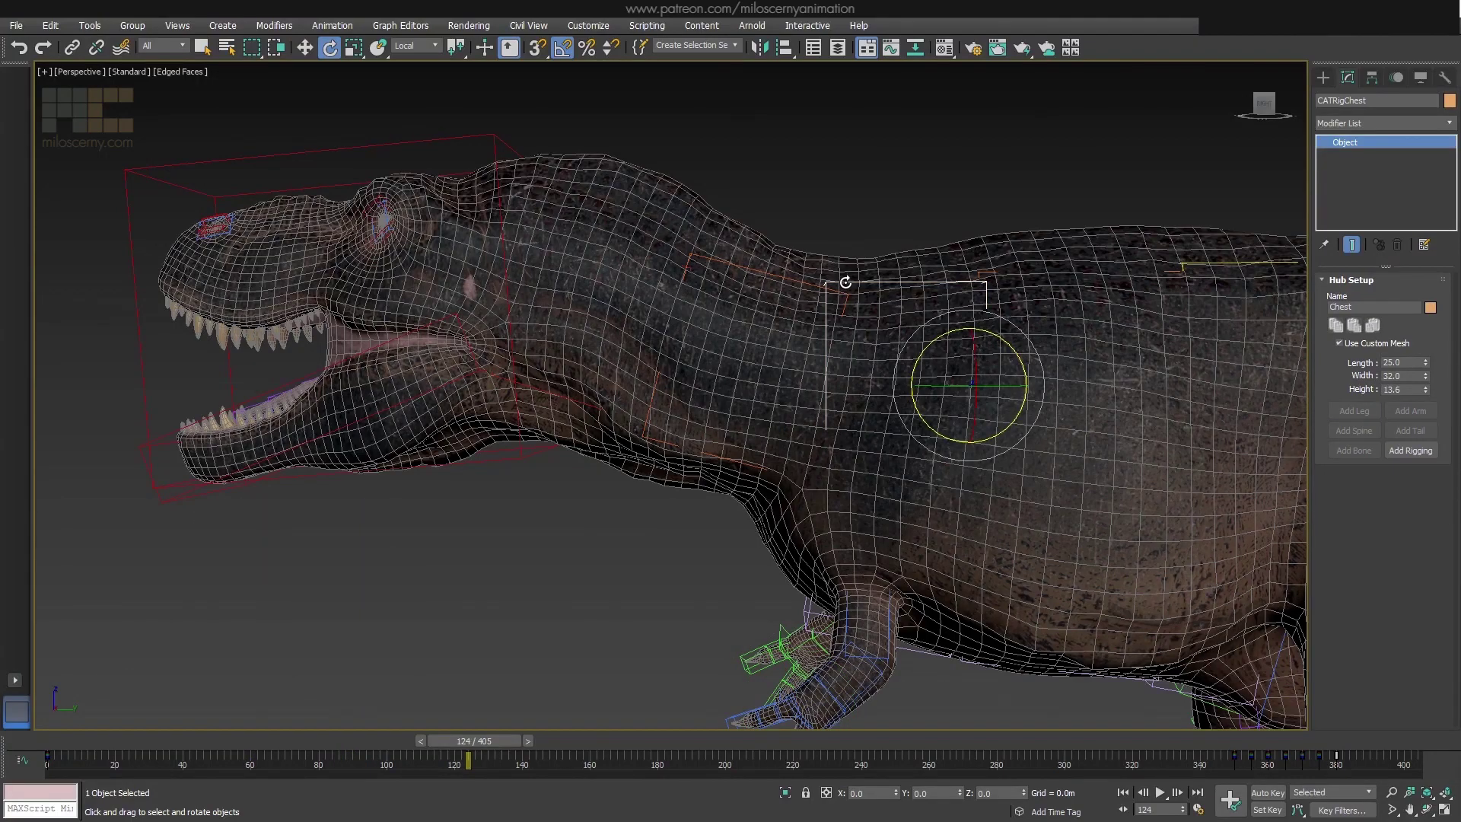
middle_click_drag(601, 489, 549, 511)
key("F3")
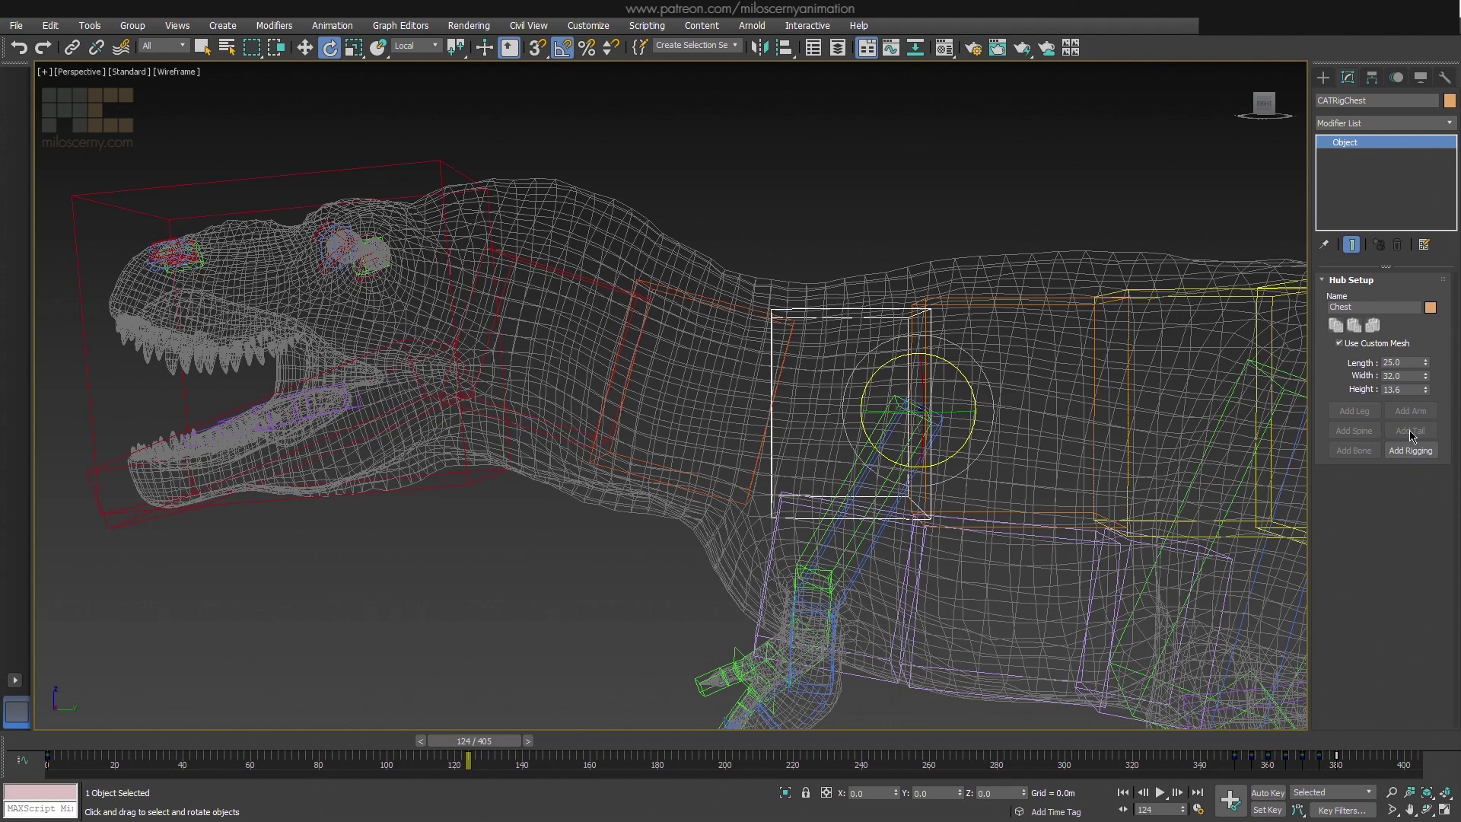
- Select the two neck bones in turn to examine how they link the chest to the head
left_click(710, 296)
left_click(625, 290)
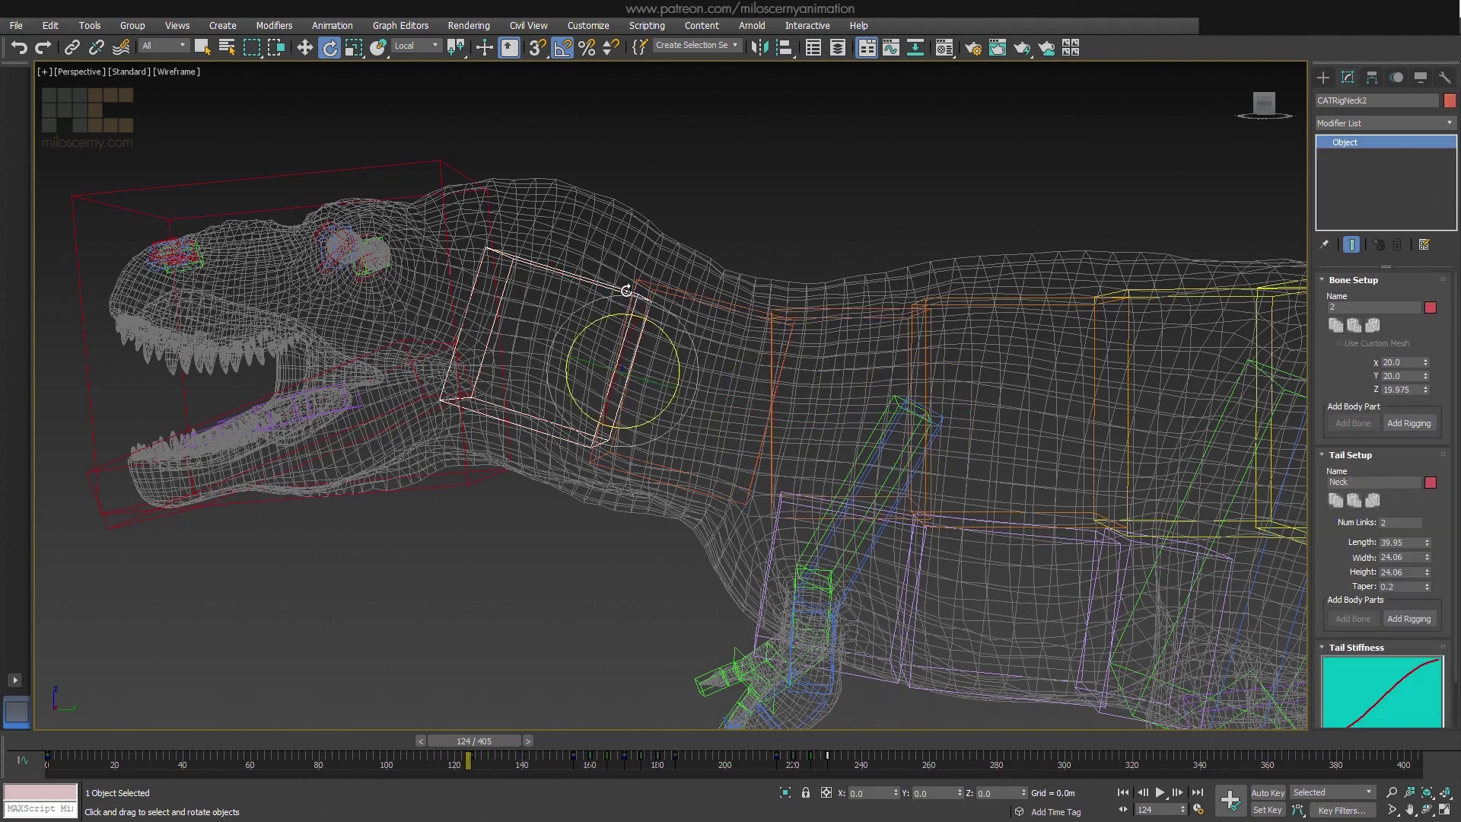
left_click(686, 297)
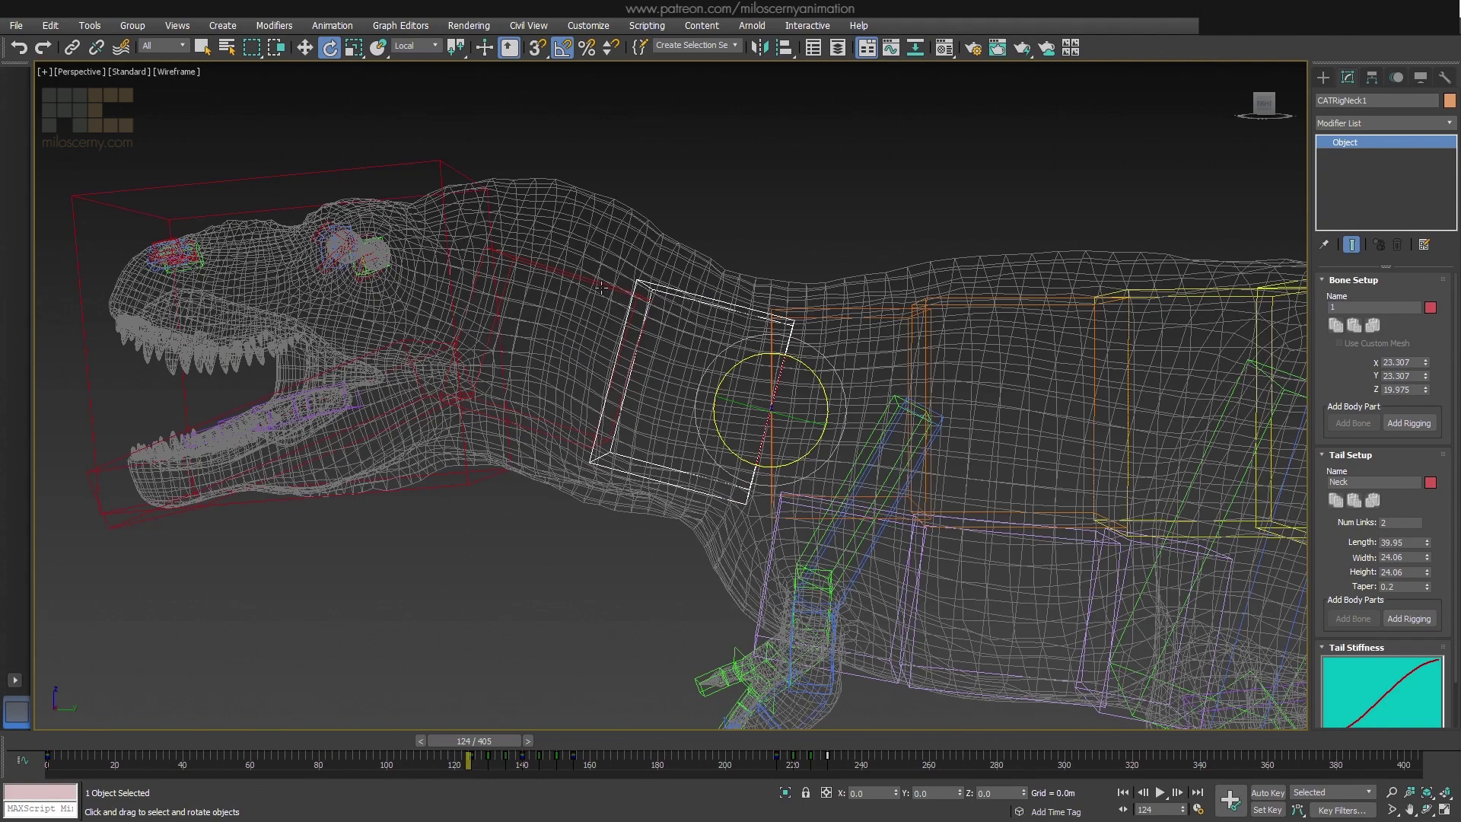
left_click(601, 288)
middle_click_drag(601, 287, 722, 371, "alt")
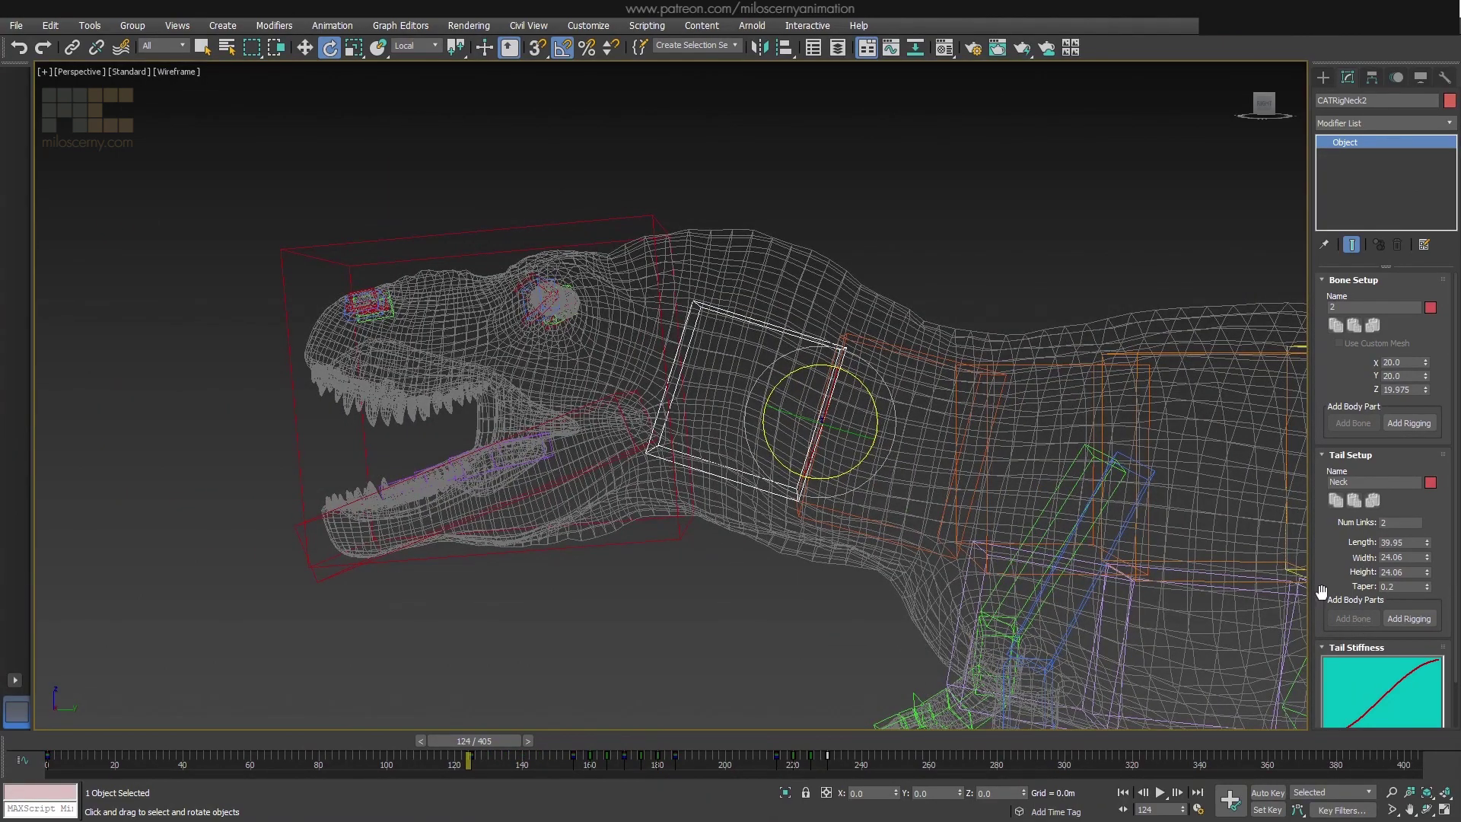
- Select the head bone and then the neck bones with the Move tool active to compare their pivot positions
left_click(608, 226)
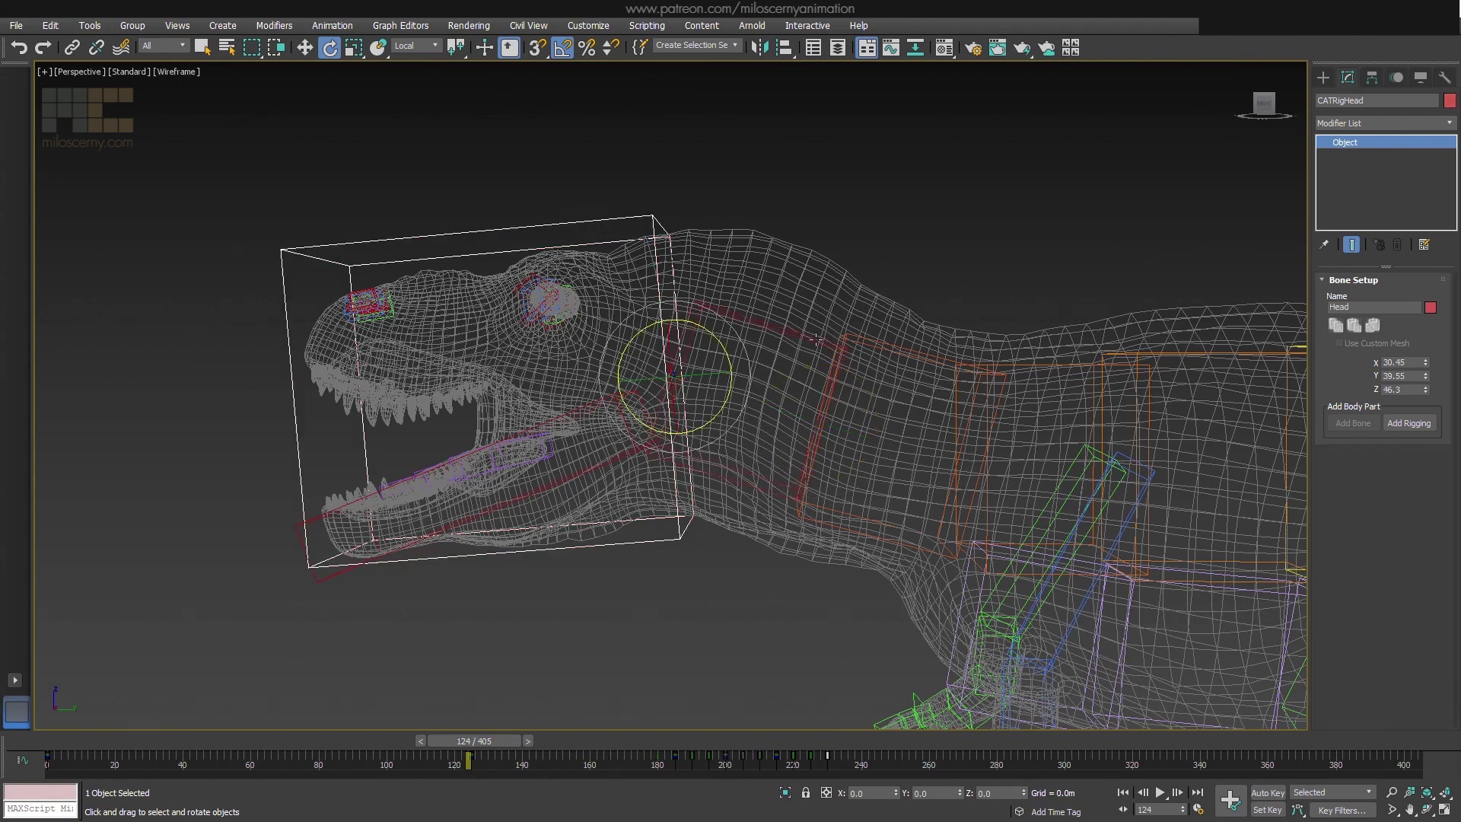
left_click(877, 342)
key("w")
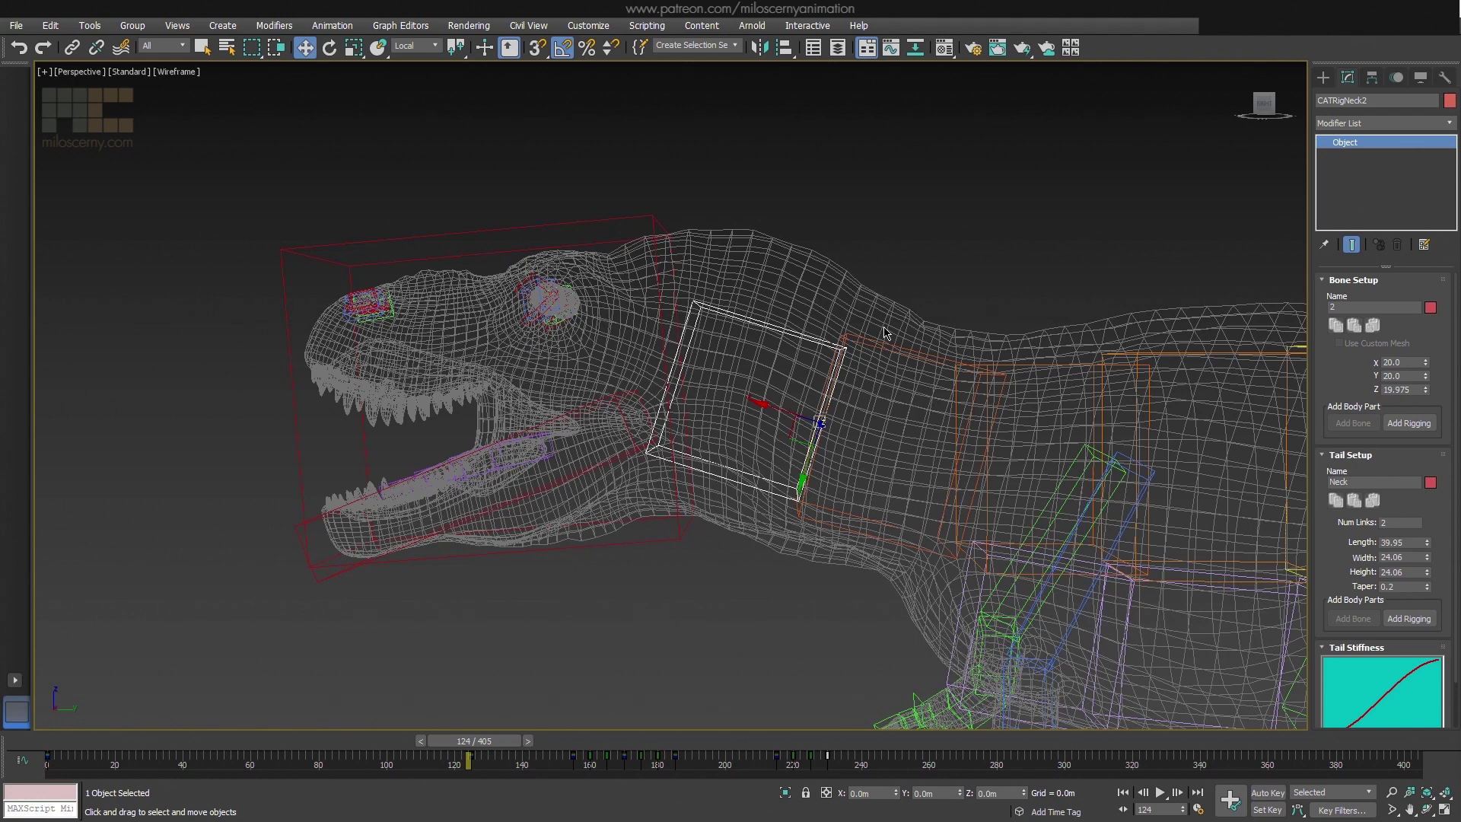
left_click(915, 352)
left_click(800, 338)
- Compare the second neck bone with the head bone in wireframe to examine where the head pivots in the skull
mouse_move(860, 320)
middle_mouse_down("alt")
mouse_move(870, 309)
mouse_move(855, 333)
middle_mouse_up("alt")
key("F3")
key("shift+z")
key("F3")
scroll(670, 371, "up", 2)
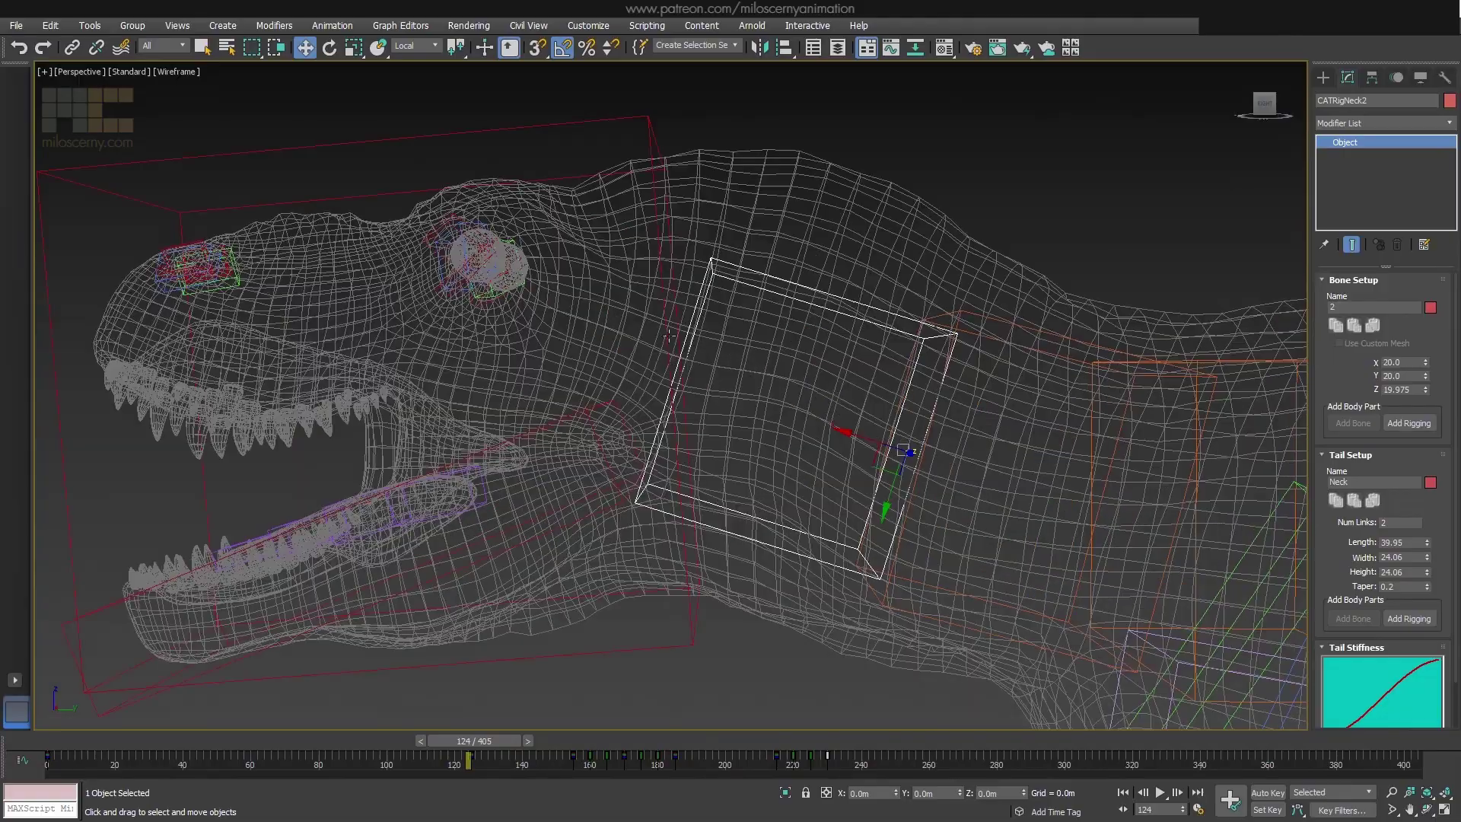
left_click(666, 334)
scroll(684, 350, "up", 4)
scroll(690, 385, "down", 2)
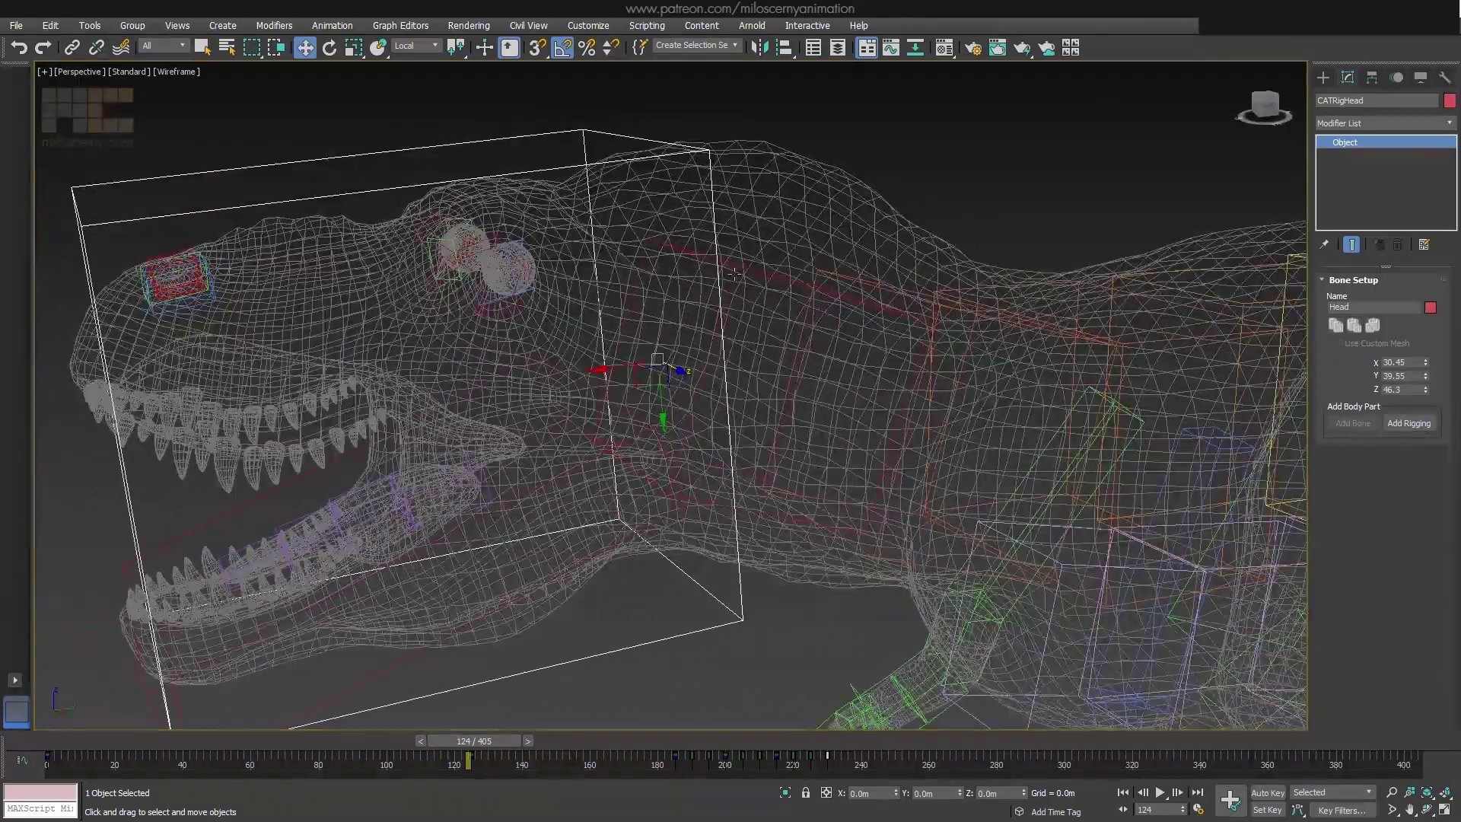
left_click(732, 265)
left_click(663, 237)
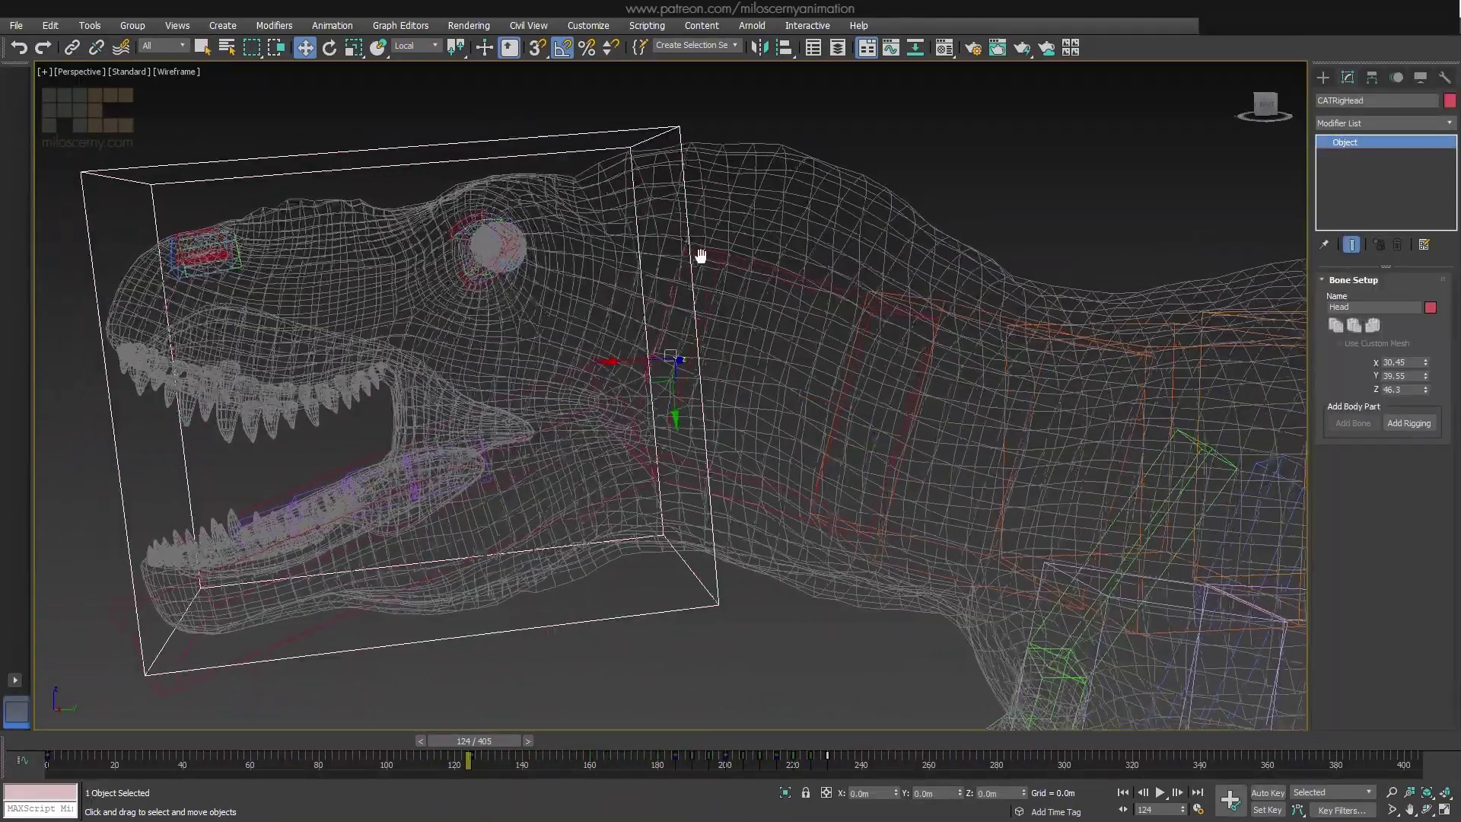
- Return to shaded display with the head bone selected and scrub to frames 205 and 198 to examine the head's deformation
mouse_move(701, 254)
middle_mouse_down("alt")
mouse_move(685, 385)
mouse_move(675, 336)
mouse_move(804, 365)
middle_mouse_up("alt")
key("F3")
left_click_drag(468, 759, 759, 755)
key("w")
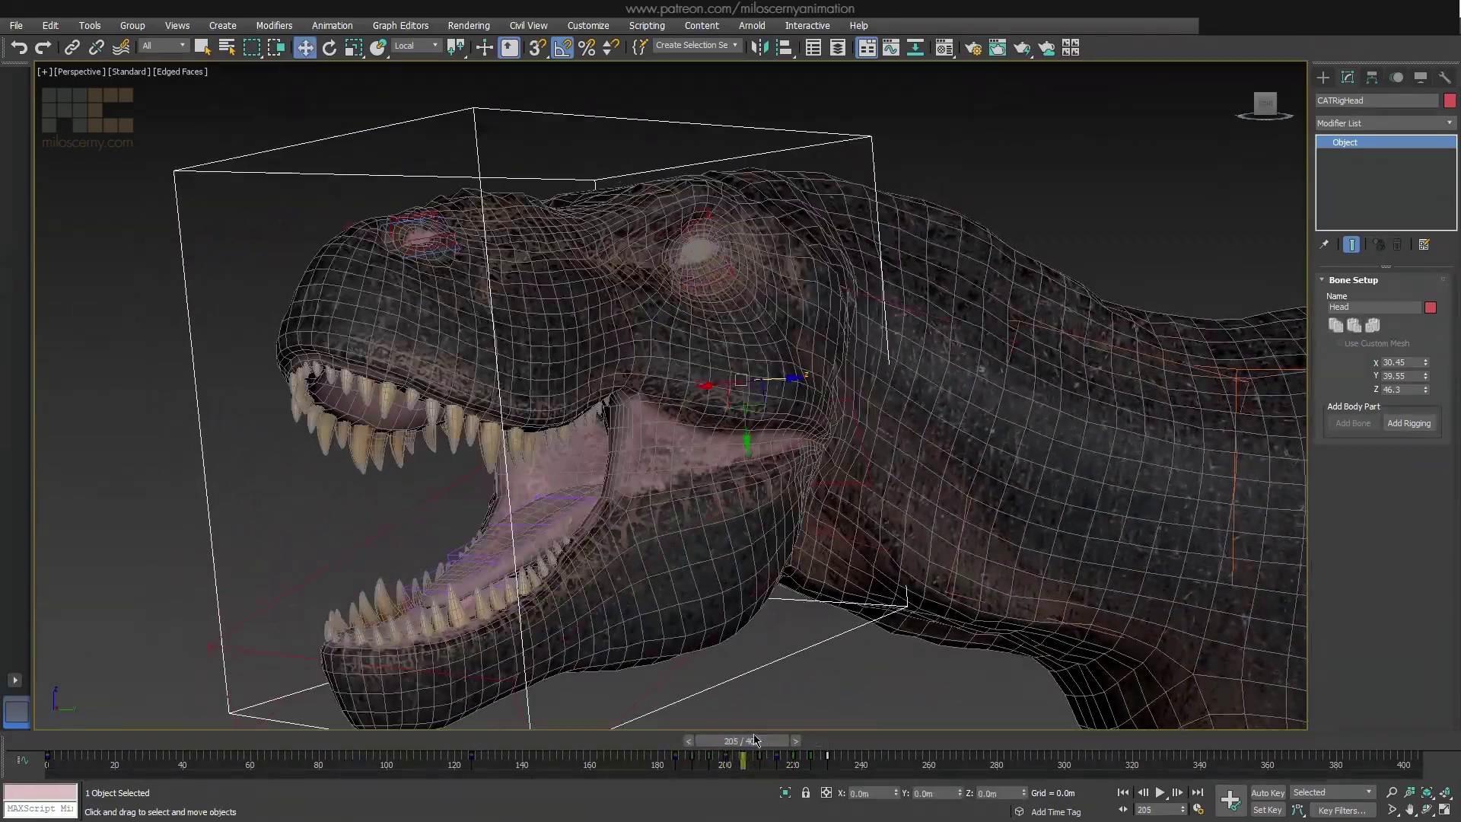
middle_click_drag(761, 684, 739, 659, "alt")
middle_click_drag(722, 719, 772, 553, "alt")
left_click_drag(760, 741, 744, 746)
- Try rotating the second neck bone by -25 degrees about its local Z axis at frame 198
middle_click_drag(761, 570, 835, 508, "alt")
key("w")
left_click(835, 508)
key("e")
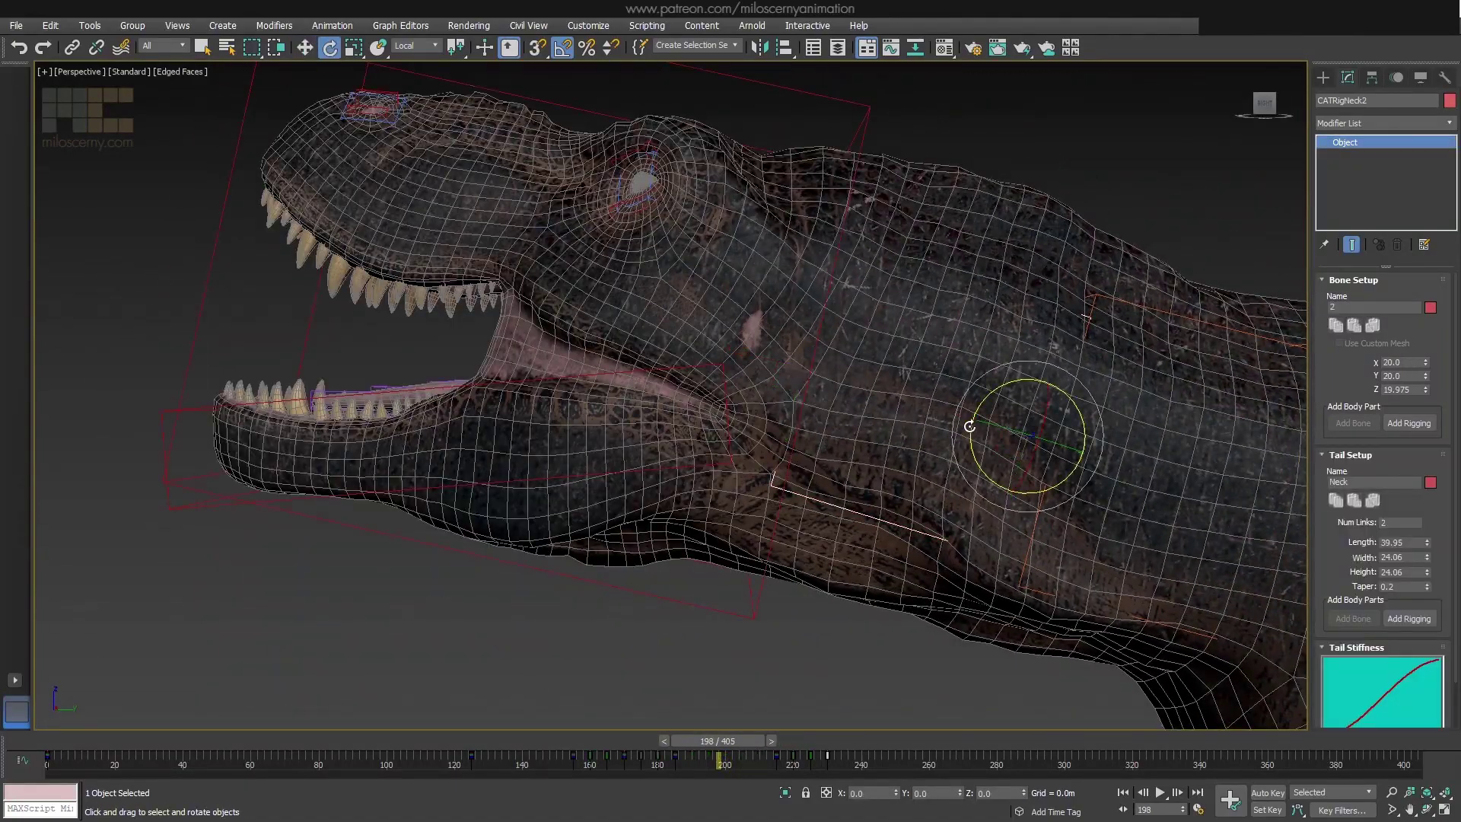
left_click_drag(989, 456, 943, 433)
scroll(885, 434, "up", 5)
scroll(886, 438, "down", 6)
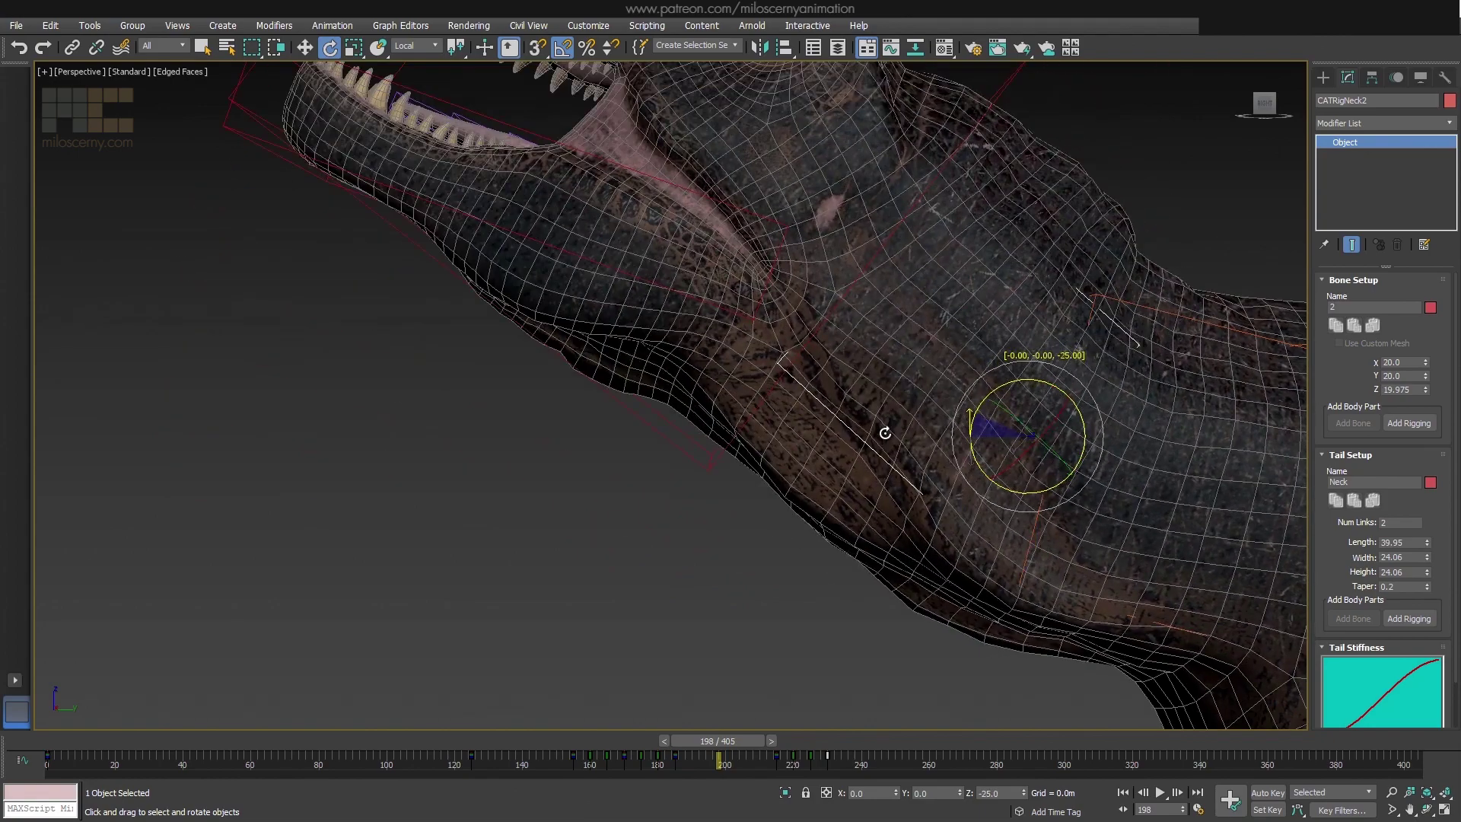
- Scrub to frames 195 and 196 to examine how the neck mesh folds behind the raised head
left_click_drag(742, 742, 732, 743)
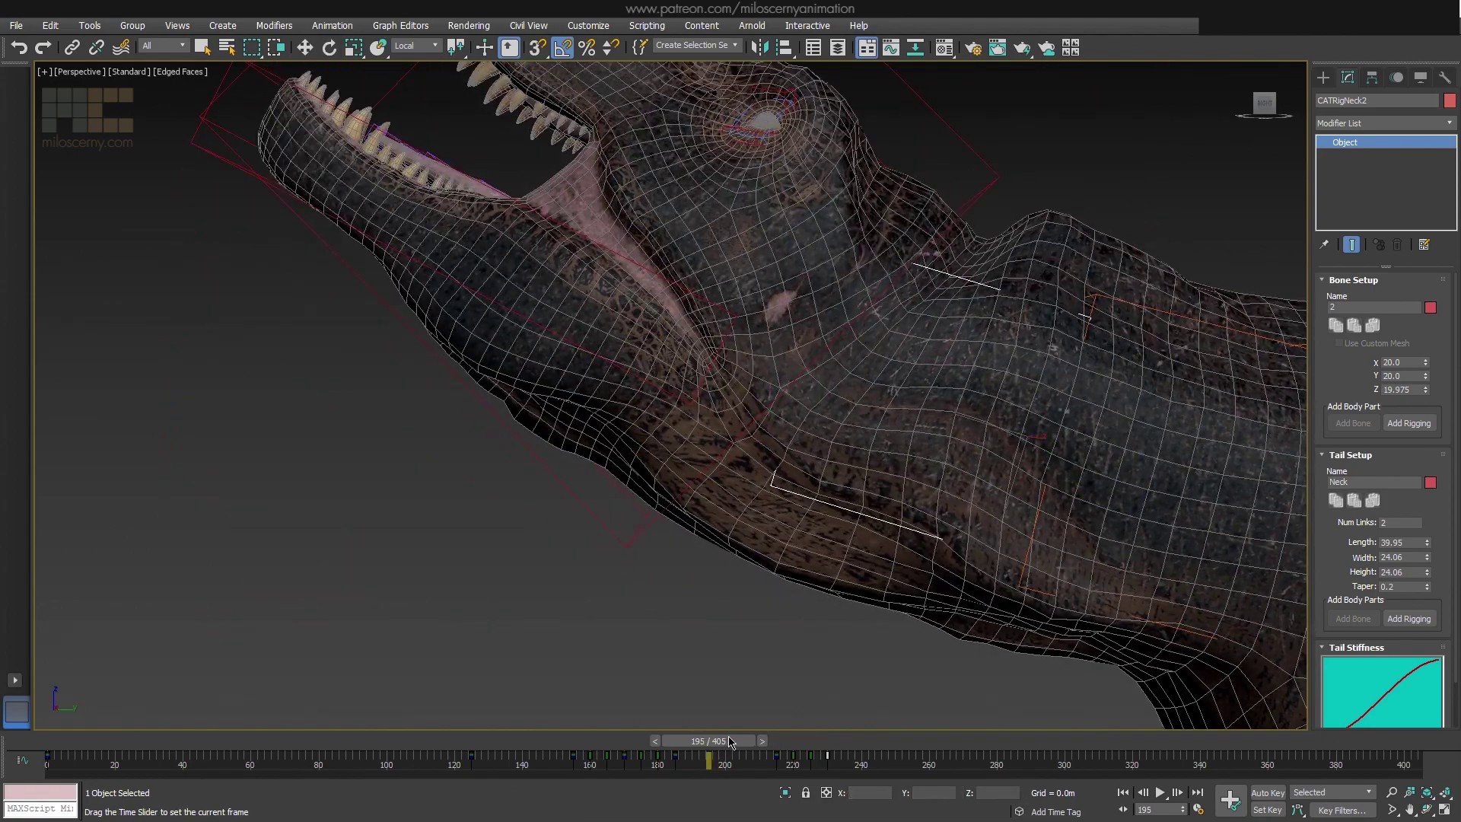
key("e")
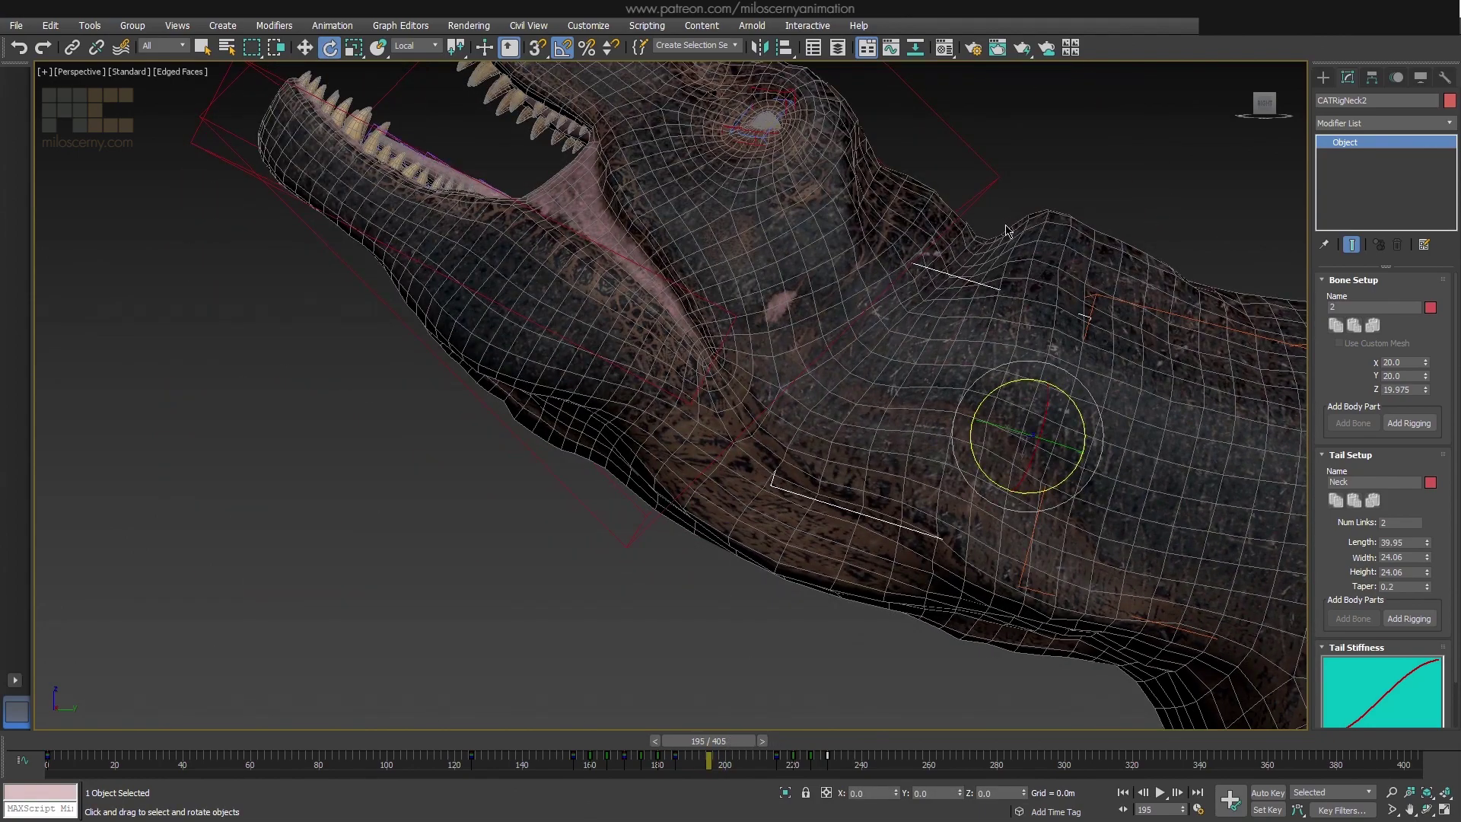
mouse_move(709, 741)
left_mouse_down()
mouse_move(737, 741)
mouse_move(699, 741)
mouse_move(715, 740)
left_mouse_up()
- Try moving the head bone about 0.007 m in X and -0.15 m in Y at frame 196 and undo it
left_click(818, 383)
key("w")
left_click_drag(784, 384, 803, 328)
left_click_drag(715, 741, 721, 742)
left_click_drag(773, 369, 804, 324)
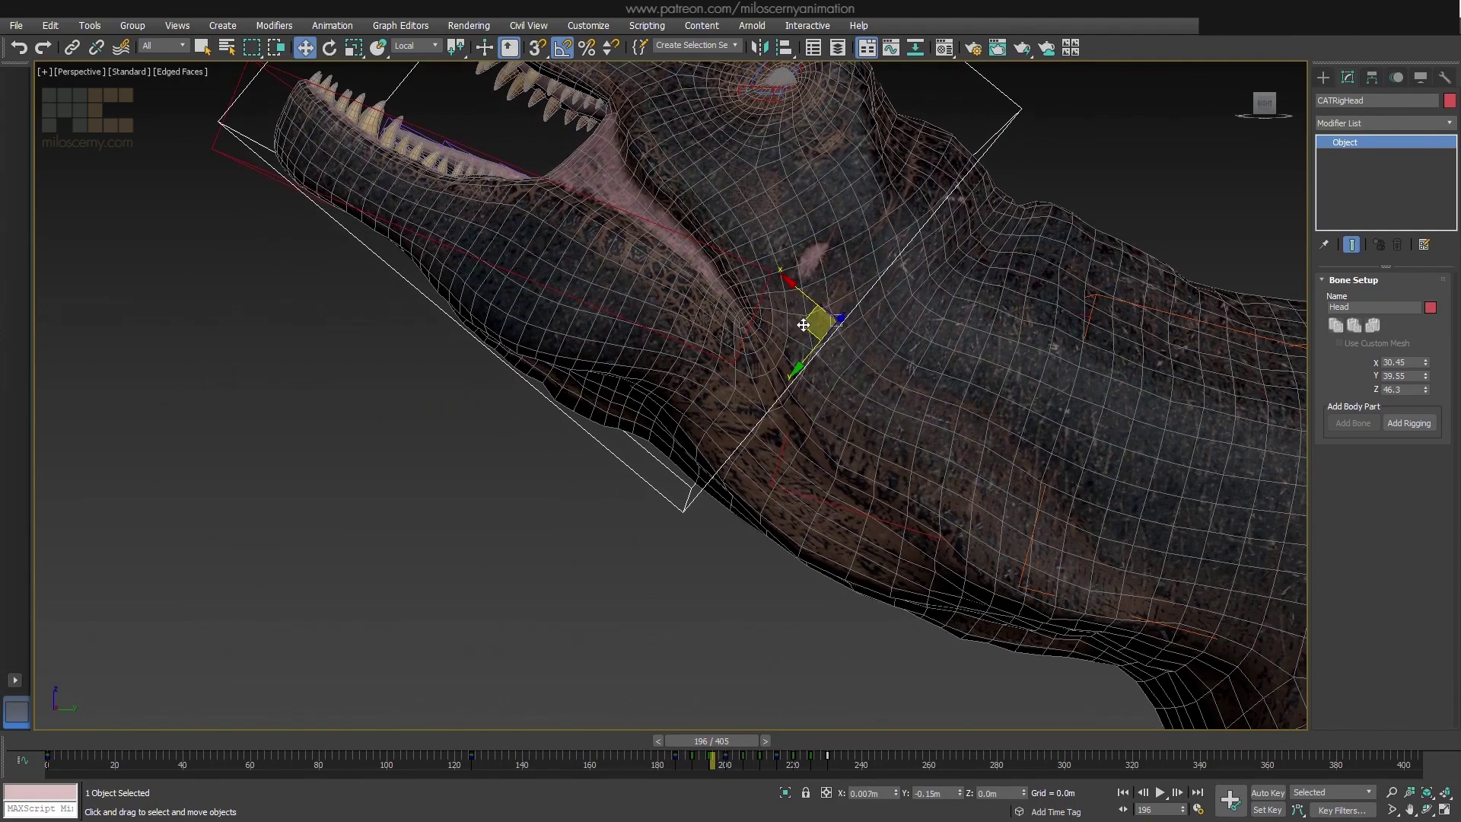
key("ctrl+z")
- Scrub between frames 193 and 200 to examine how the head's motion deforms the throat and neck
left_click_drag(735, 742, 730, 732)
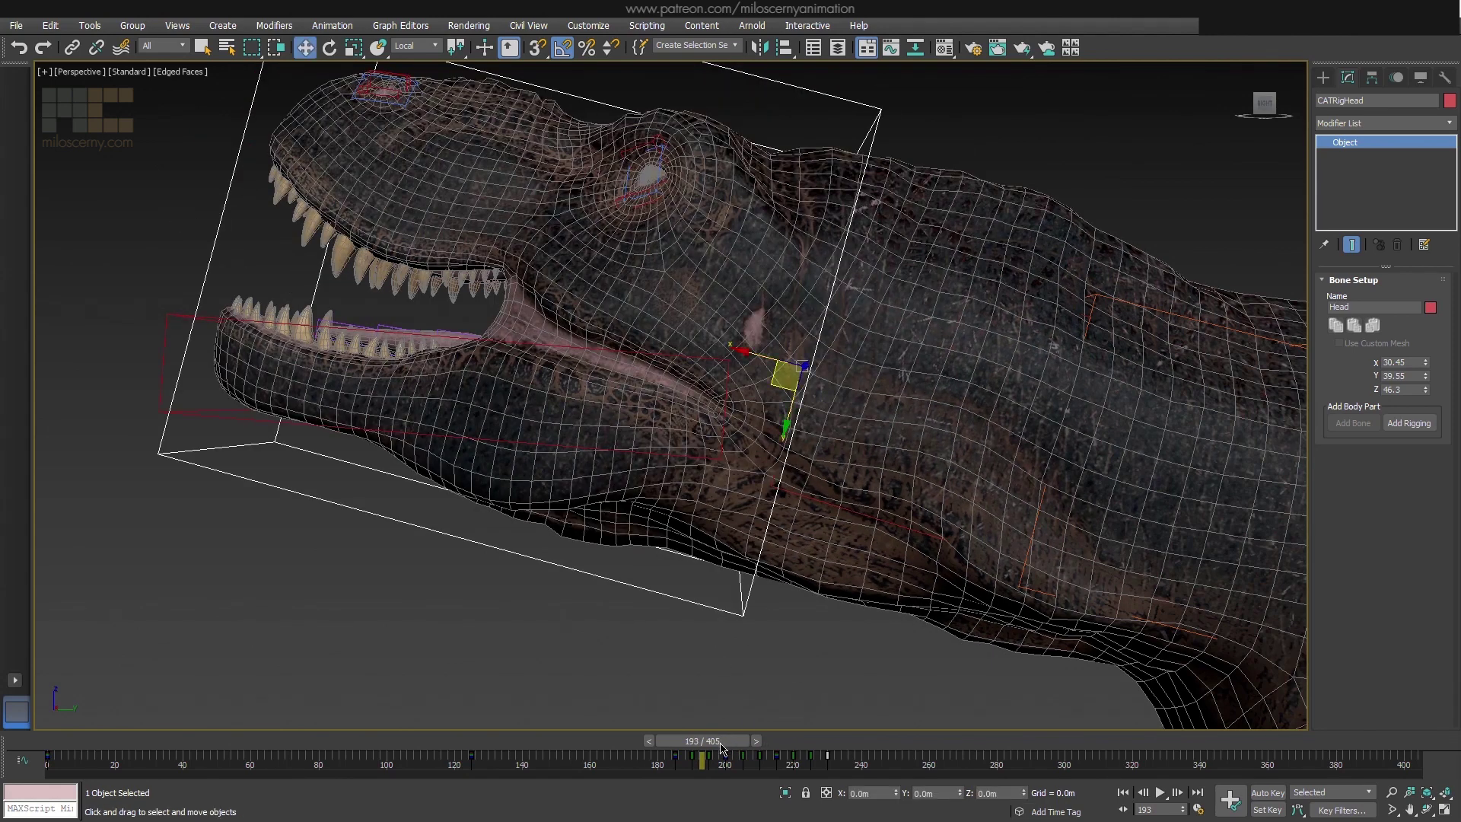
left_click_drag(720, 744, 742, 748)
key("w")
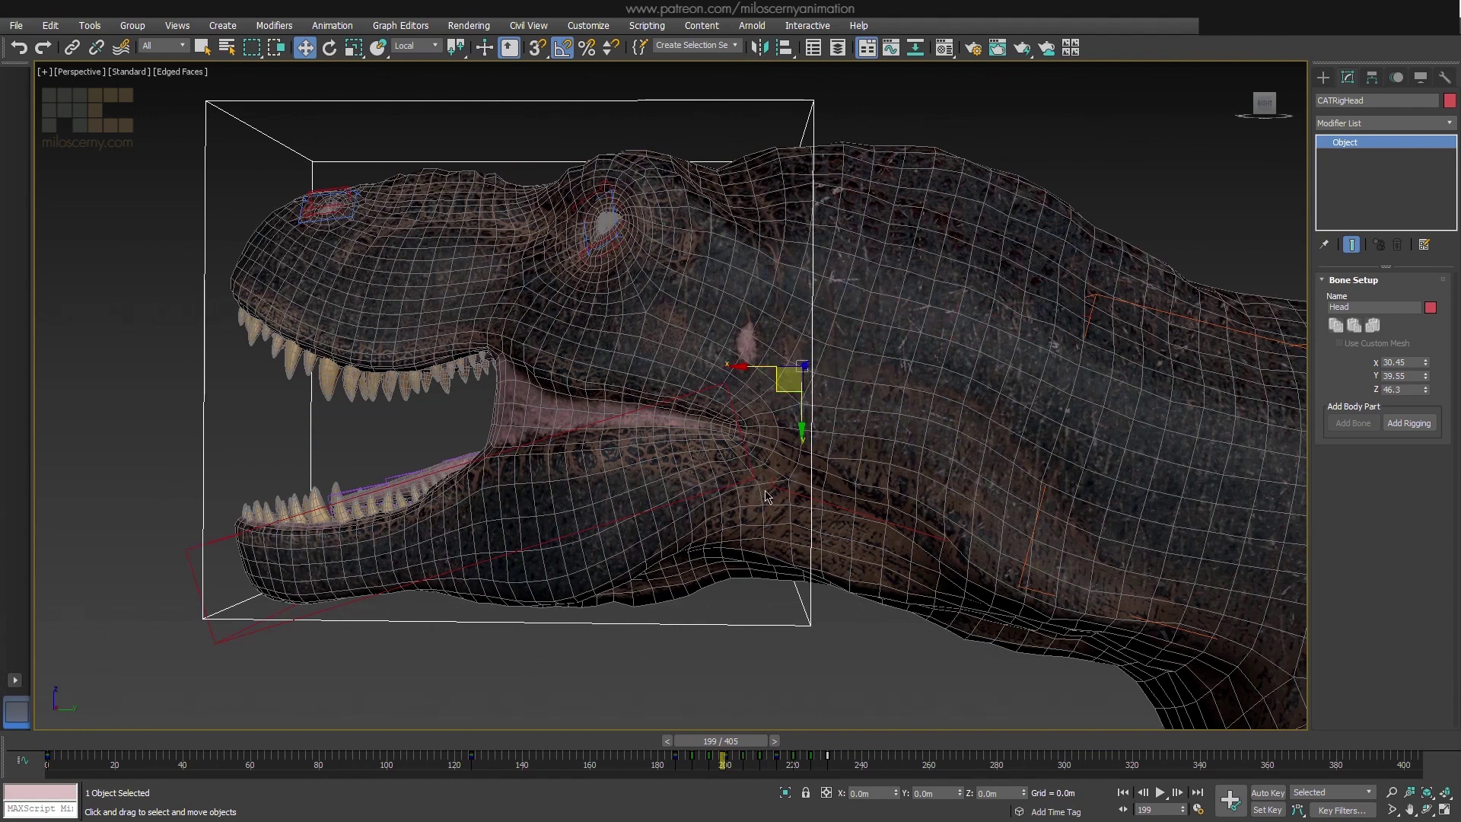
left_click_drag(752, 746, 755, 745)
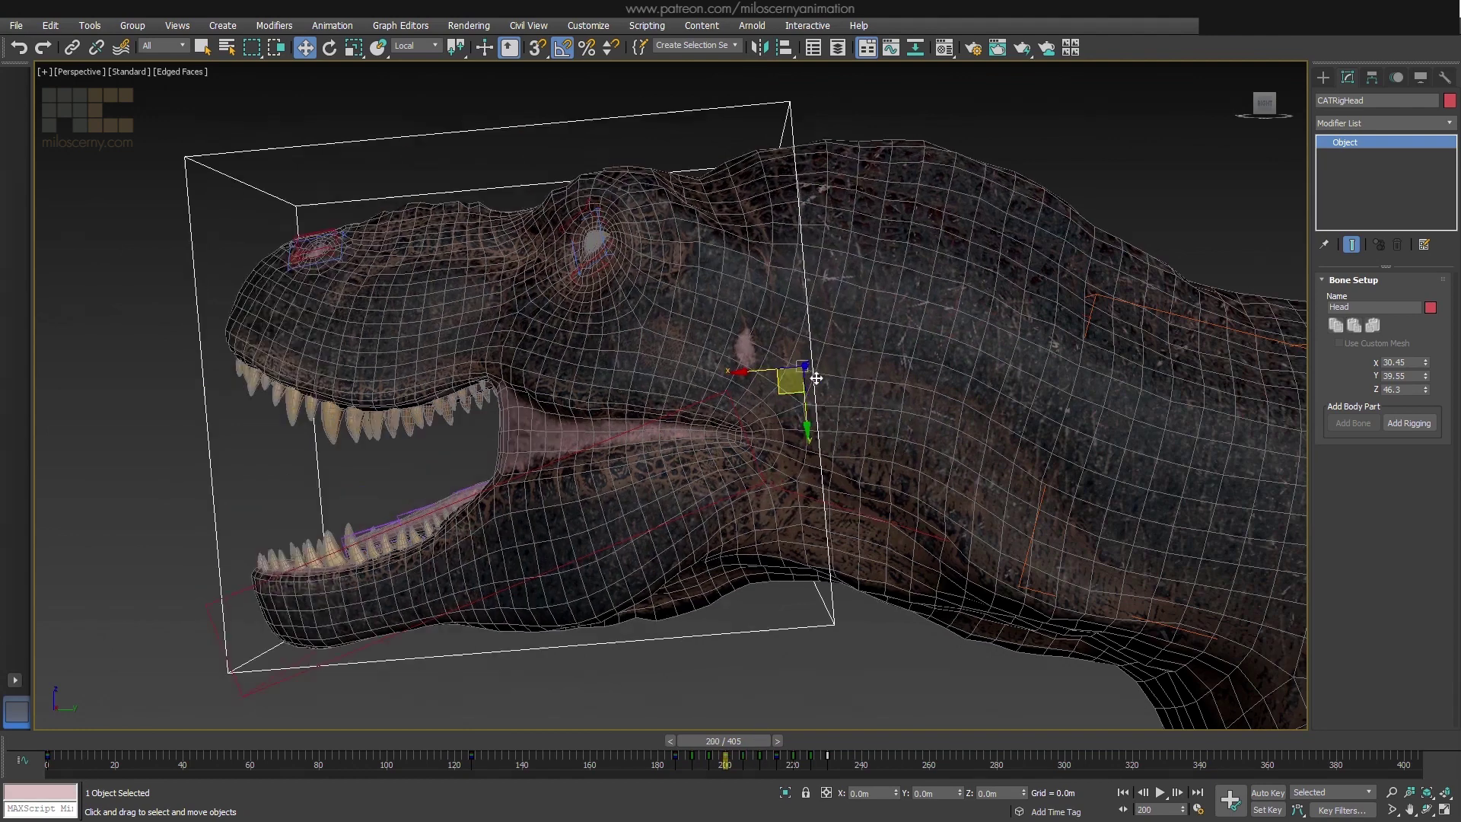
- Select the jaw bone and scrub from frame 200 to 240 to examine its pivot and how the mouth closes
left_click(729, 392)
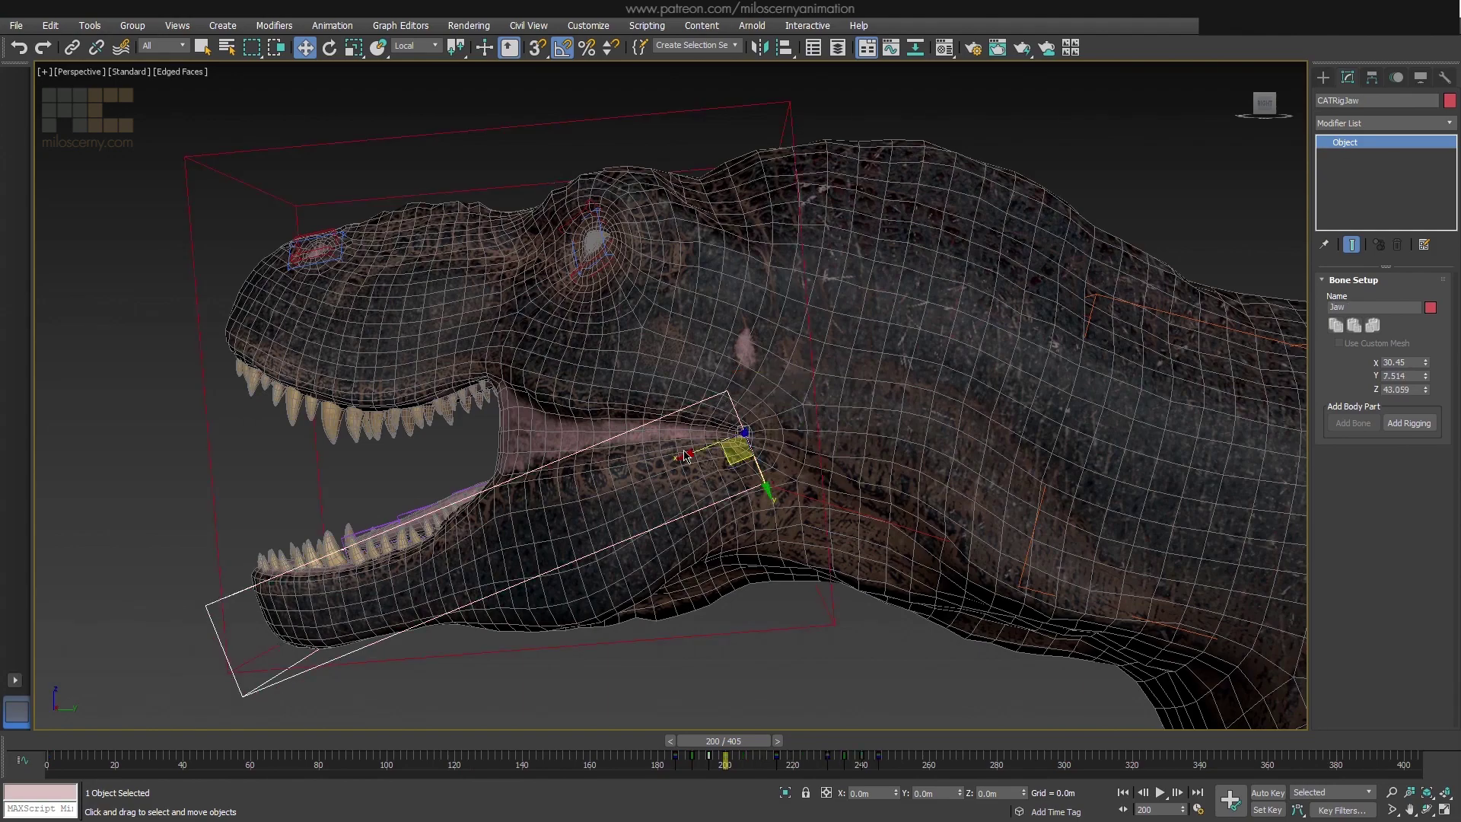
middle_click_drag(731, 394, 835, 396, "alt")
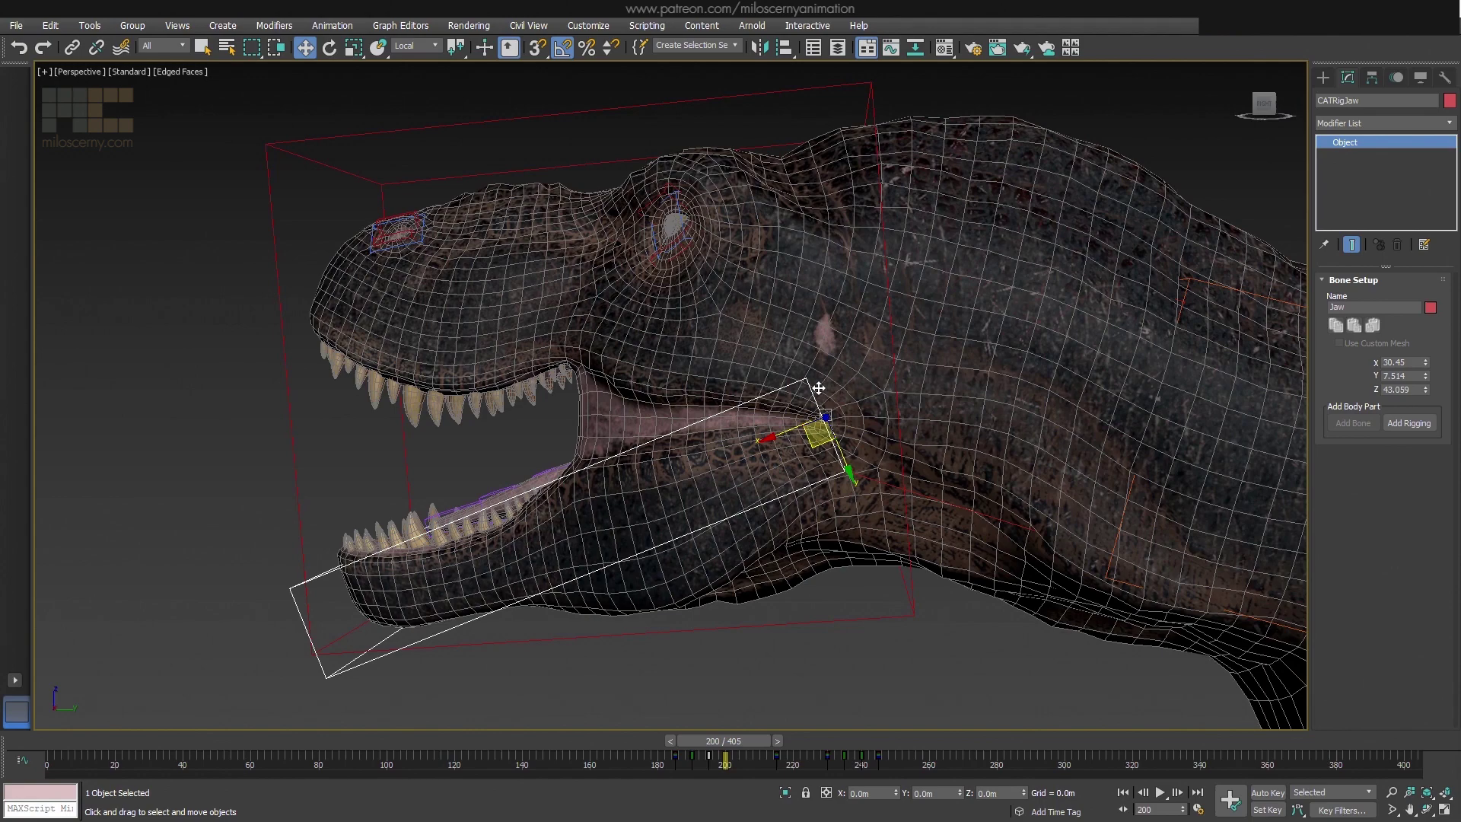
left_click_drag(749, 751, 880, 754)
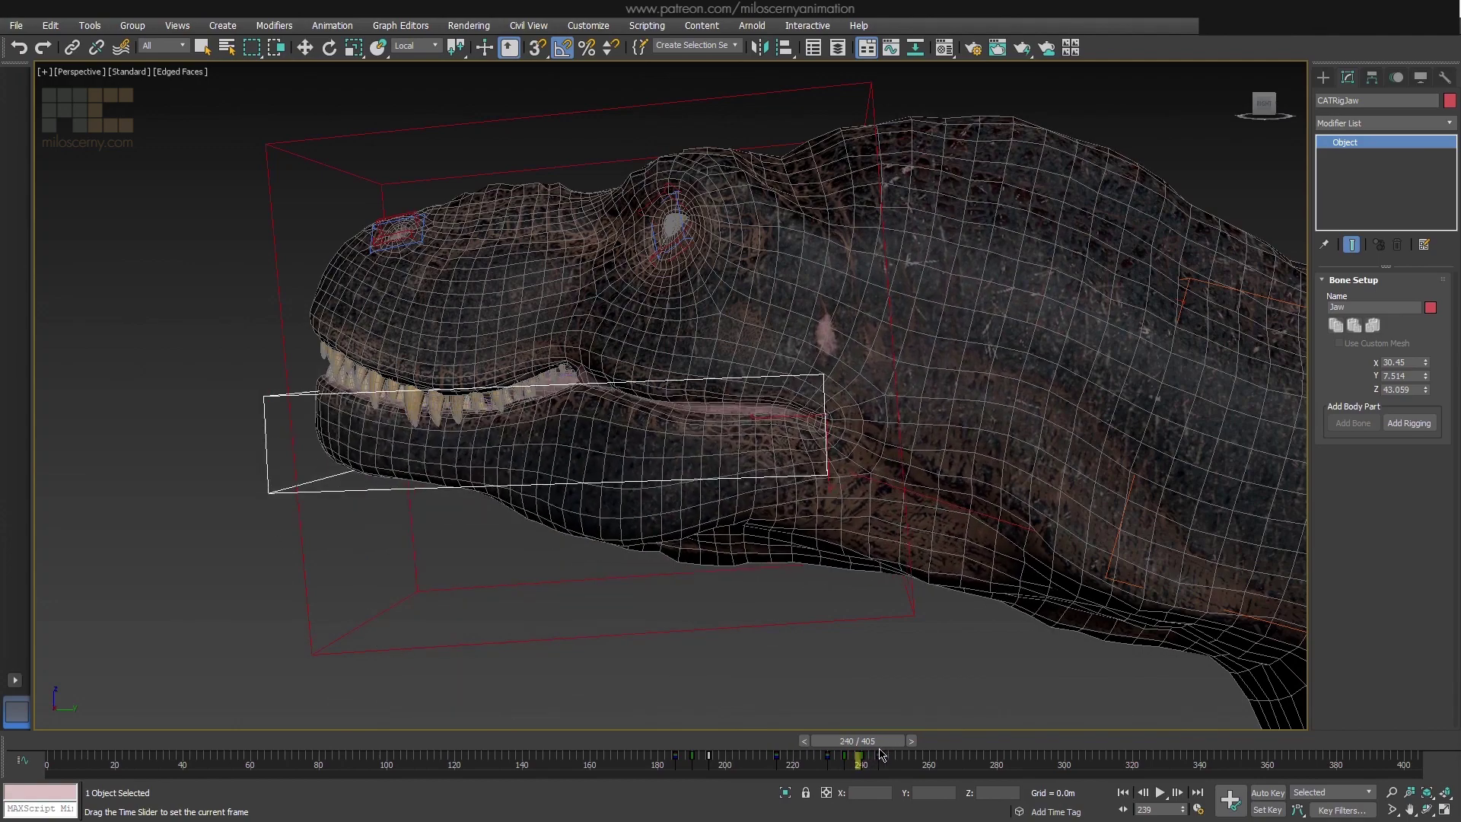
key("w")
- Turn off edged faces and scrub back to frame 232 to examine the open jaw's shaded deformation
middle_click_drag(528, 515, 663, 500, "alt")
key("F4")
middle_click_drag(903, 731, 883, 748, "alt")
left_click_drag(883, 749, 841, 755)
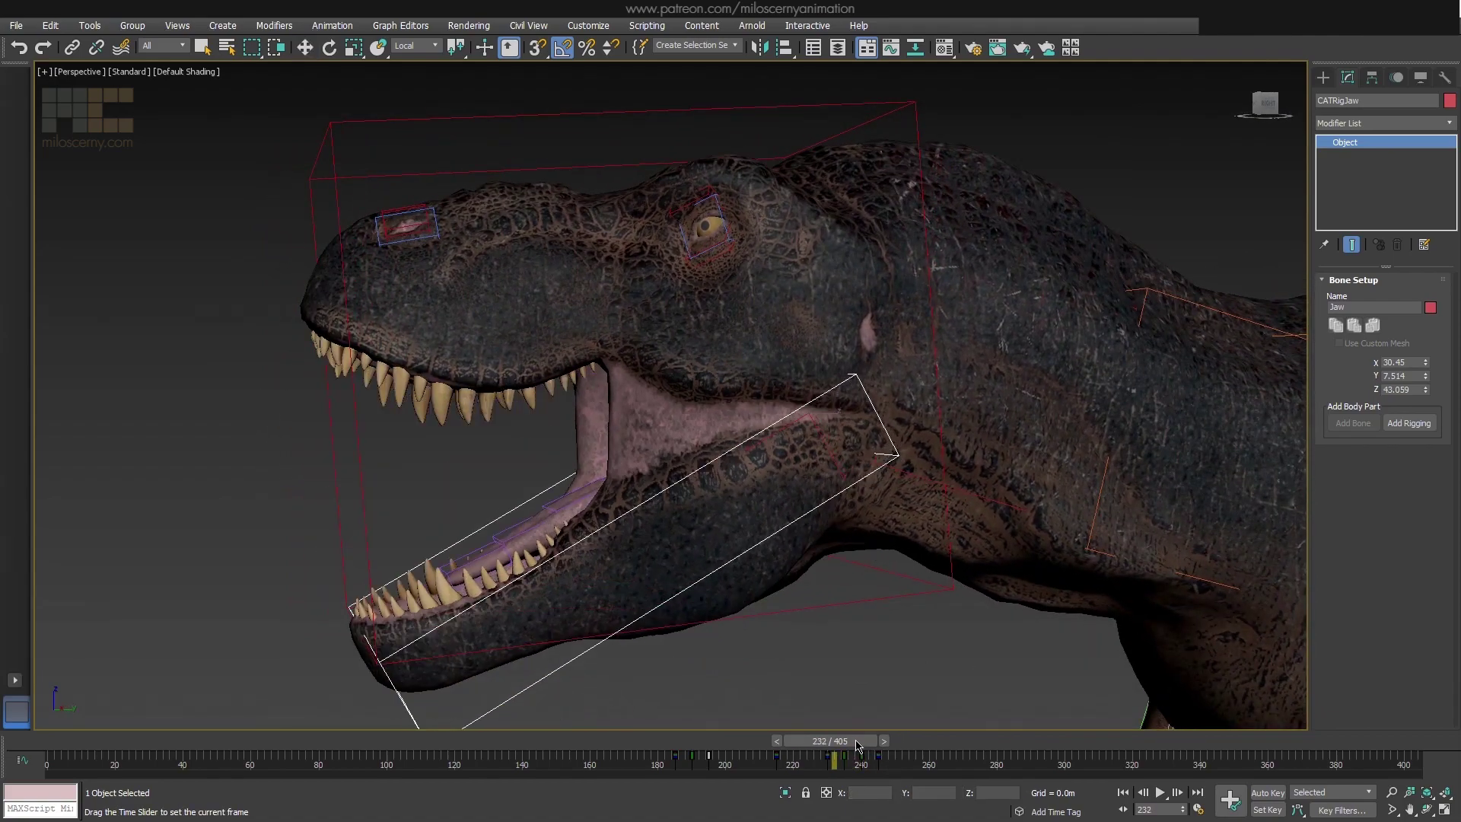
- Scrub from frame 232 to 247 and back to 245 to examine the jaw's movement and the tongue bones
middle_click_drag(848, 601, 857, 575, "alt")
left_click_drag(856, 742, 872, 744)
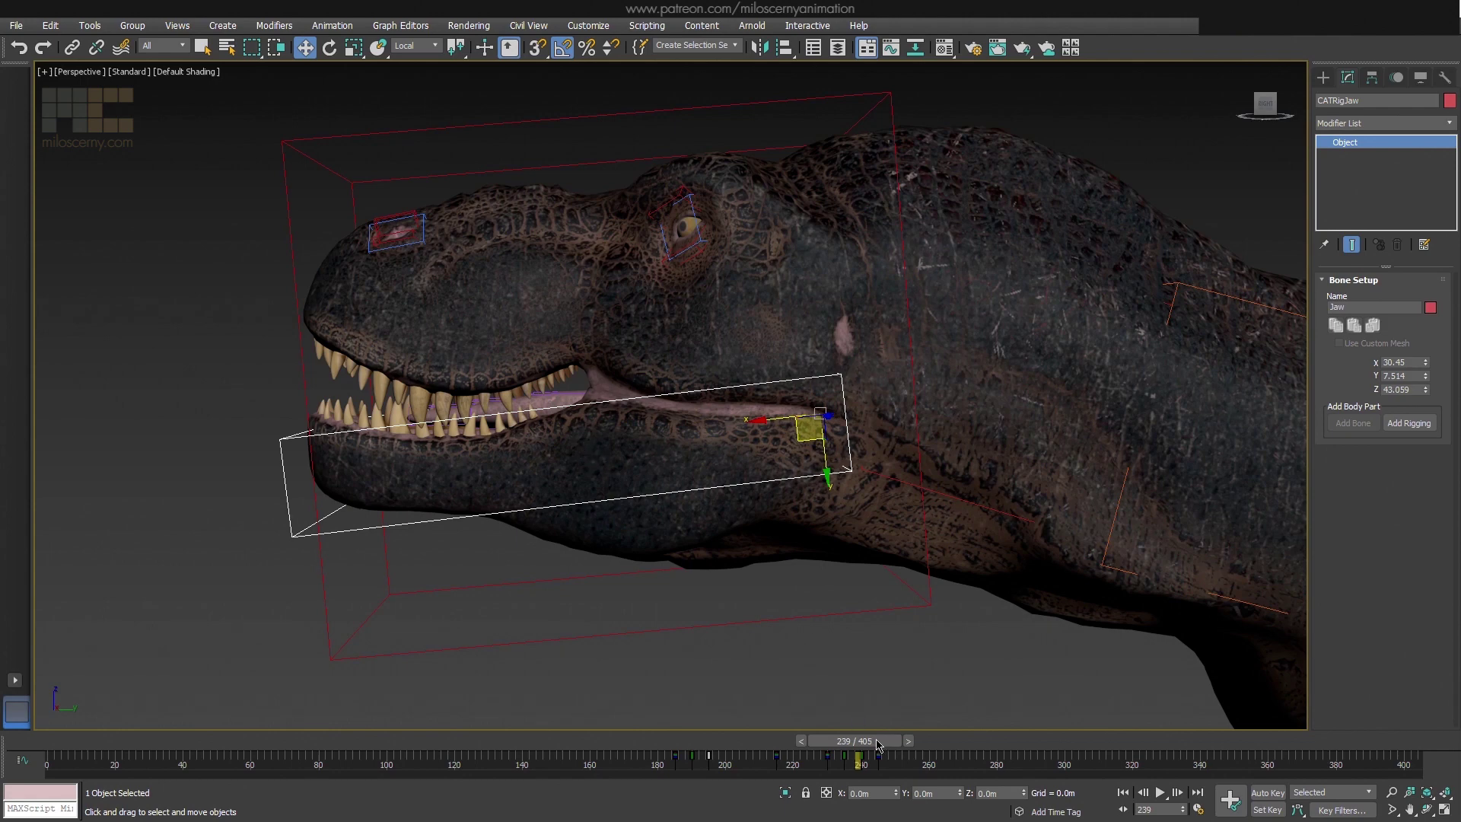
left_click_drag(879, 744, 906, 747)
key("w")
middle_click_drag(495, 563, 731, 525)
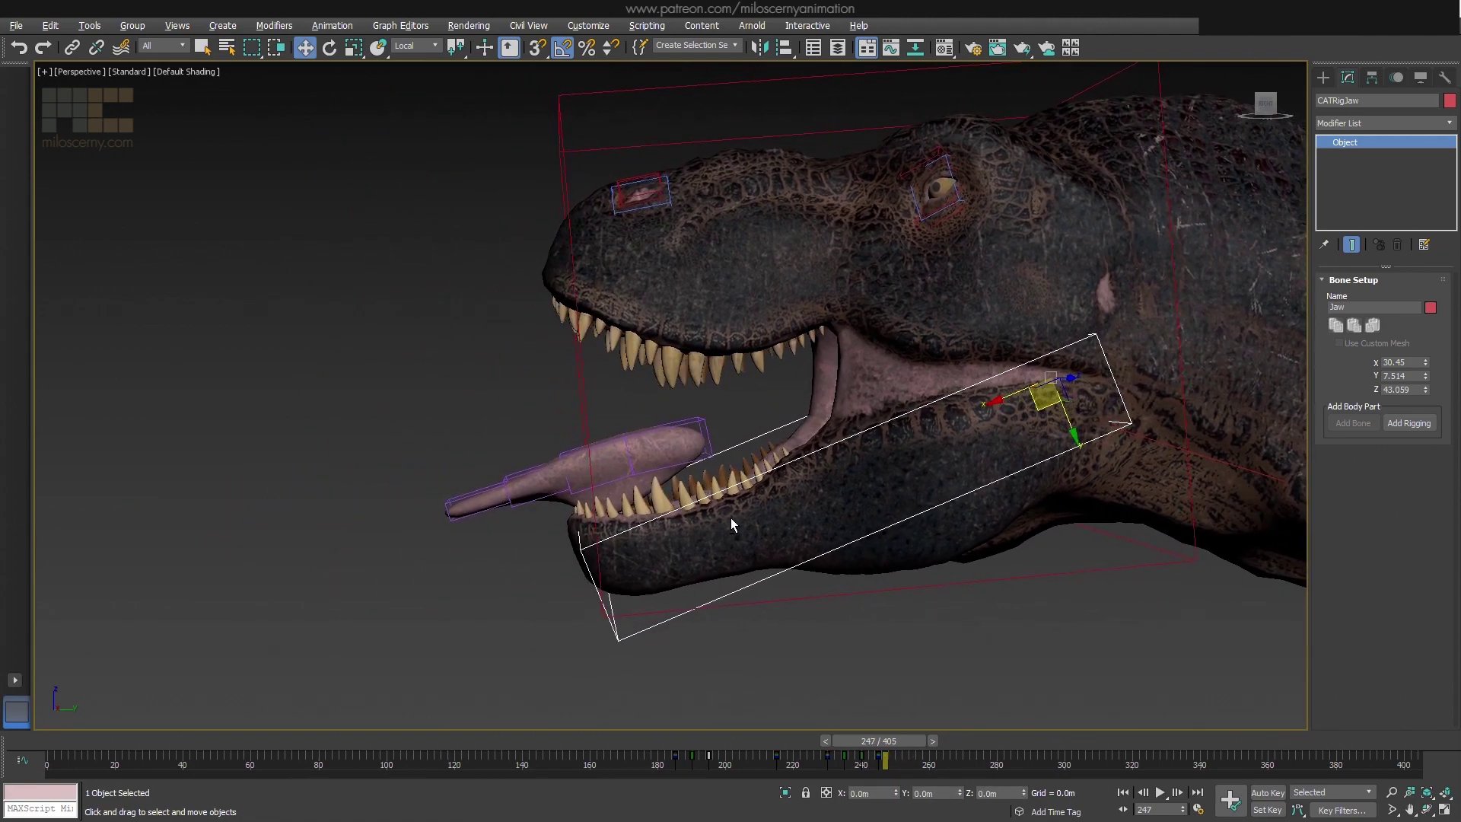
mouse_move(905, 741)
left_mouse_down()
mouse_move(922, 744)
mouse_move(898, 744)
left_mouse_up()
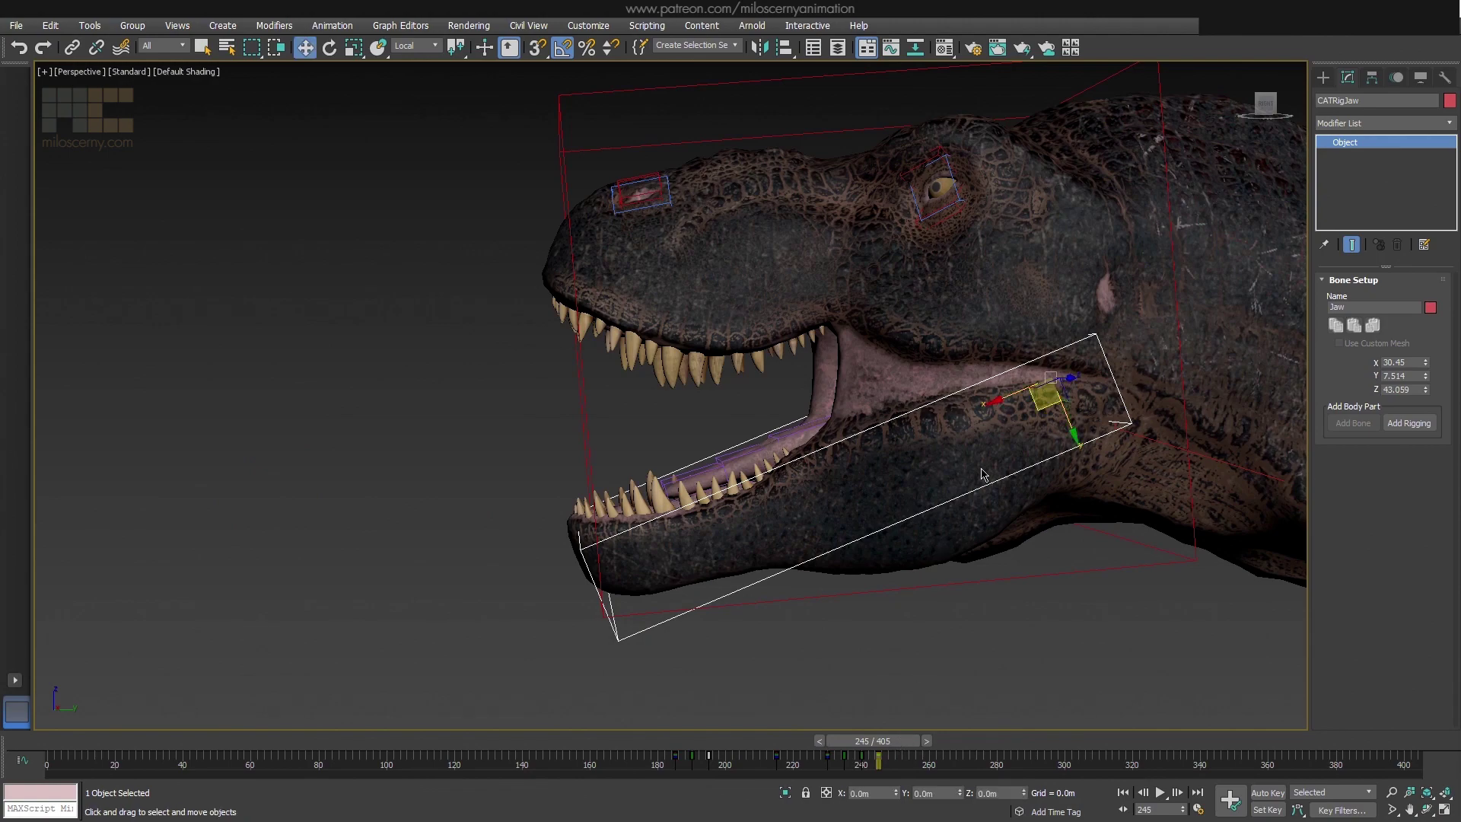
- Select the left eye bone and view it up close to examine its placement around the eyeball
middle_click_drag(981, 473, 889, 326)
left_click(889, 325)
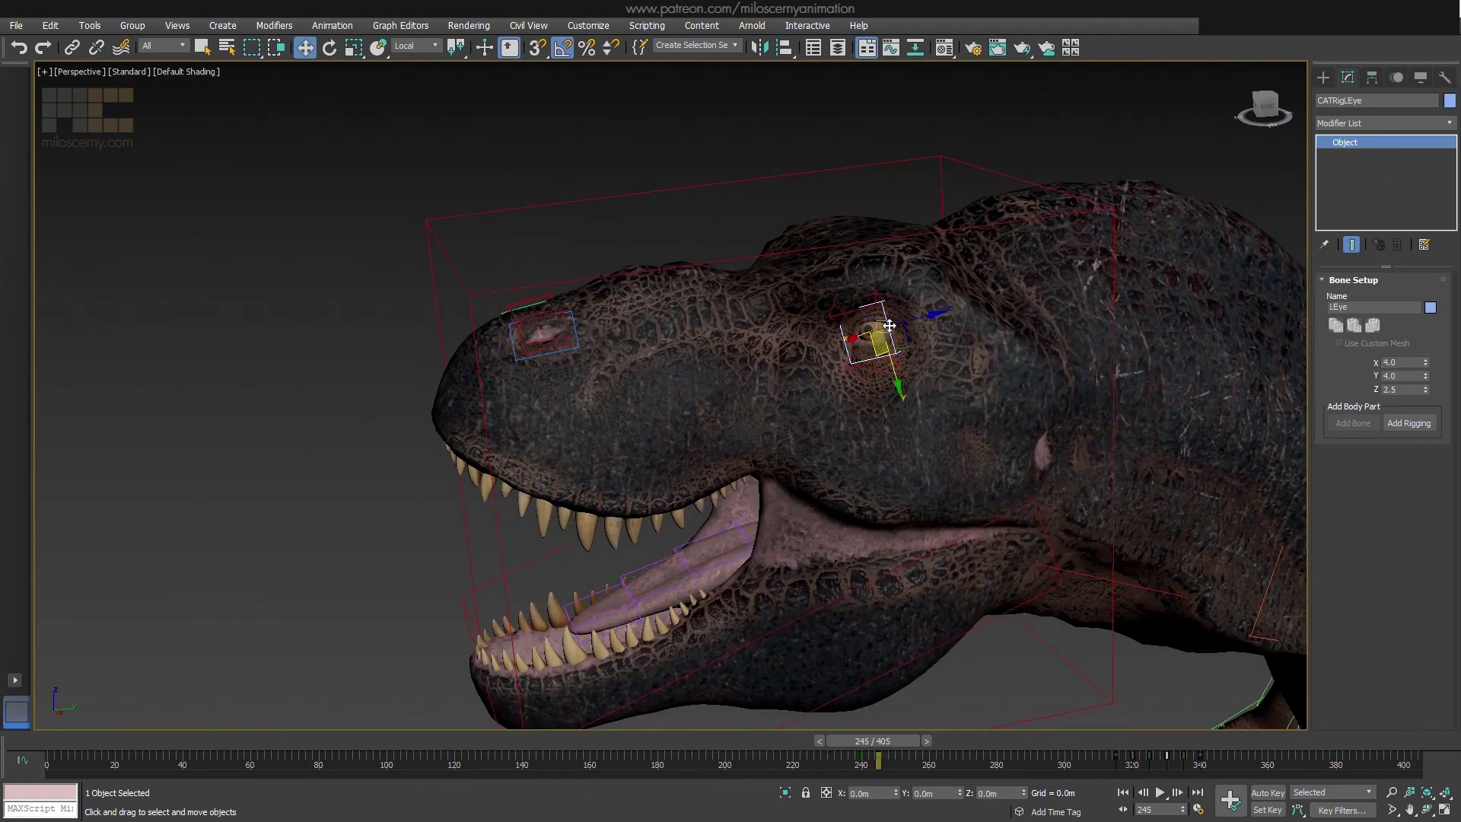
key("z")
scroll(900, 346, "down", 4)
scroll(881, 385, "up", 3)
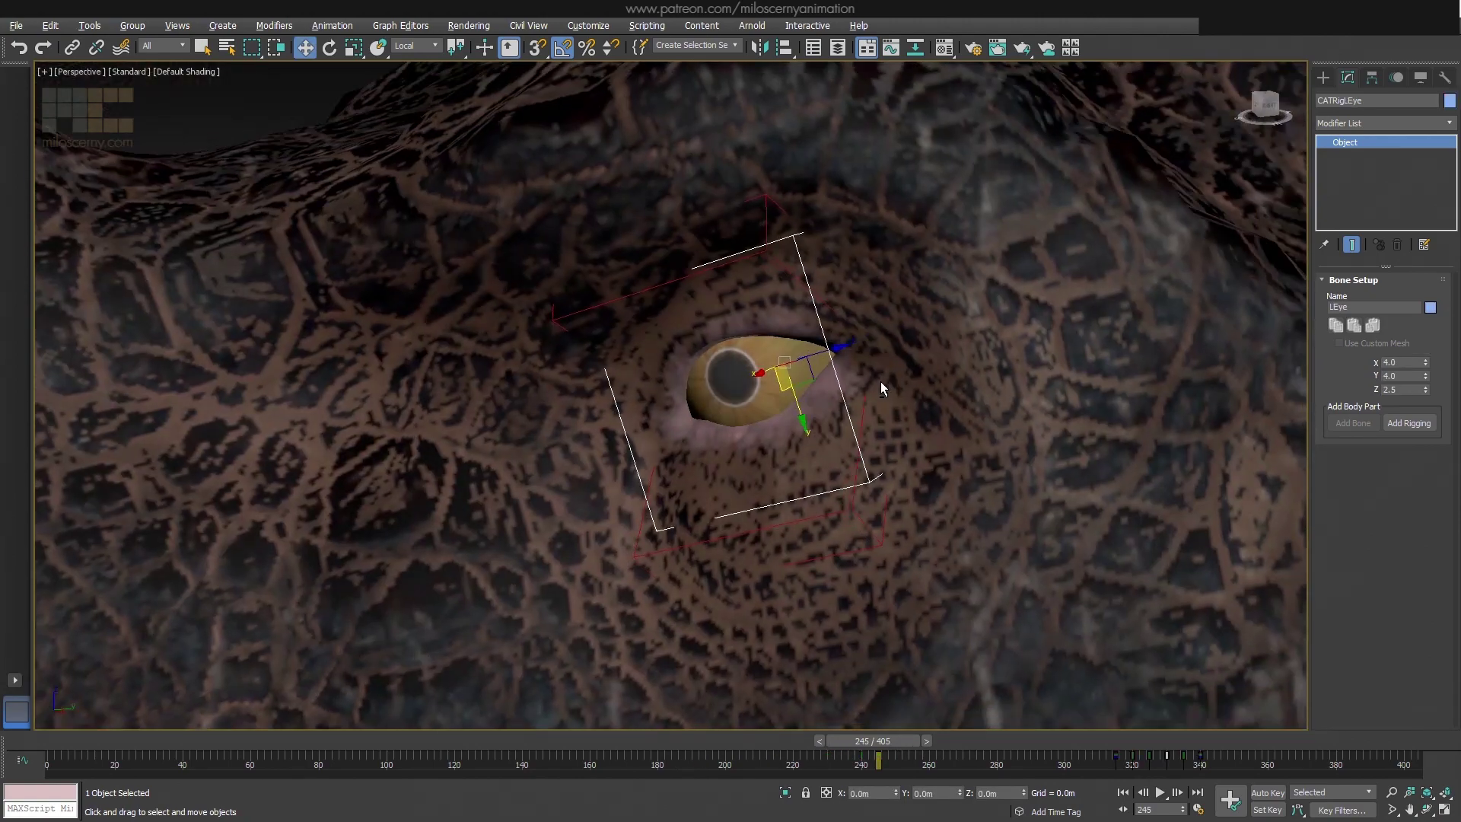
middle_click_drag(872, 514, 899, 482, "alt")
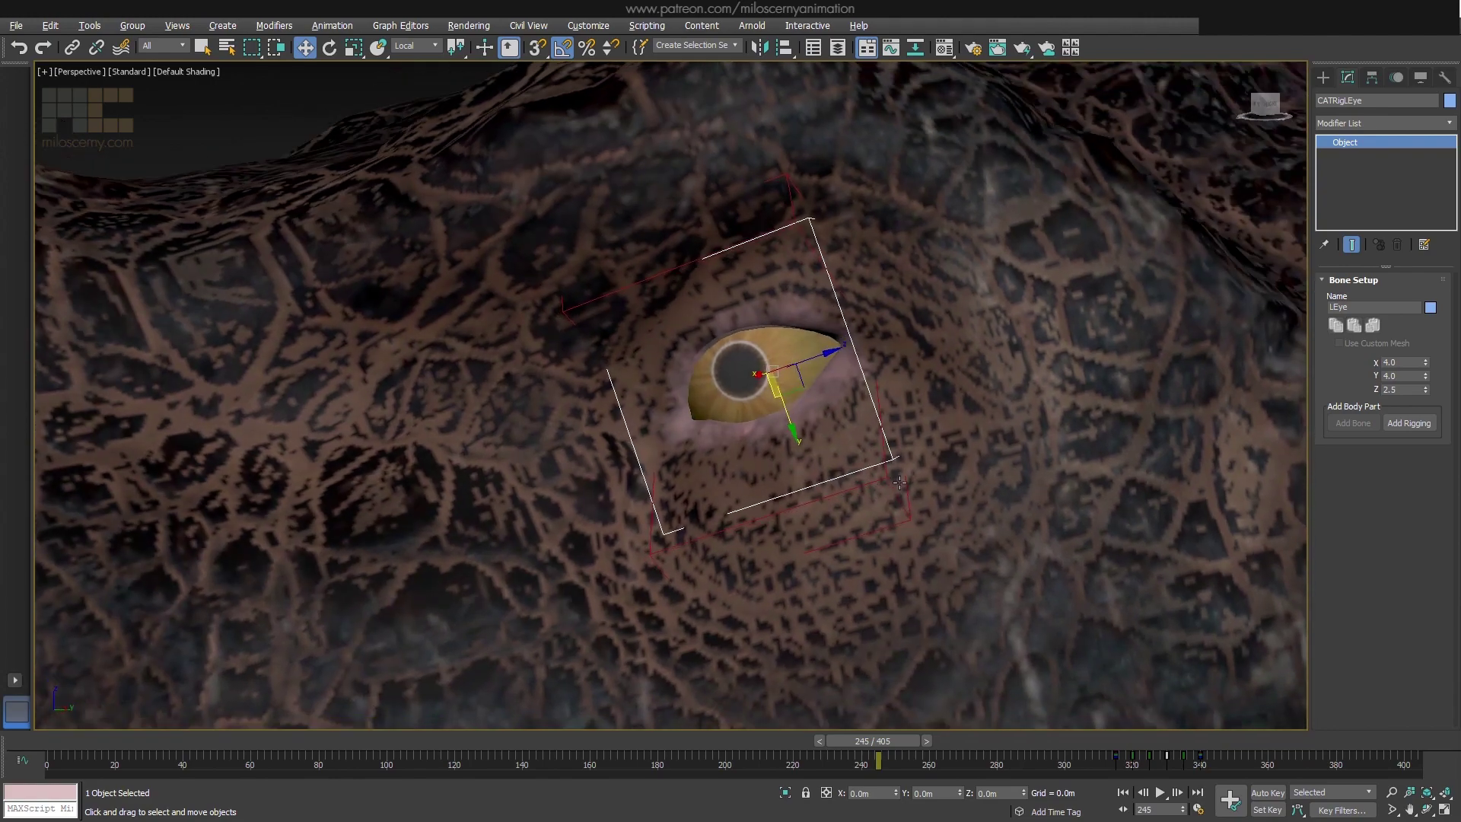
- Scrub from frame 245 to 340 and show edged faces to examine the mesh around the left eye
mouse_move(909, 741)
left_mouse_down()
mouse_move(1175, 764)
mouse_move(1149, 757)
mouse_move(1208, 740)
left_mouse_up()
key("F4")
key("w")
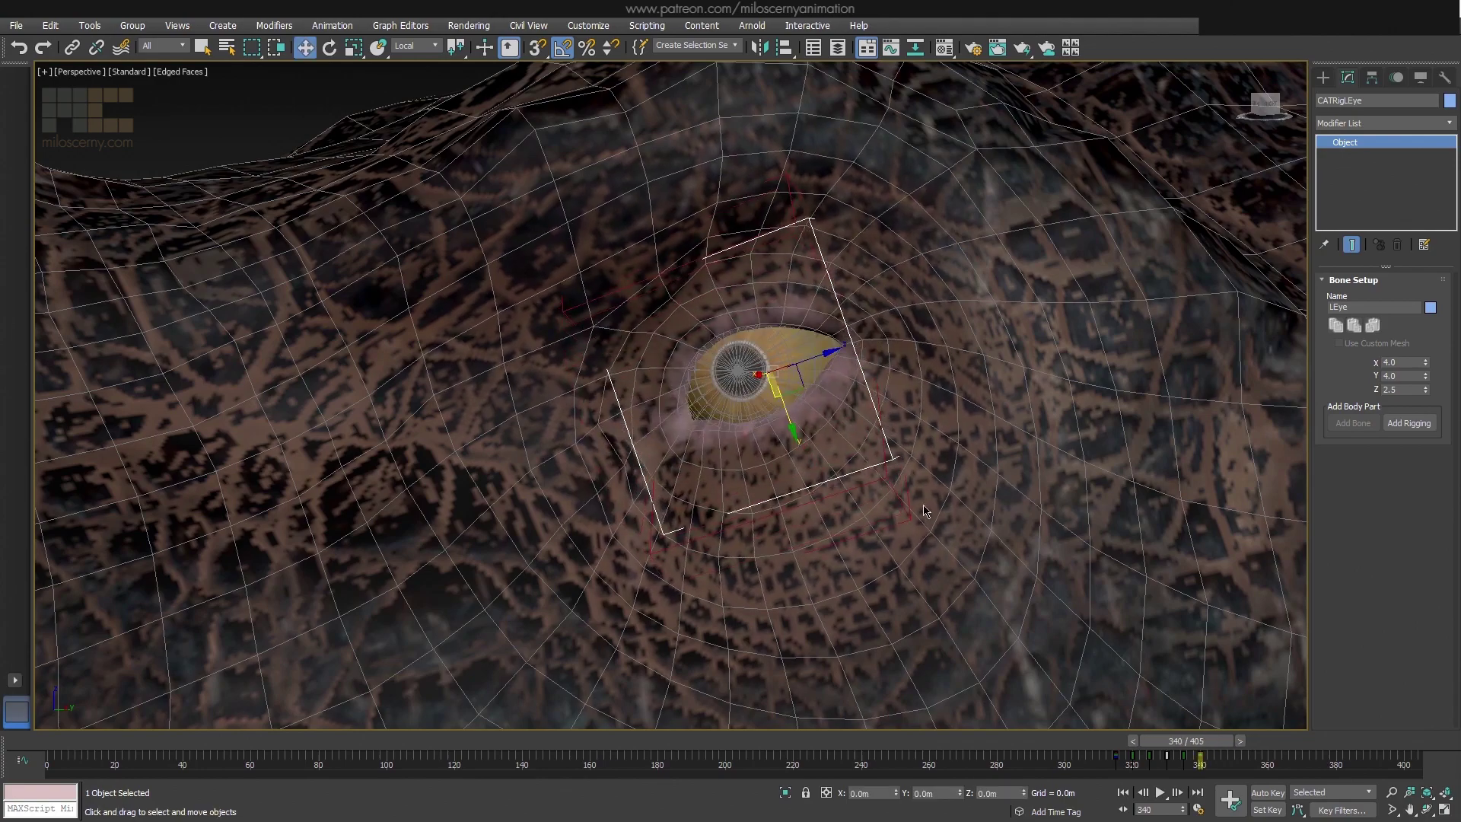
- Select the left lower eyelid bone and switch to wireframe to examine its pivot in relation to the eyeball
left_click(893, 482)
left_click(835, 472)
key("e")
left_click_drag(778, 414, 779, 409)
scroll(875, 410, "down", 10)
key("F3")
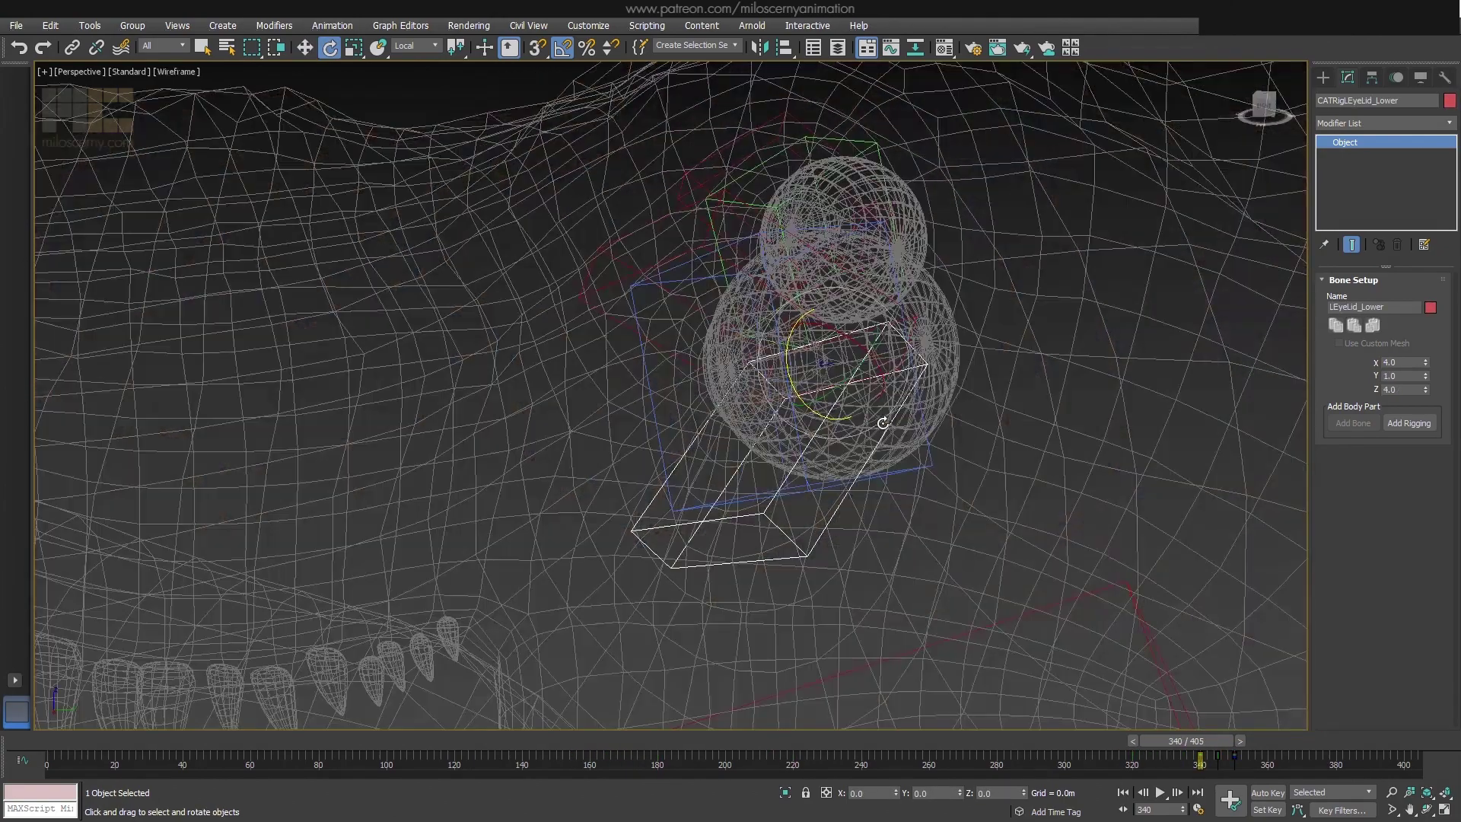
- Examine the left eye bone's pivot in wireframe from several angles, then restore shading with the upper eyelid bone selected
left_click(885, 245)
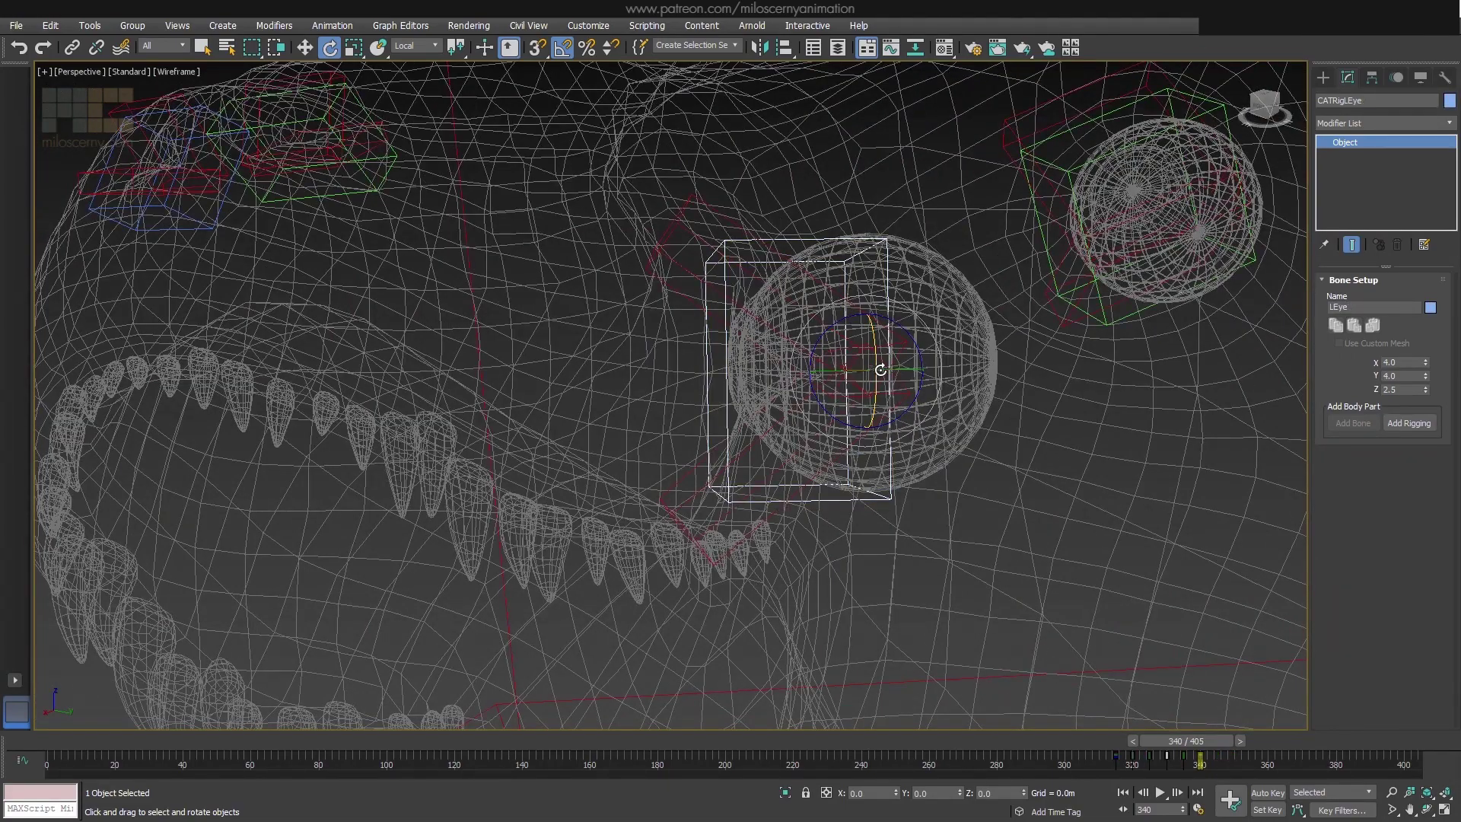
key("w")
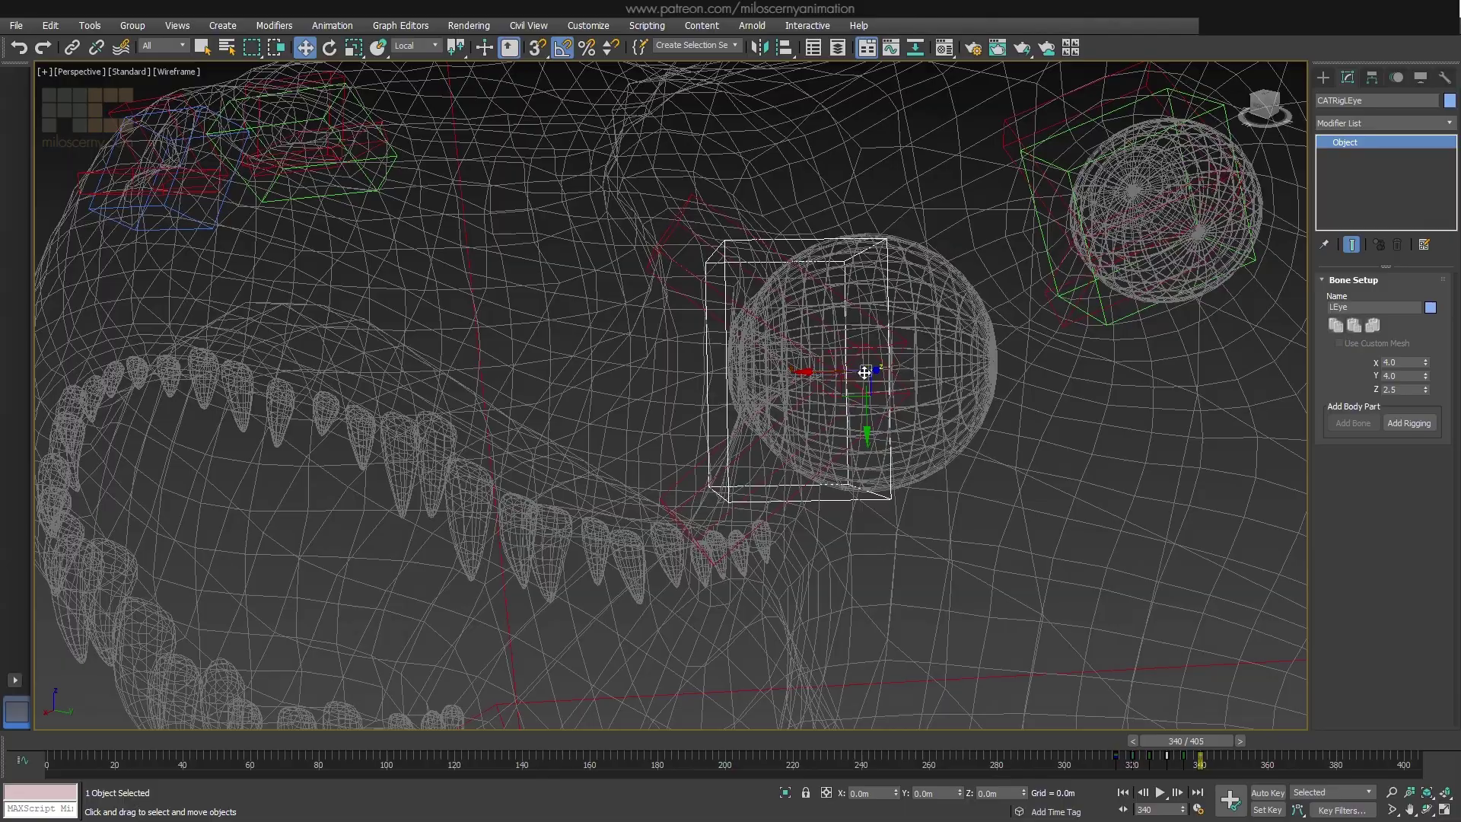
mouse_move(865, 371)
middle_mouse_down("alt")
mouse_move(860, 408)
mouse_move(809, 434)
mouse_move(815, 447)
mouse_move(871, 419)
mouse_move(893, 373)
middle_mouse_up("alt")
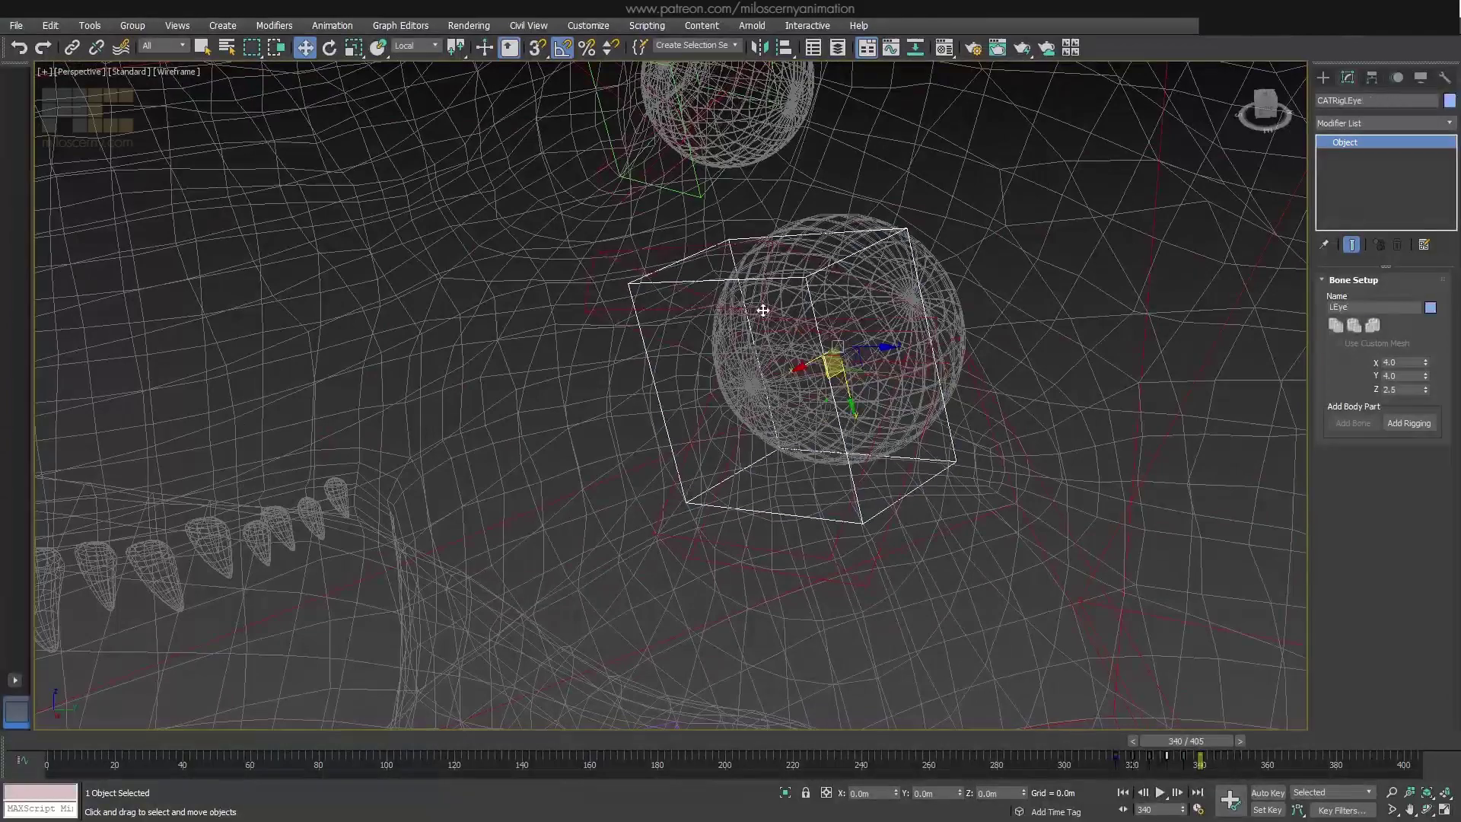
middle_click_drag(837, 365, 806, 381, "alt")
key("F3")
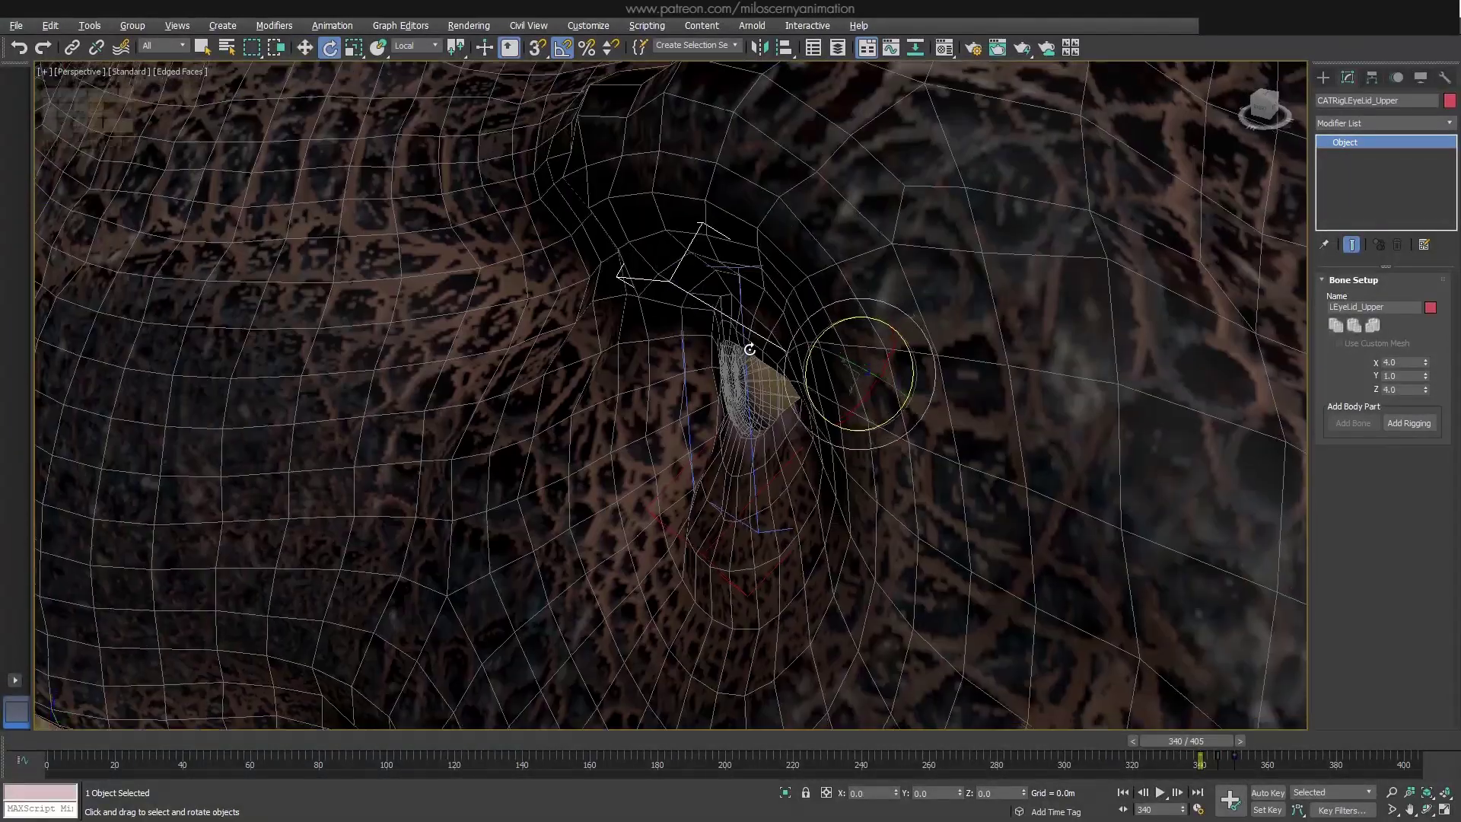
- Select the left nostril bone and its upper nostril bone to examine their placement and pivots
scroll(765, 358, "down", 5)
left_click(639, 332)
scroll(723, 342, "up", 15)
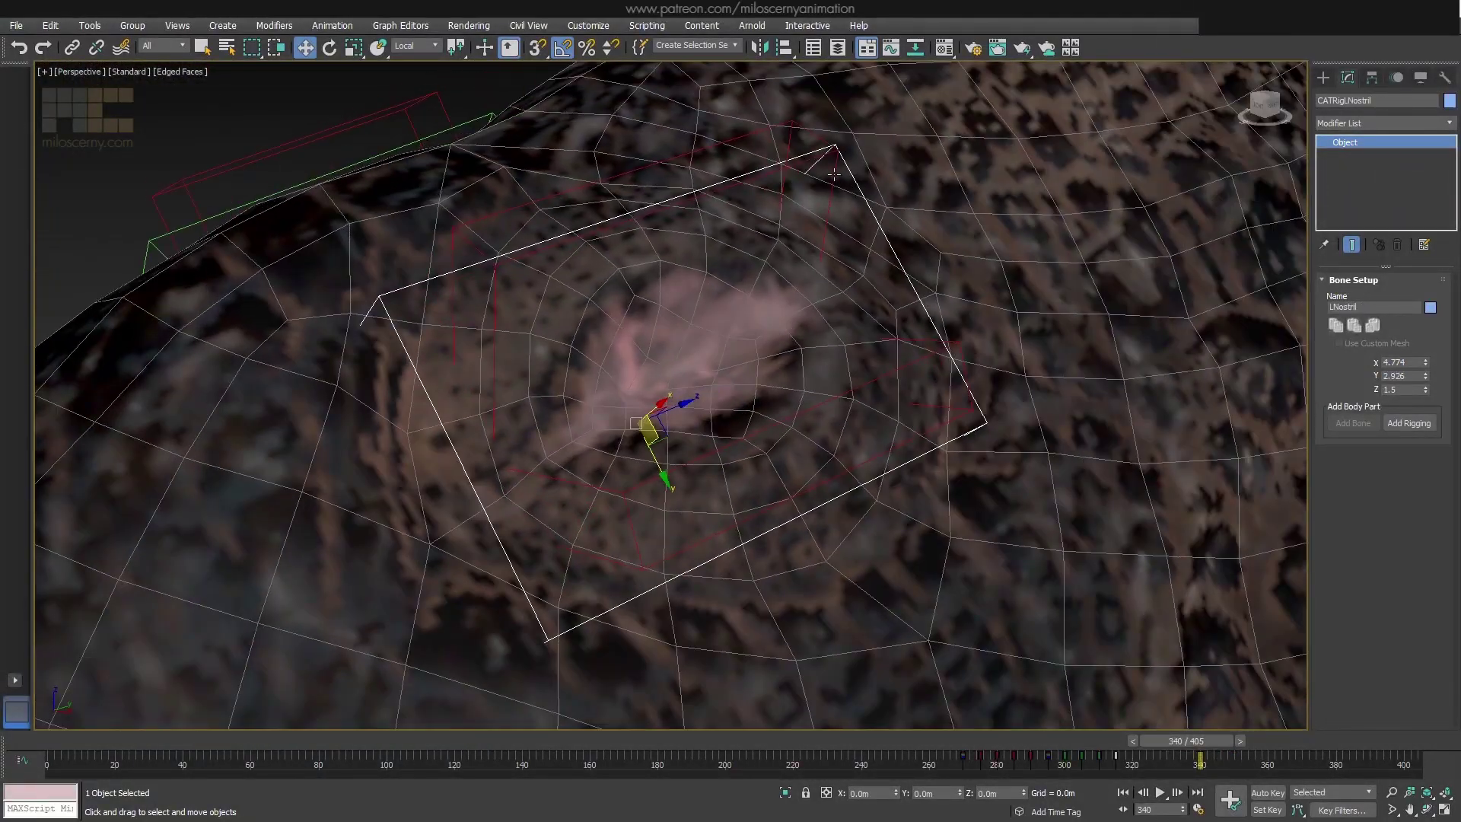
left_click(773, 332)
key("e")
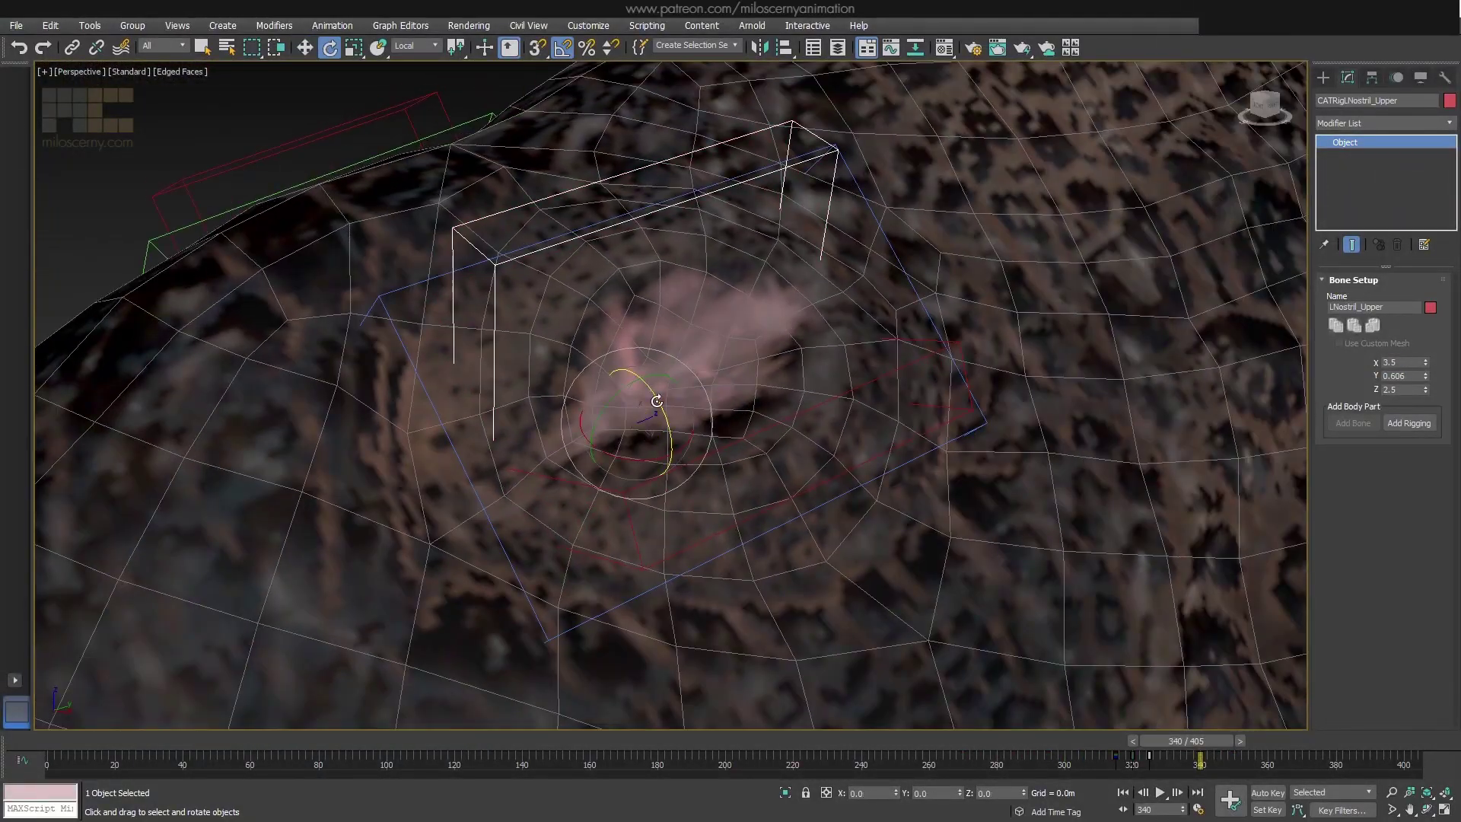
- Select the left lower nostril bone, scrub from frame 340 to 314 to examine the nostril, and clear the selection
middle_click_drag(769, 395, 762, 450, "alt")
left_click(763, 456)
key("q")
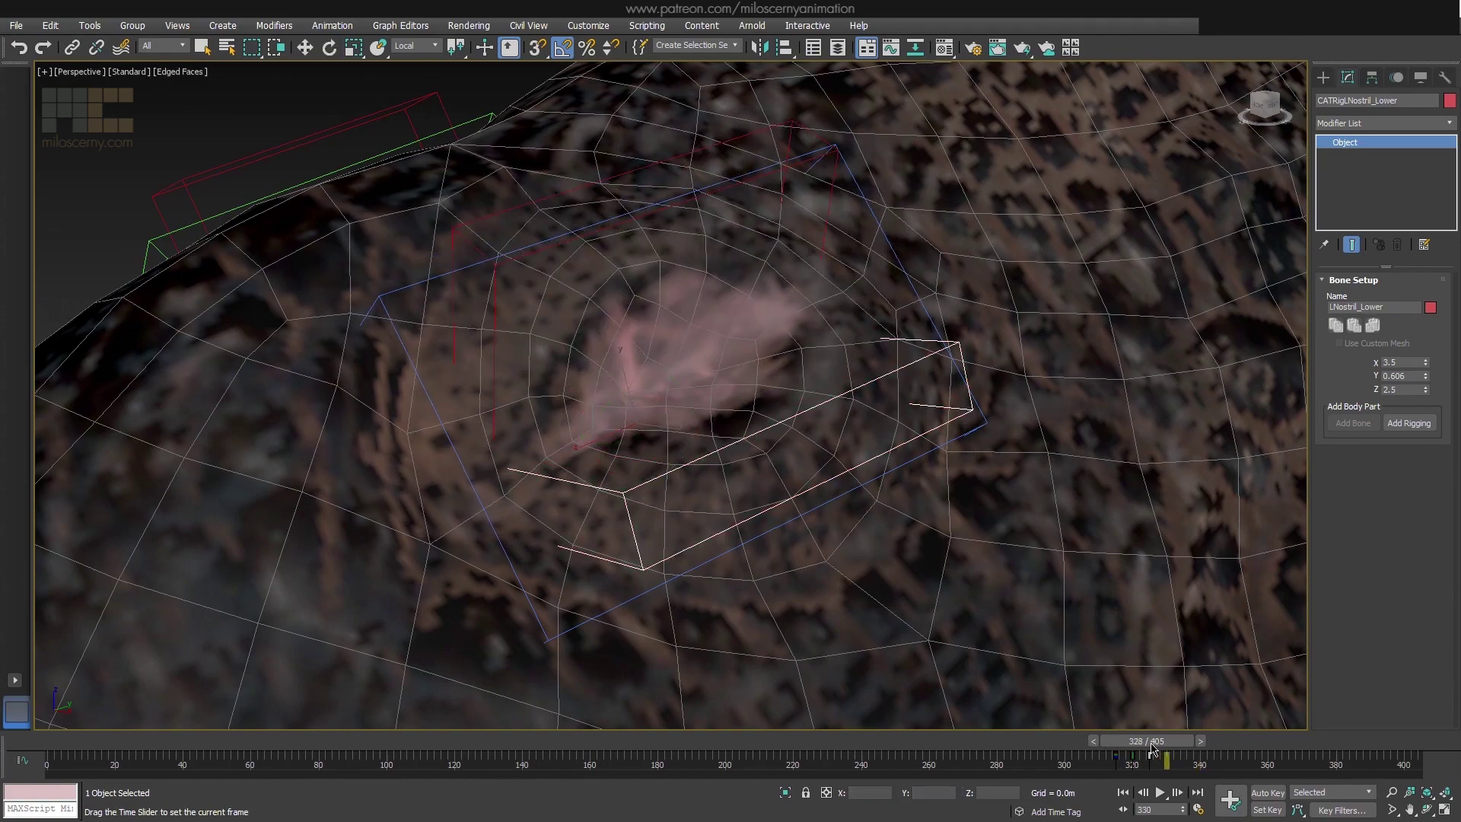
left_click_drag(1183, 740, 1113, 749)
scroll(723, 457, "down", 15)
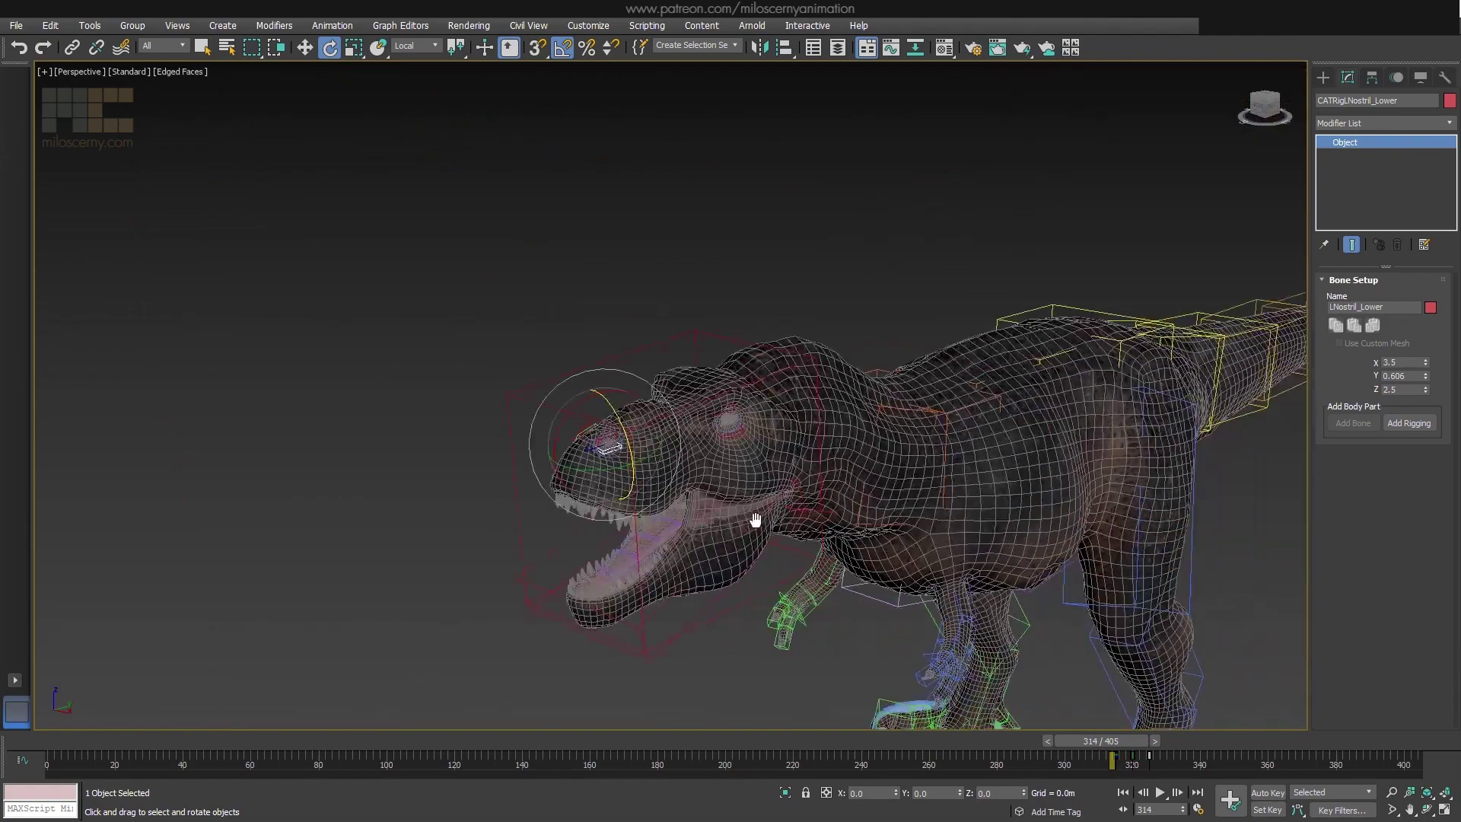
key("e")
left_click(304, 340)
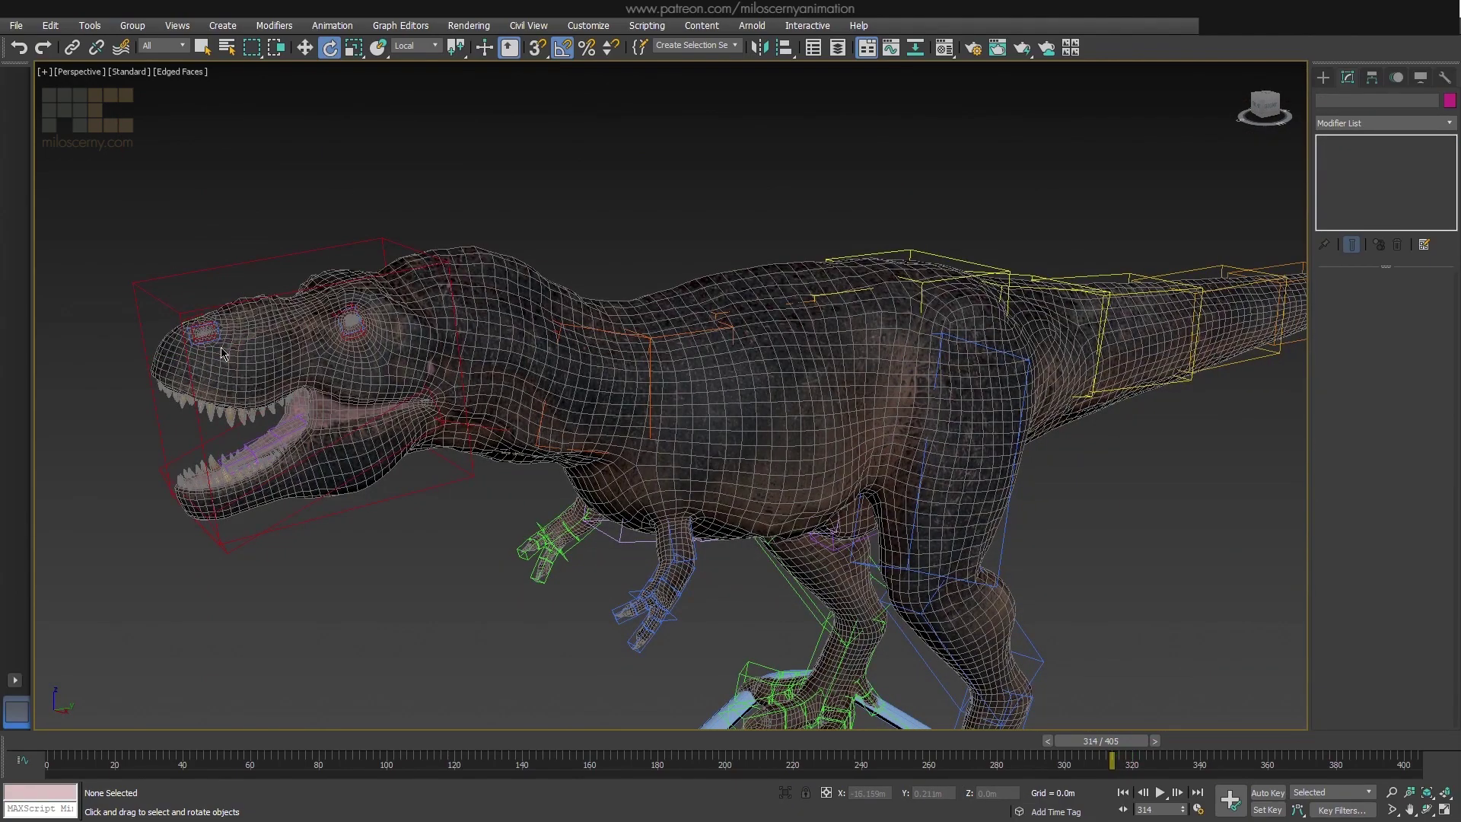
- Switch to wireframe and select the PelvisAd2 and PelvisAd1 bones in turn to examine their placement under the pelvis
scroll(685, 554, "up", 8)
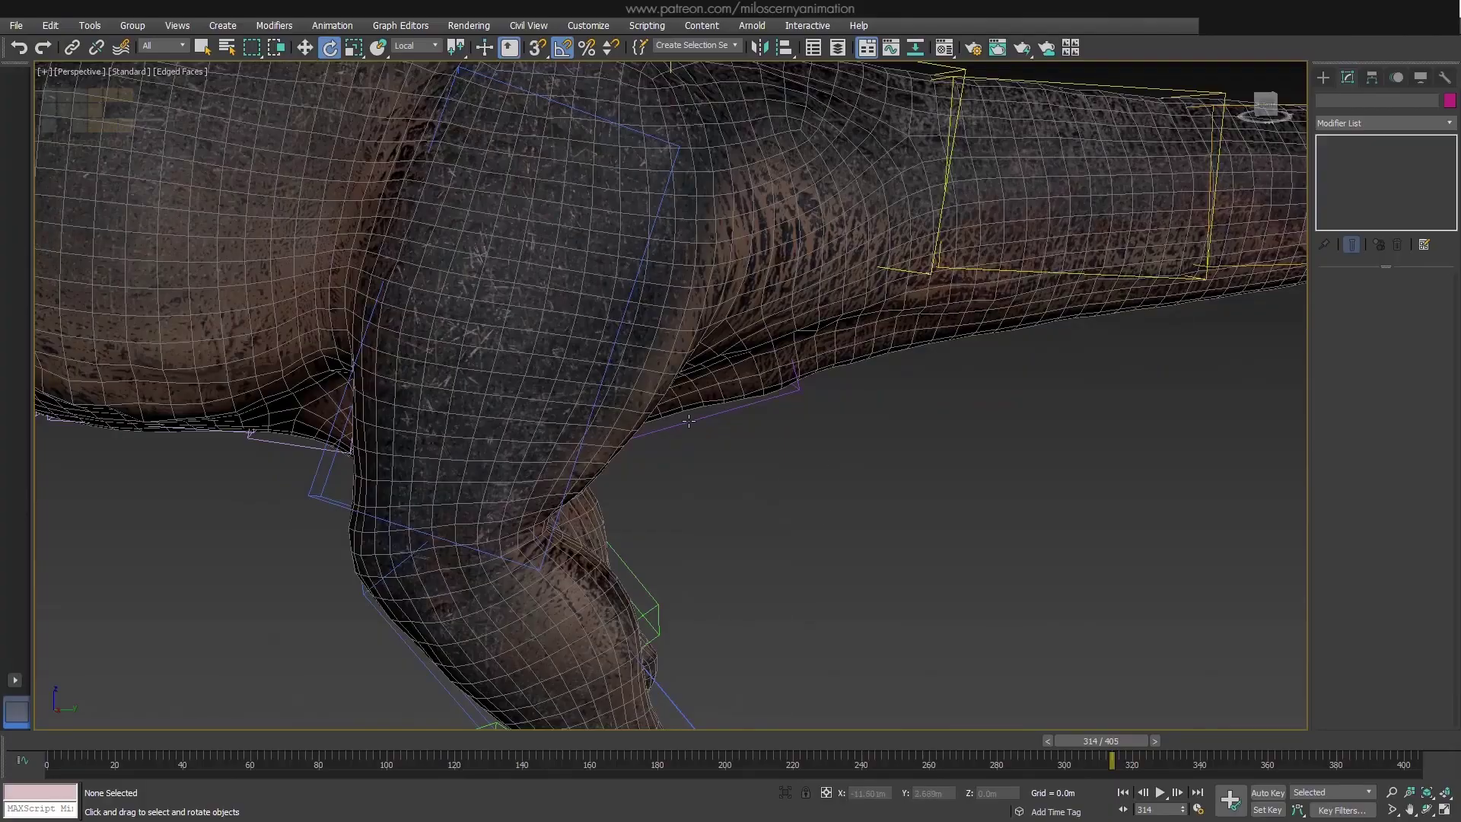
middle_click_drag(688, 421, 877, 499)
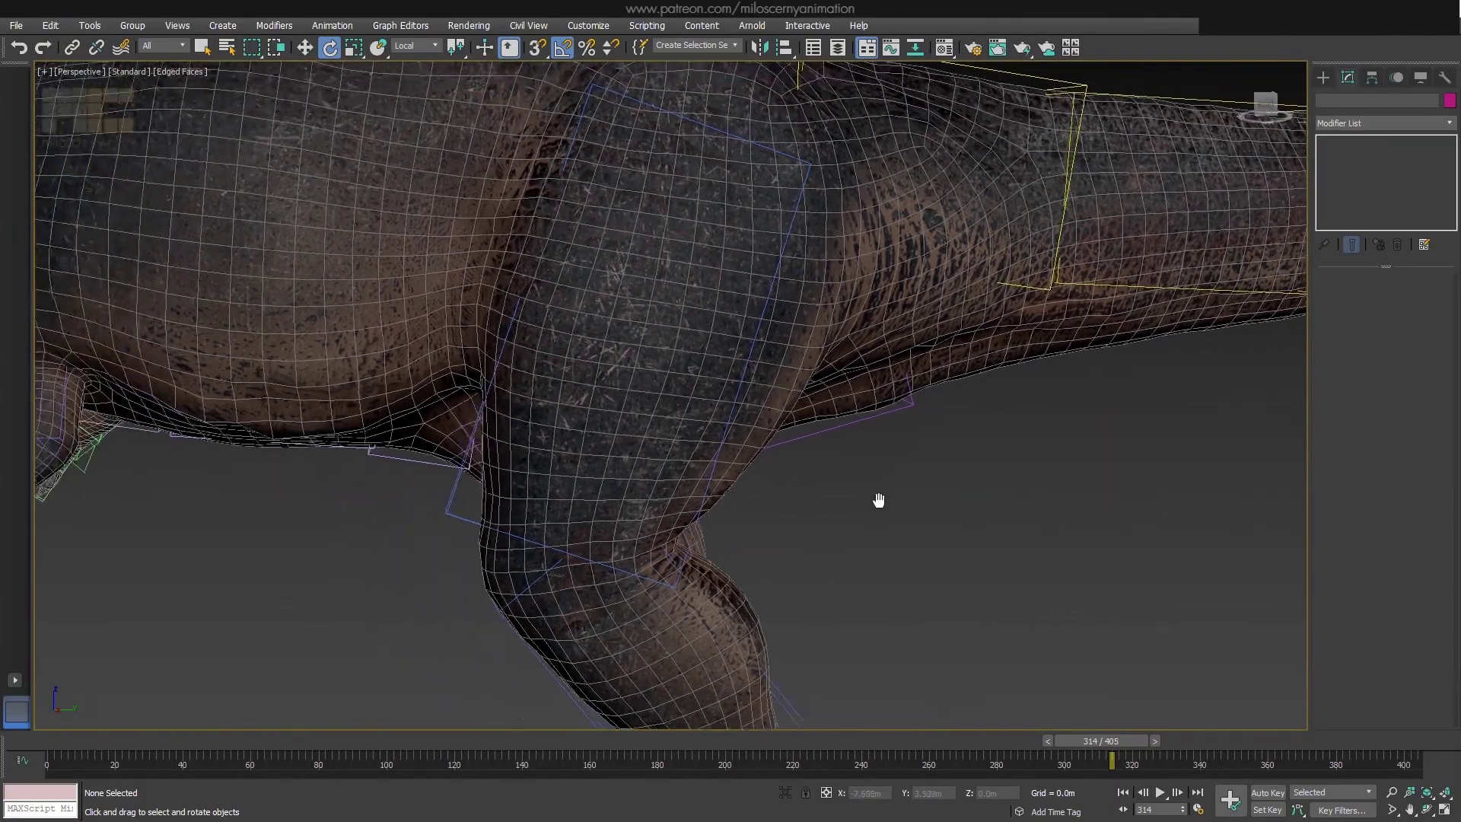
key("F3")
scroll(886, 506, "down", 3)
left_click(840, 434)
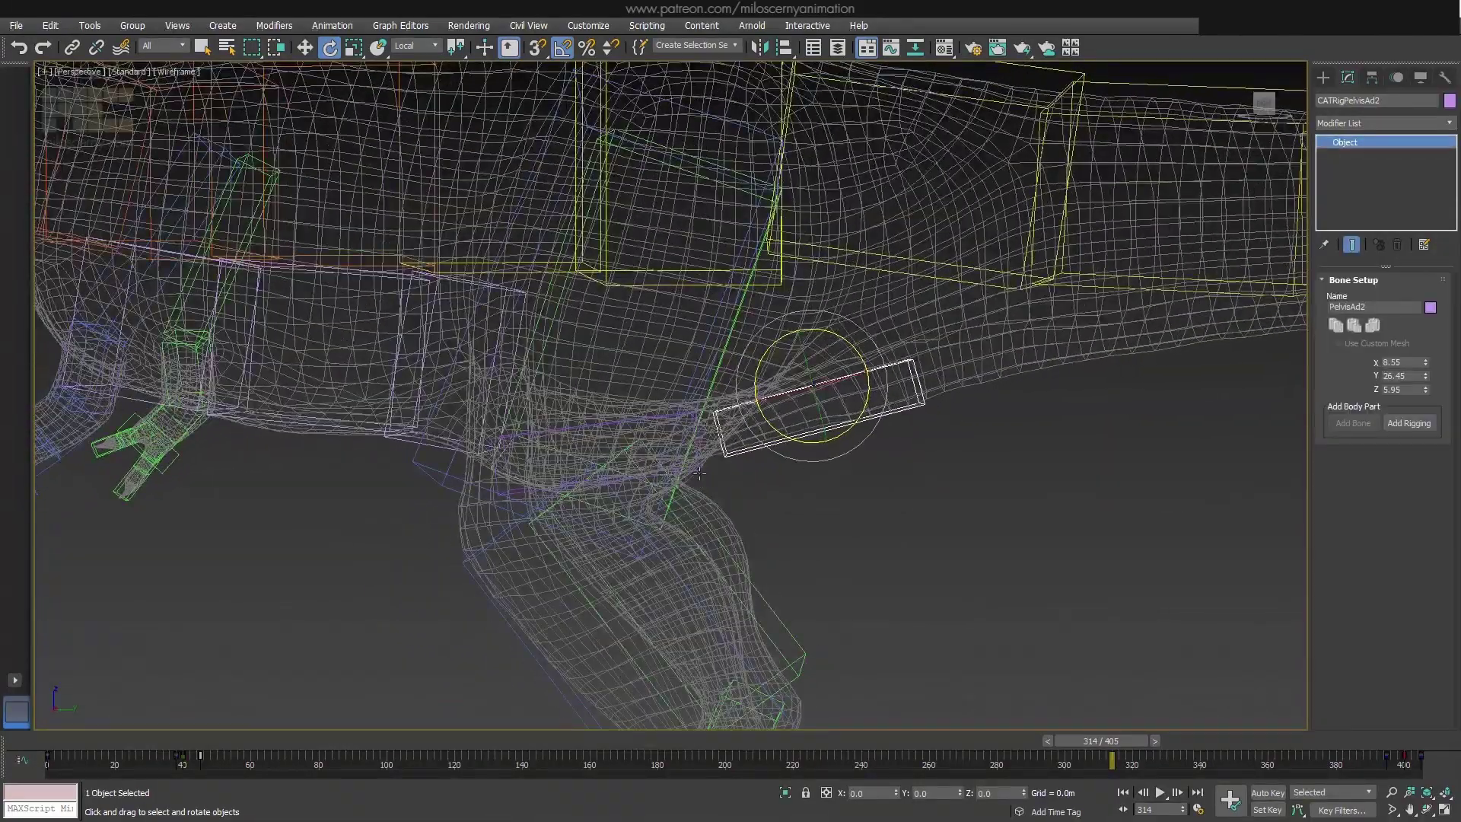
left_click(667, 471)
scroll(749, 488, "up", 3)
key("w")
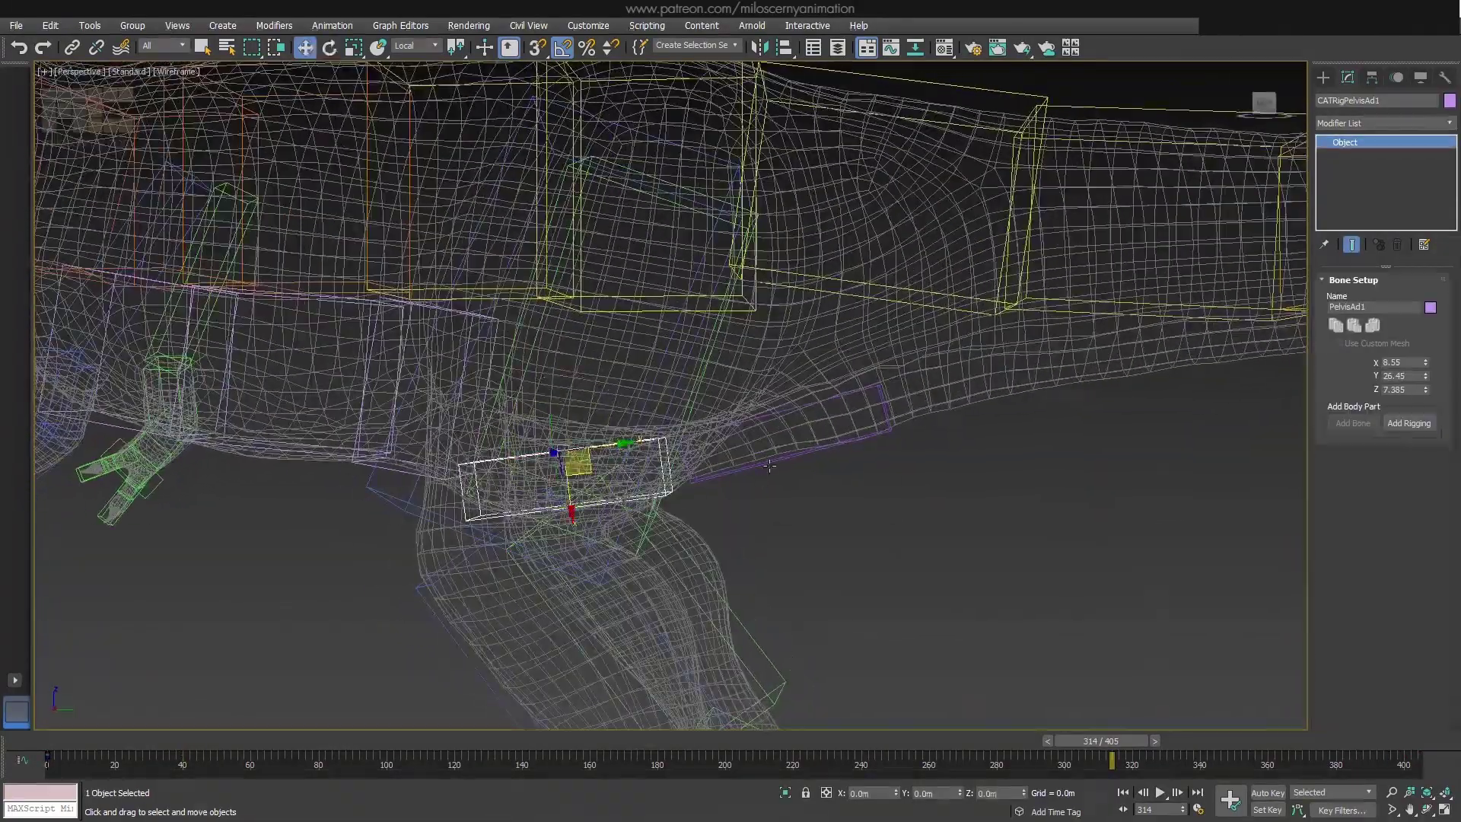
- Reselect PelvisAd2 and restore the shaded view to examine how it fits the mesh under the tail base
left_click(776, 461)
key("F3")
middle_click_drag(880, 506, 821, 505)
scroll(818, 418, "down", 2)
scroll(773, 223, "down", 4)
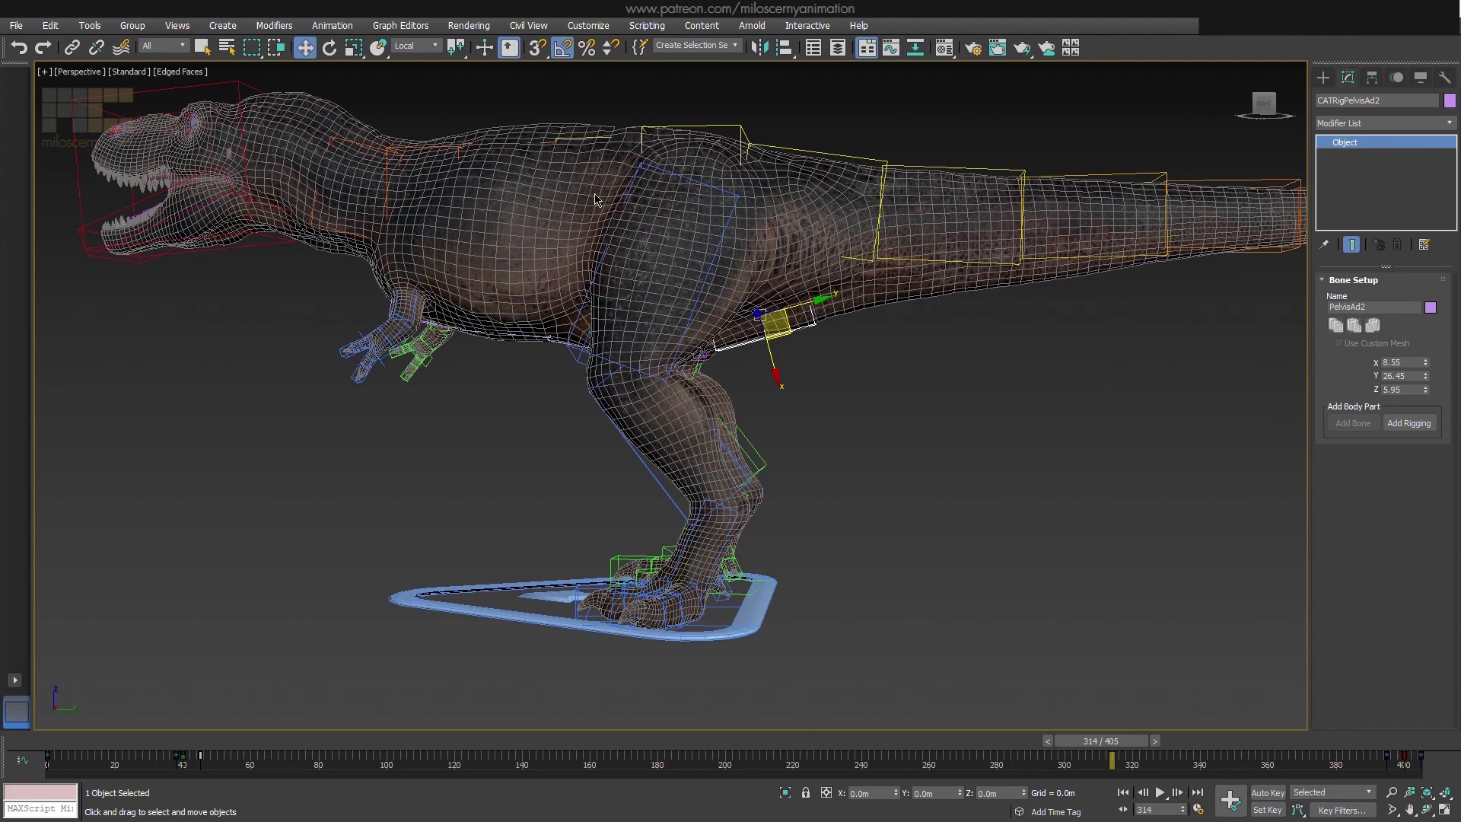
scroll(849, 304, "up", 4)
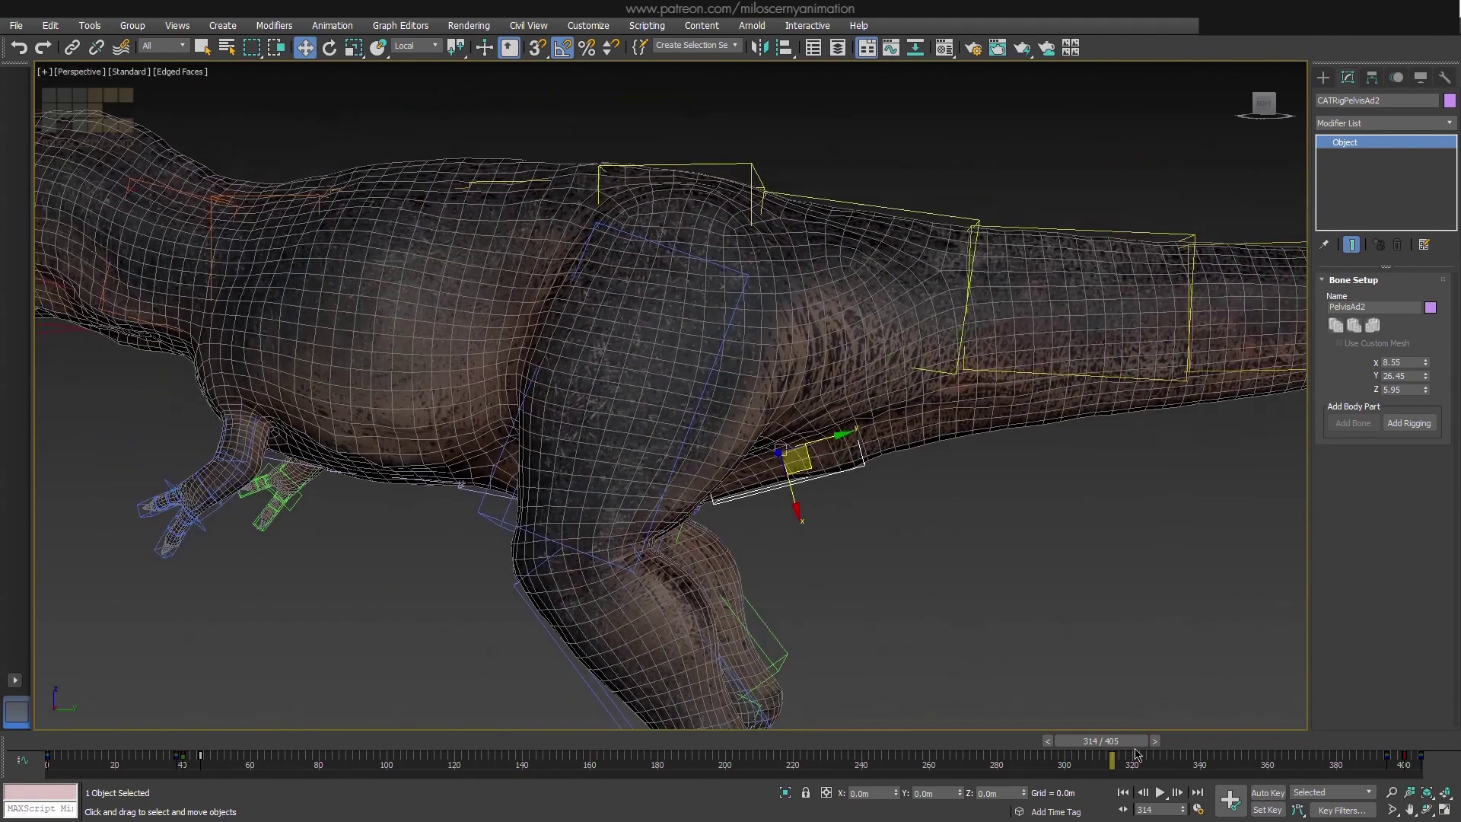
- Scrub forward from frame 314 and try moving the PelvisAd2 bone to test its influence on the mesh
left_click(1133, 751)
left_click_drag(1133, 751, 1325, 767)
key("w")
left_click_drag(795, 468, 796, 413)
right_click(795, 413)
- Select the PelvisAd1 bone and scrub back to frame 360 to examine the lower belly's deformation
middle_click_drag(784, 472, 730, 484, "alt")
left_click(722, 519)
left_click_drag(1311, 752, 1267, 753)
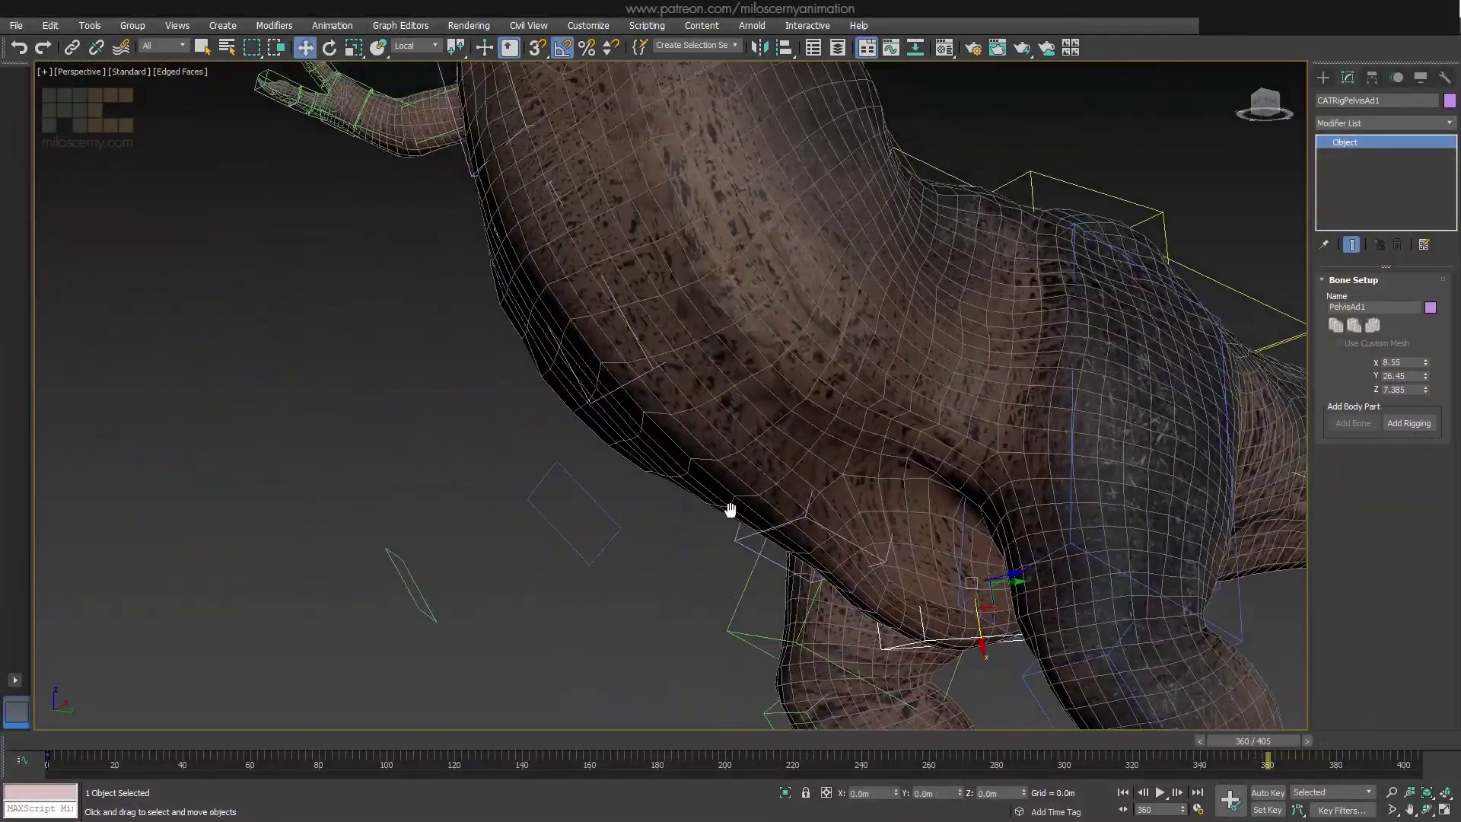
- Select the ChestAd bone and scrub from frame 360 to 355 to examine its pivot and the chest deformation
middle_click_drag(730, 512, 746, 556, "alt")
middle_click_drag(597, 329, 746, 534)
left_click(719, 536)
key("e")
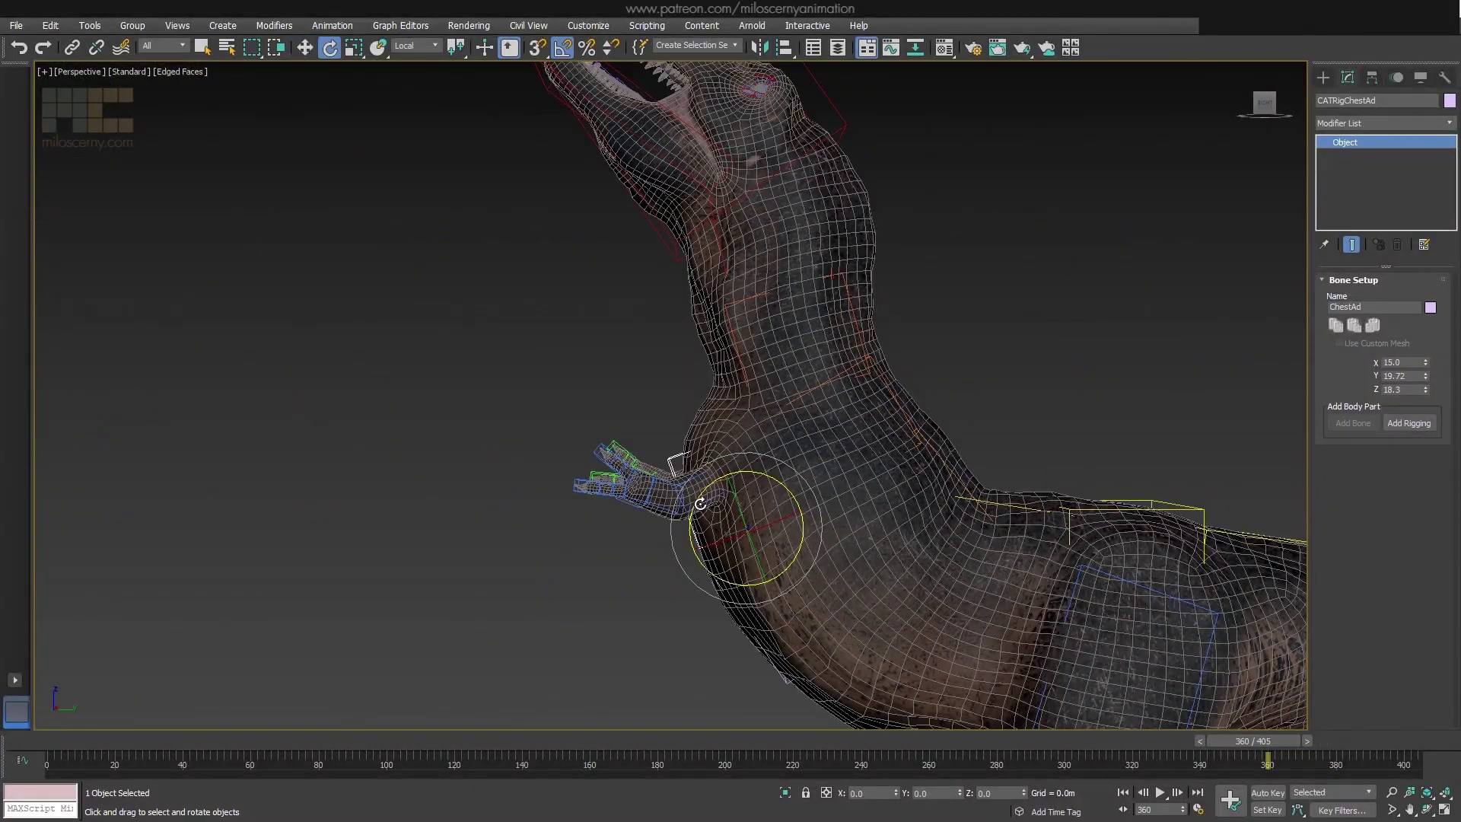
left_click_drag(697, 506, 723, 520)
key("w")
mouse_move(1252, 741)
left_mouse_down()
mouse_move(1218, 744)
mouse_move(1251, 744)
left_mouse_up()
- Select the Spine2Ad bone and advance from frame 355 to 357 to examine its effect on the belly
scroll(831, 523, "up", 2)
left_click(938, 335)
scroll(938, 336, "up", 2)
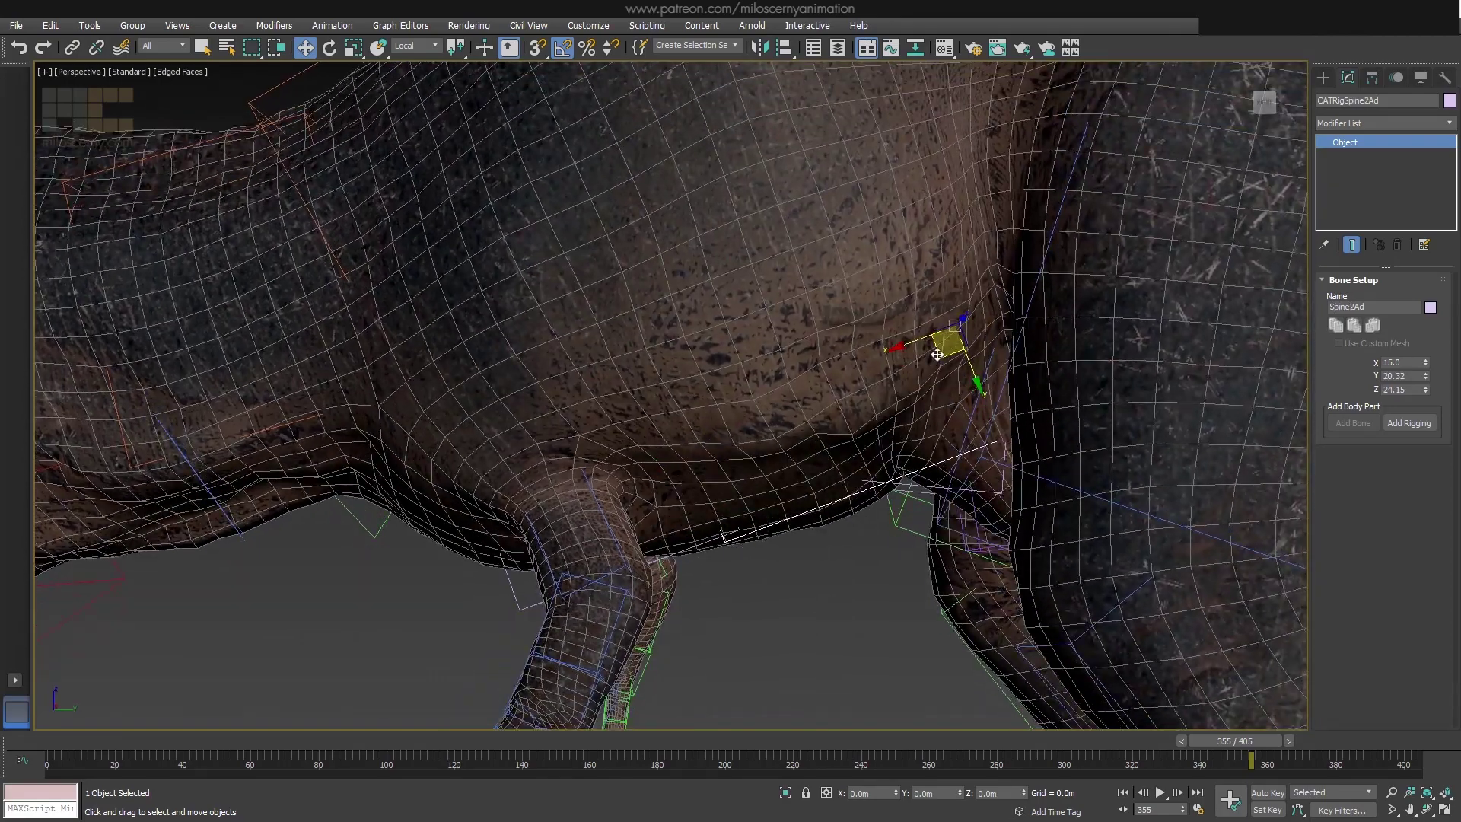
left_click_drag(906, 285, 896, 405)
scroll(896, 404, "down", 5)
key("period")
key("period")
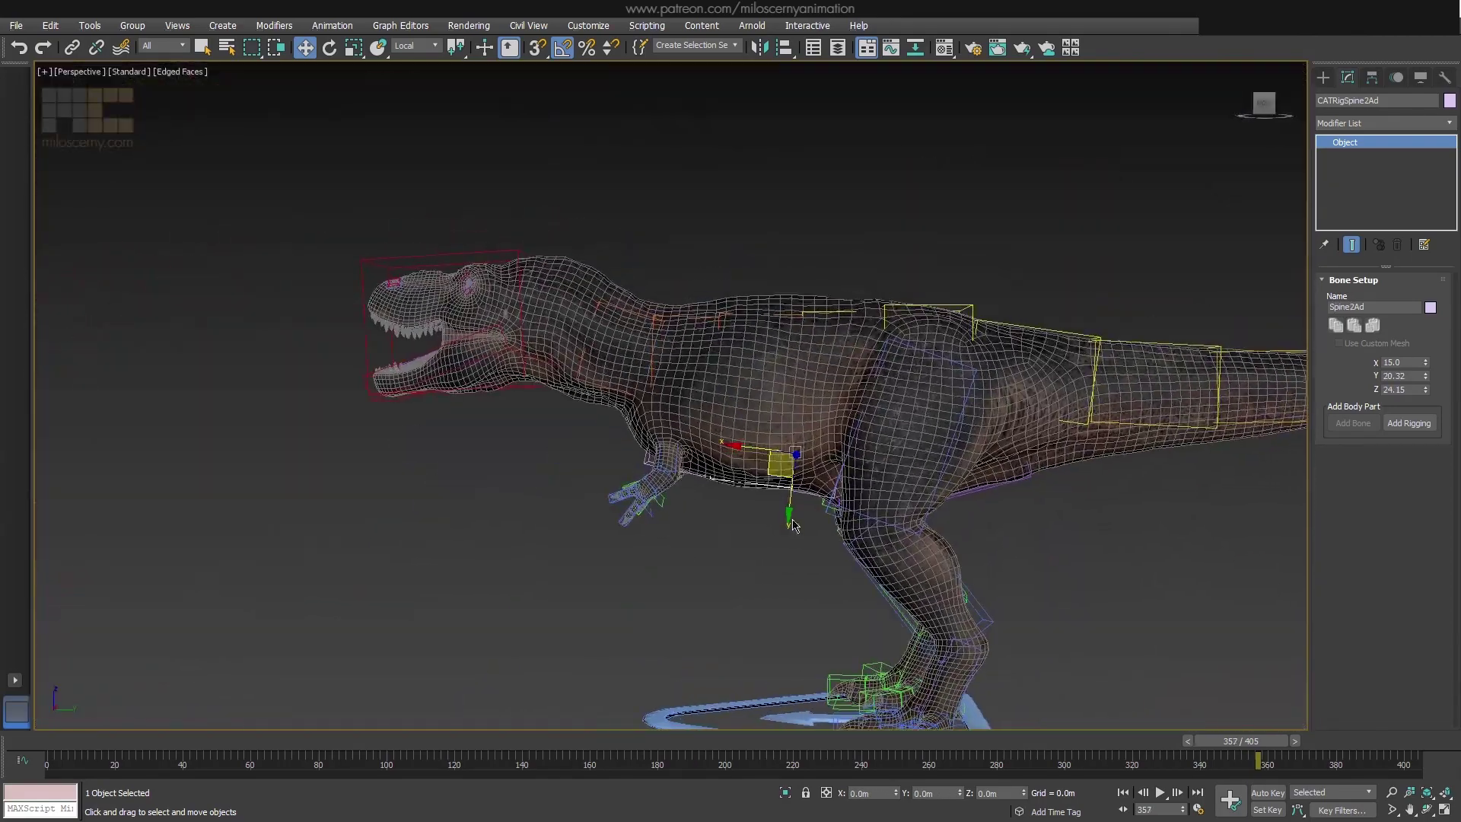
- Examine the Spine1Ad bone in wireframe, then select PelvisAd2 and PelvisAd1 together
scroll(799, 502, "up", 2)
left_click(804, 478)
key("F3")
middle_click_drag(863, 470, 819, 485)
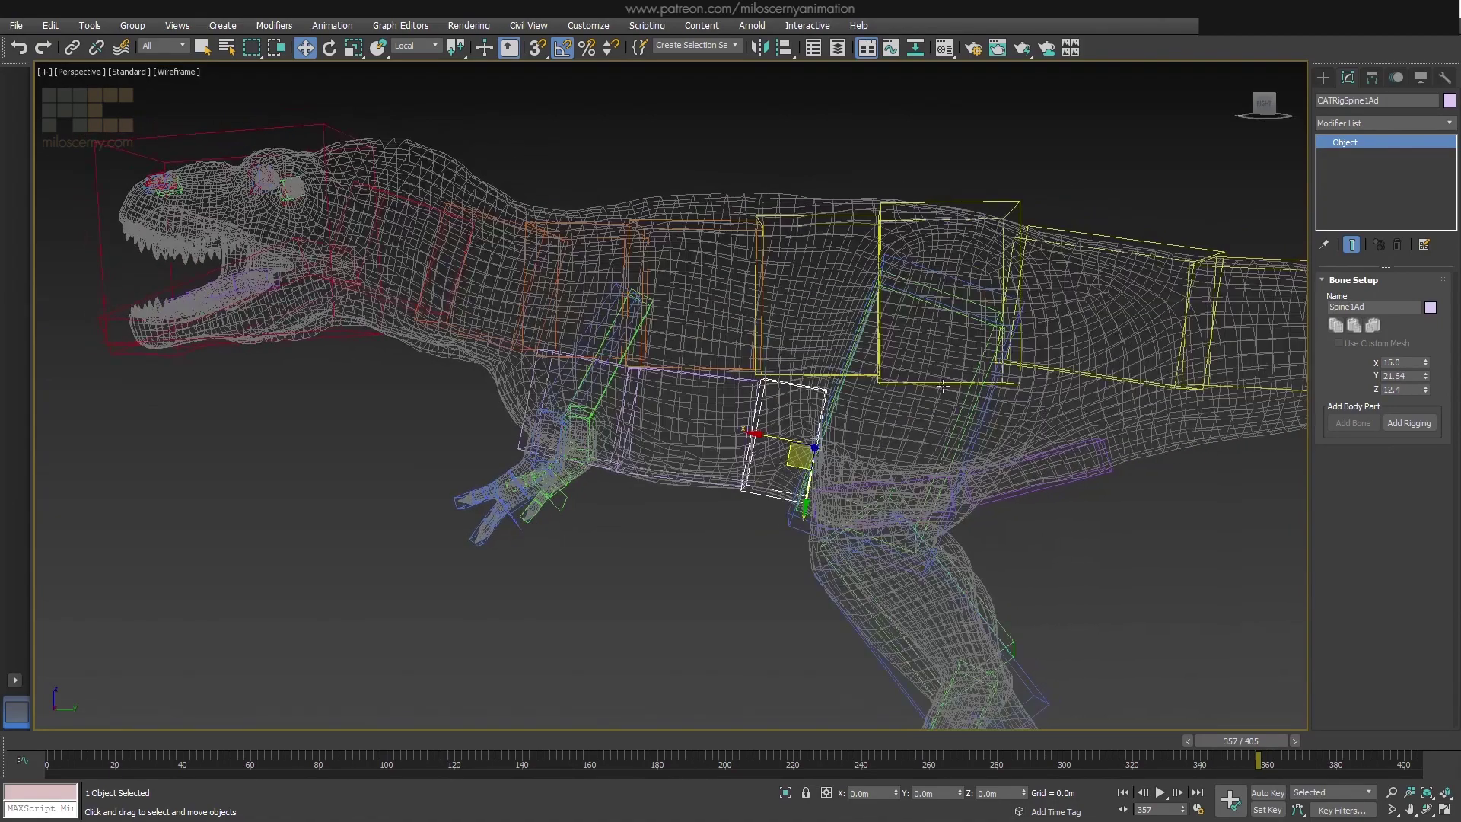
left_click(1063, 487)
scroll(991, 526, "up", 2)
left_click(945, 475, "ctrl")
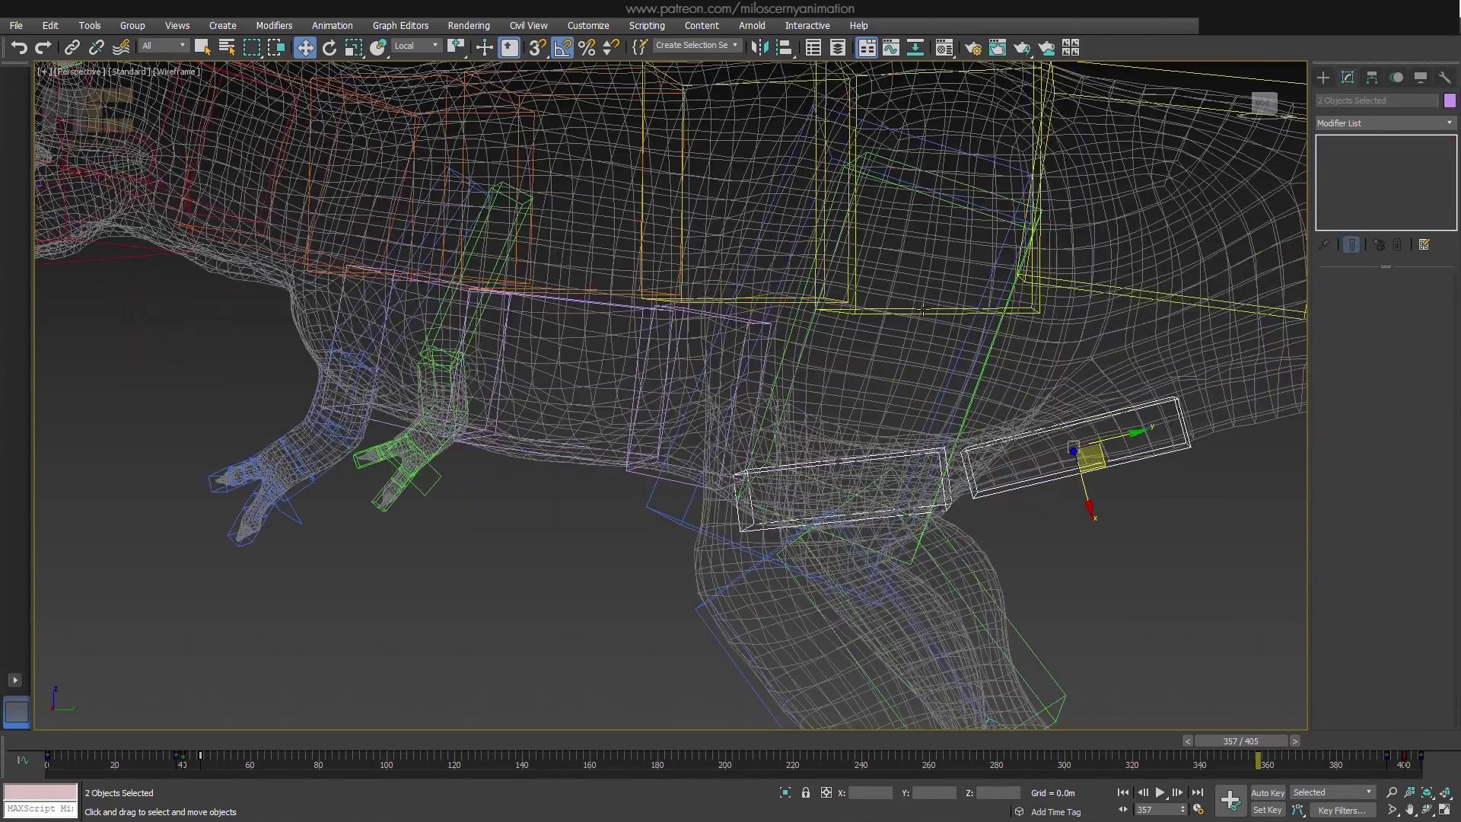
- Select the pelvis, both spine bones and the chest in turn to examine which bones the additional ones hang from
left_click(924, 309)
scroll(799, 368, "down", 5)
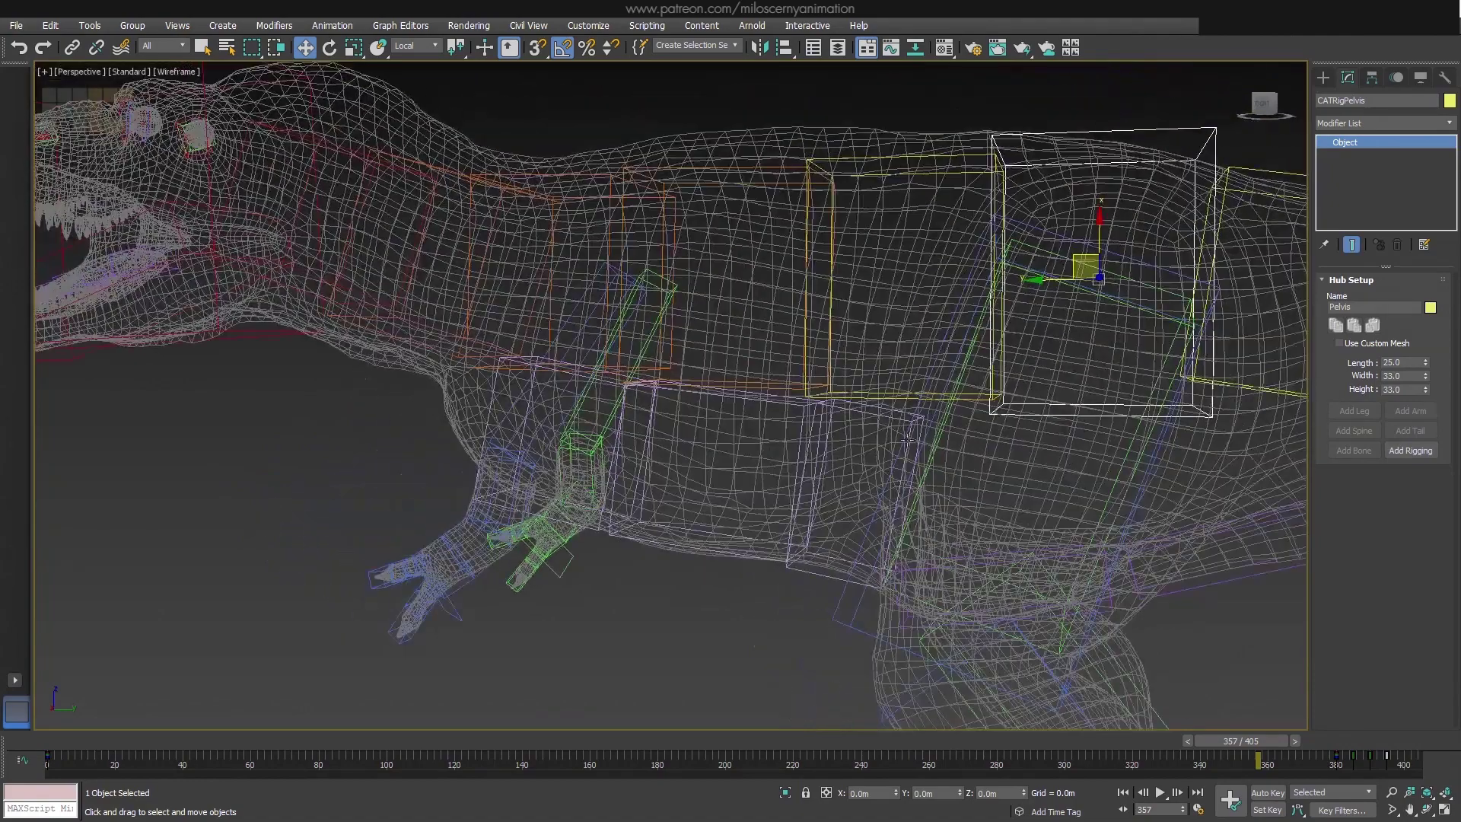
left_click(890, 420)
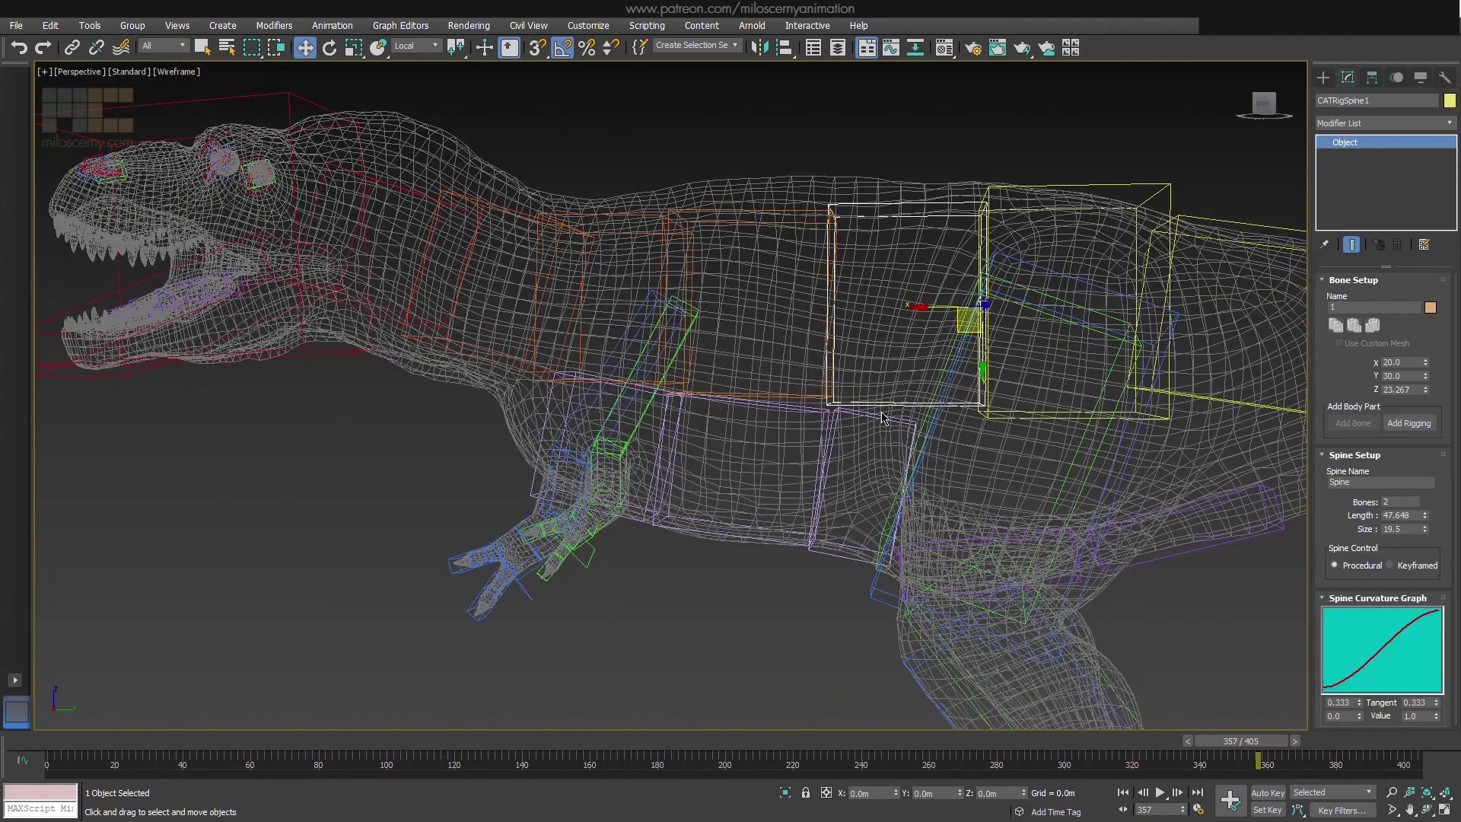
left_click(795, 397)
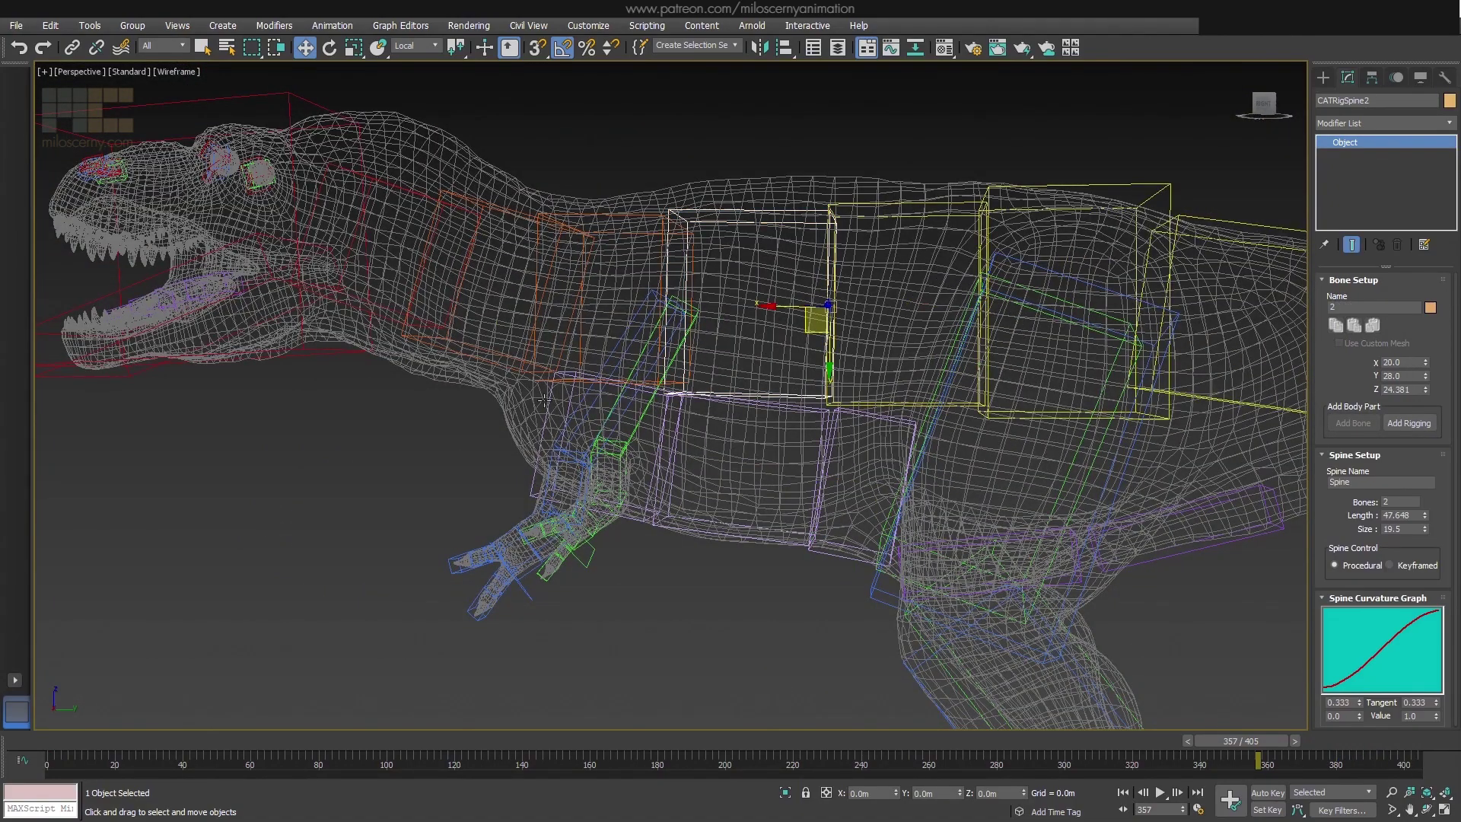
left_click(556, 379)
- Select the Spine2Ad bone and scrub from frame 357 to 359 to examine how the belly bones follow the raised body
left_click(816, 475)
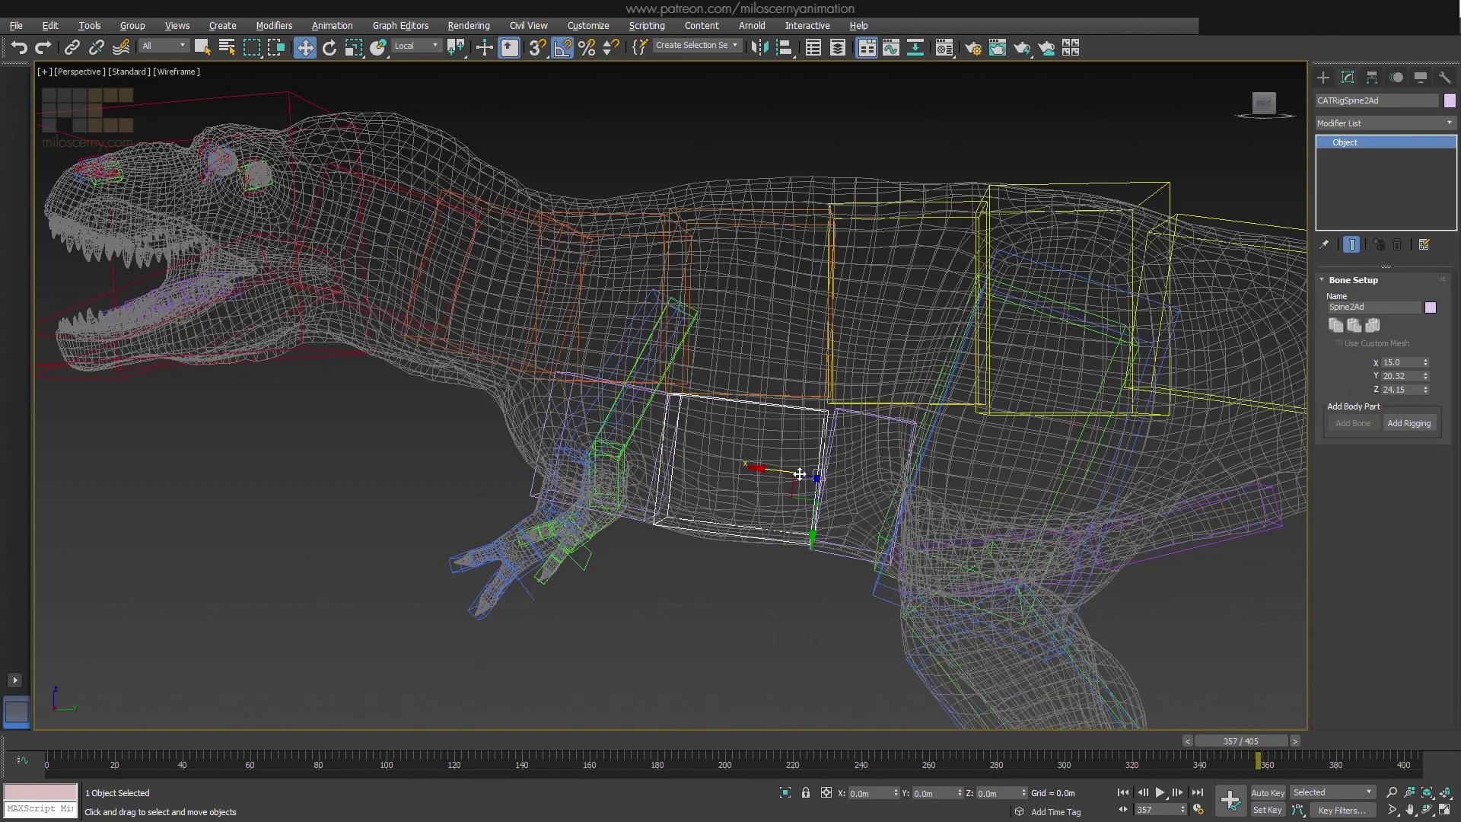
left_click_drag(1231, 745, 1250, 744)
key("w")
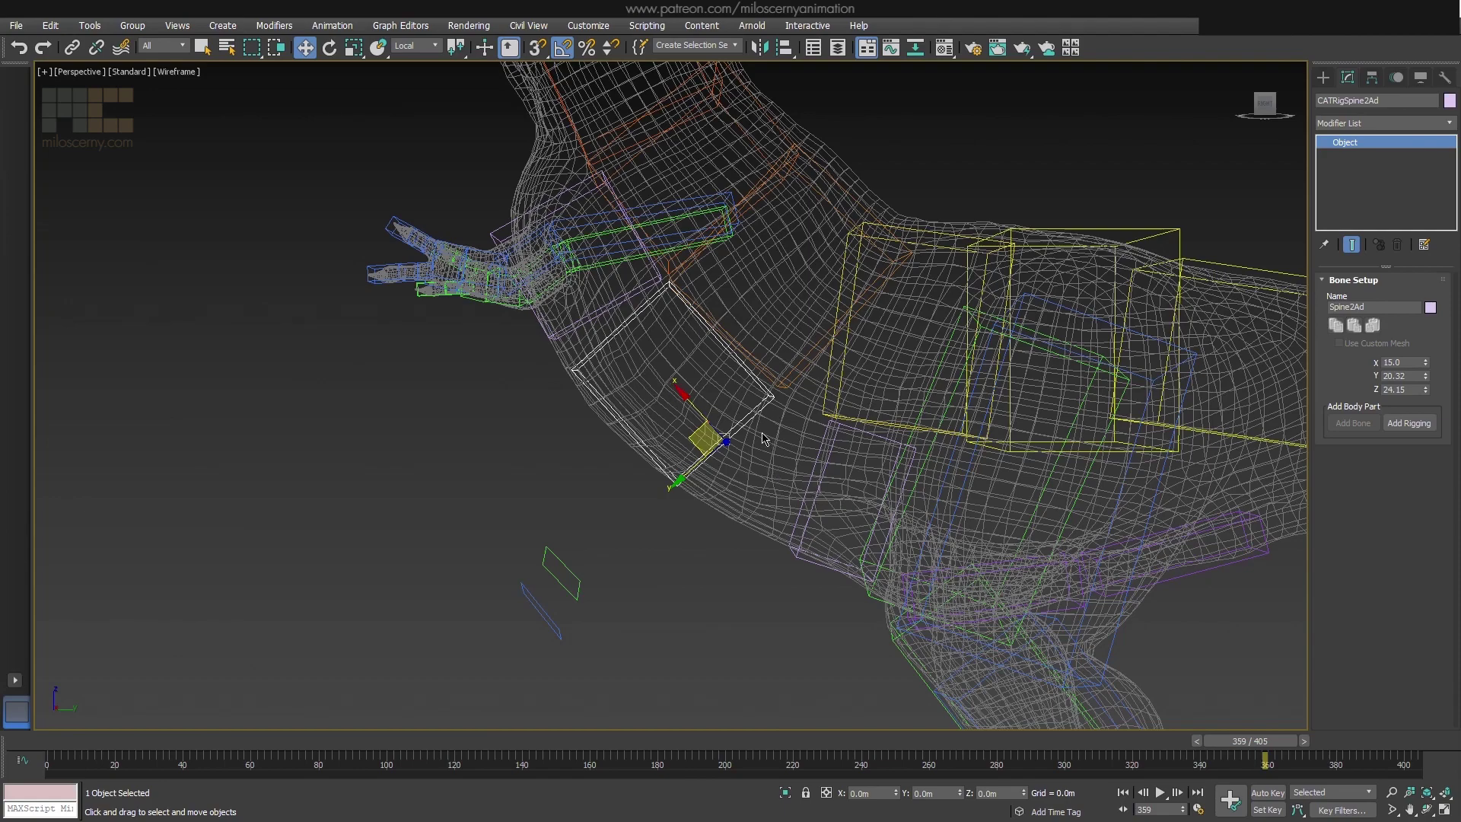
scroll(764, 439, "down", 3)
middle_click_drag(830, 466, 797, 449)
scroll(1141, 580, "down", 3)
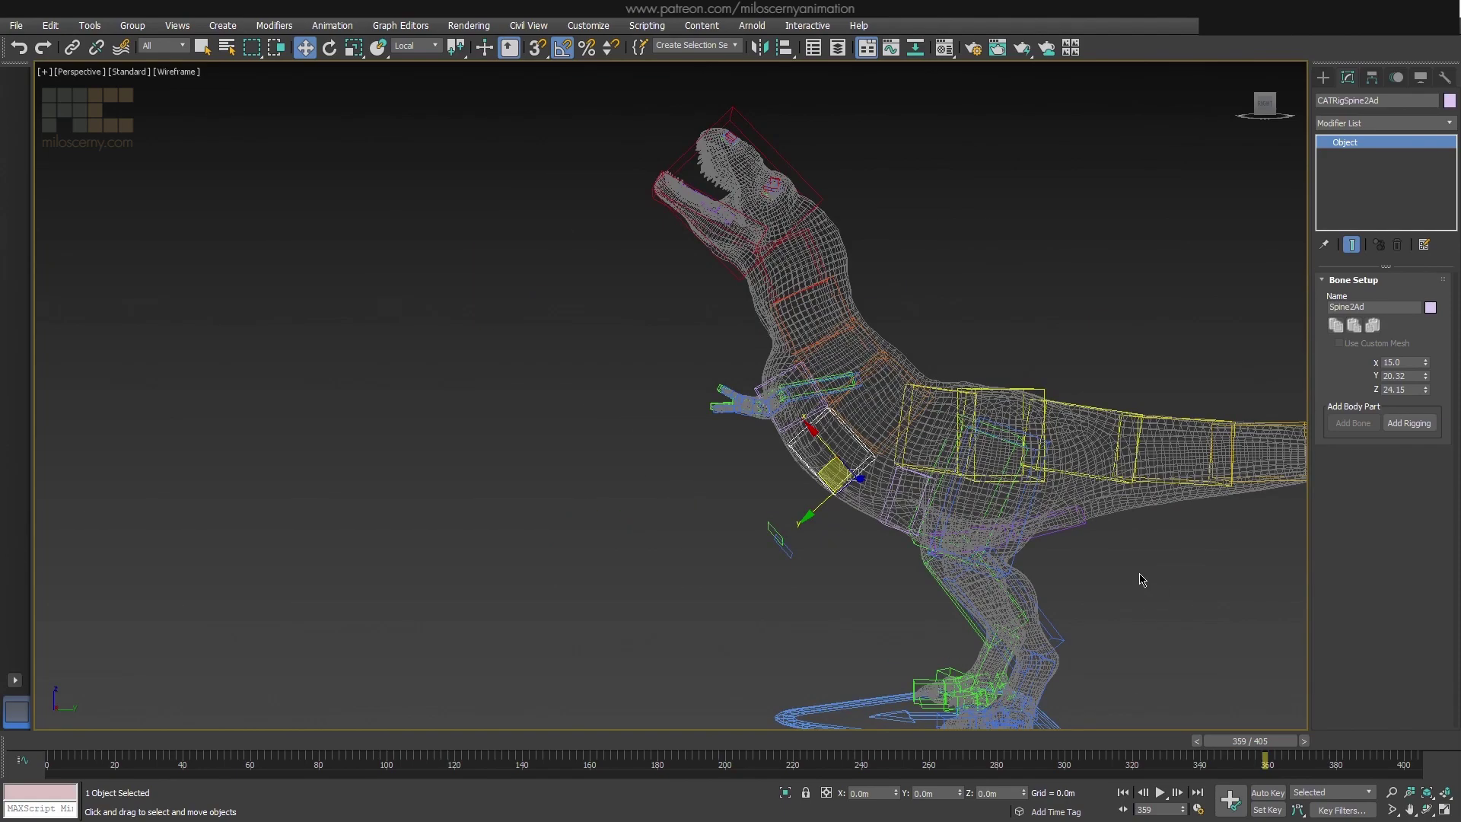
middle_click_drag(1141, 579, 1026, 537)
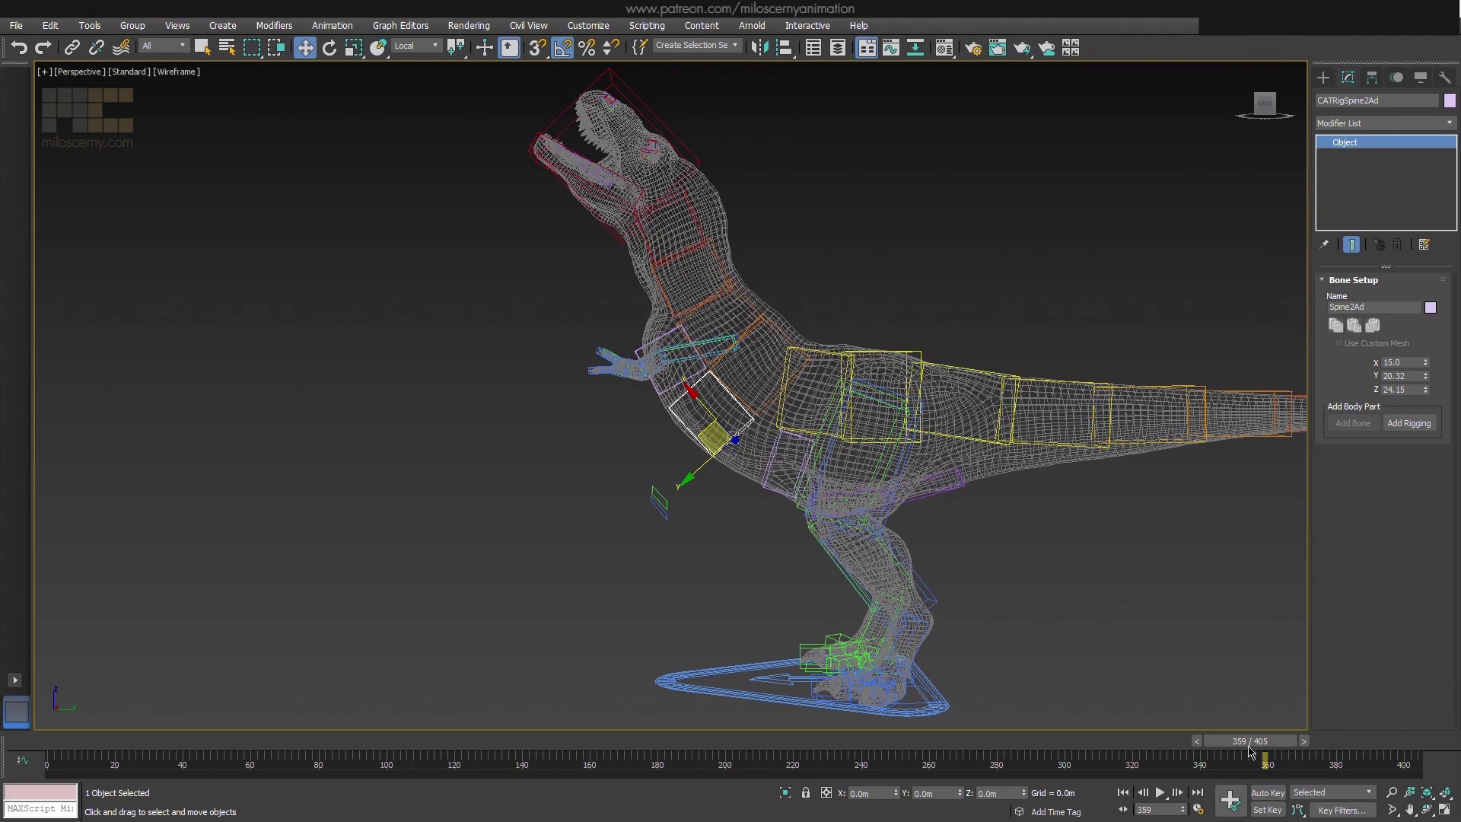
- Scrub back to frame 345, clear the selection and restore plain shading without edged faces
left_click_drag(1250, 749, 1208, 750)
key("F3")
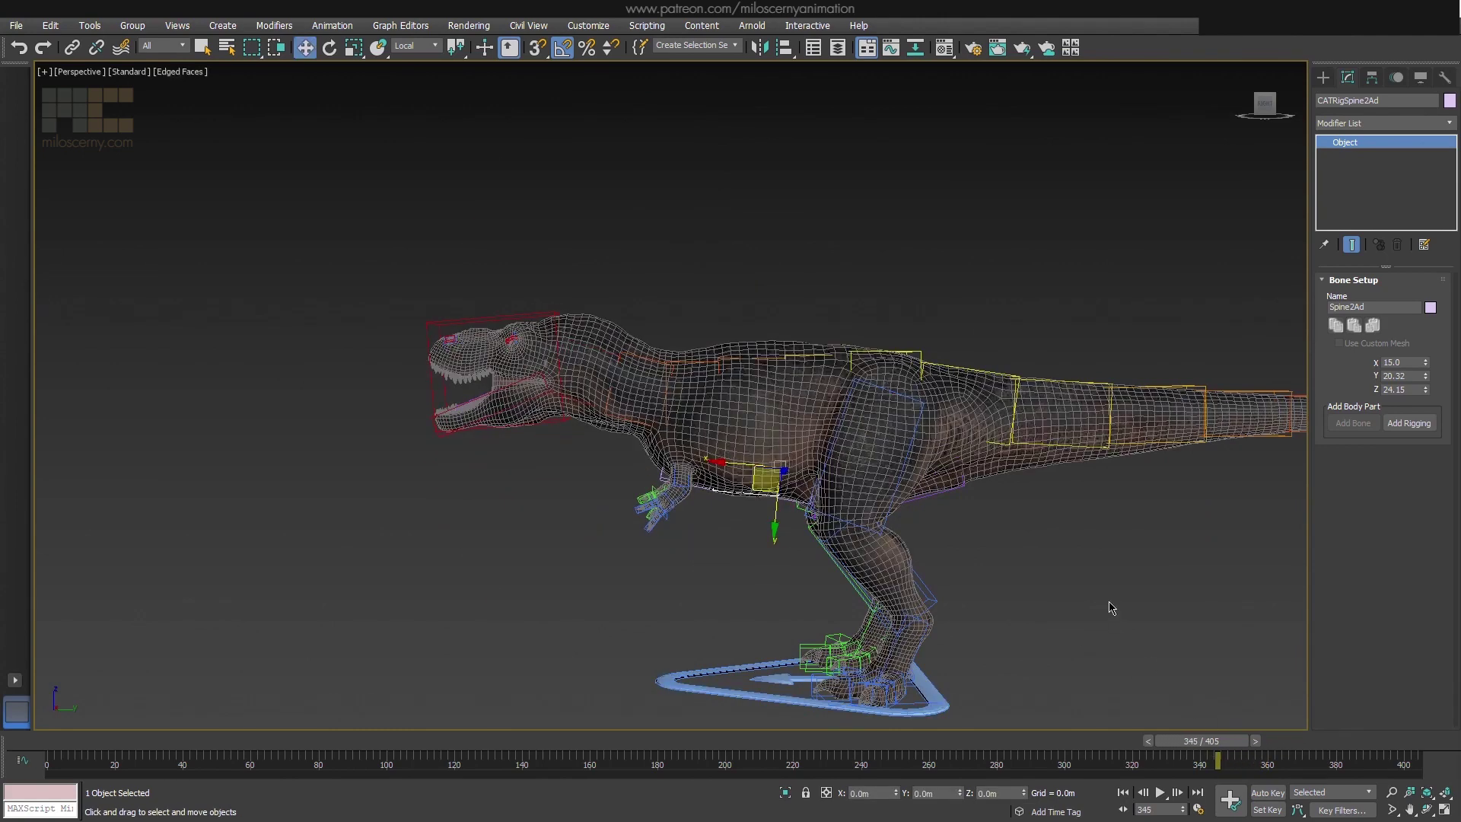
left_click(1111, 607)
mouse_move(1141, 612)
middle_mouse_down()
mouse_move(1047, 600)
mouse_move(904, 503)
mouse_move(915, 512)
middle_mouse_up()
key("F4")
scroll(1047, 601, "down", 3)
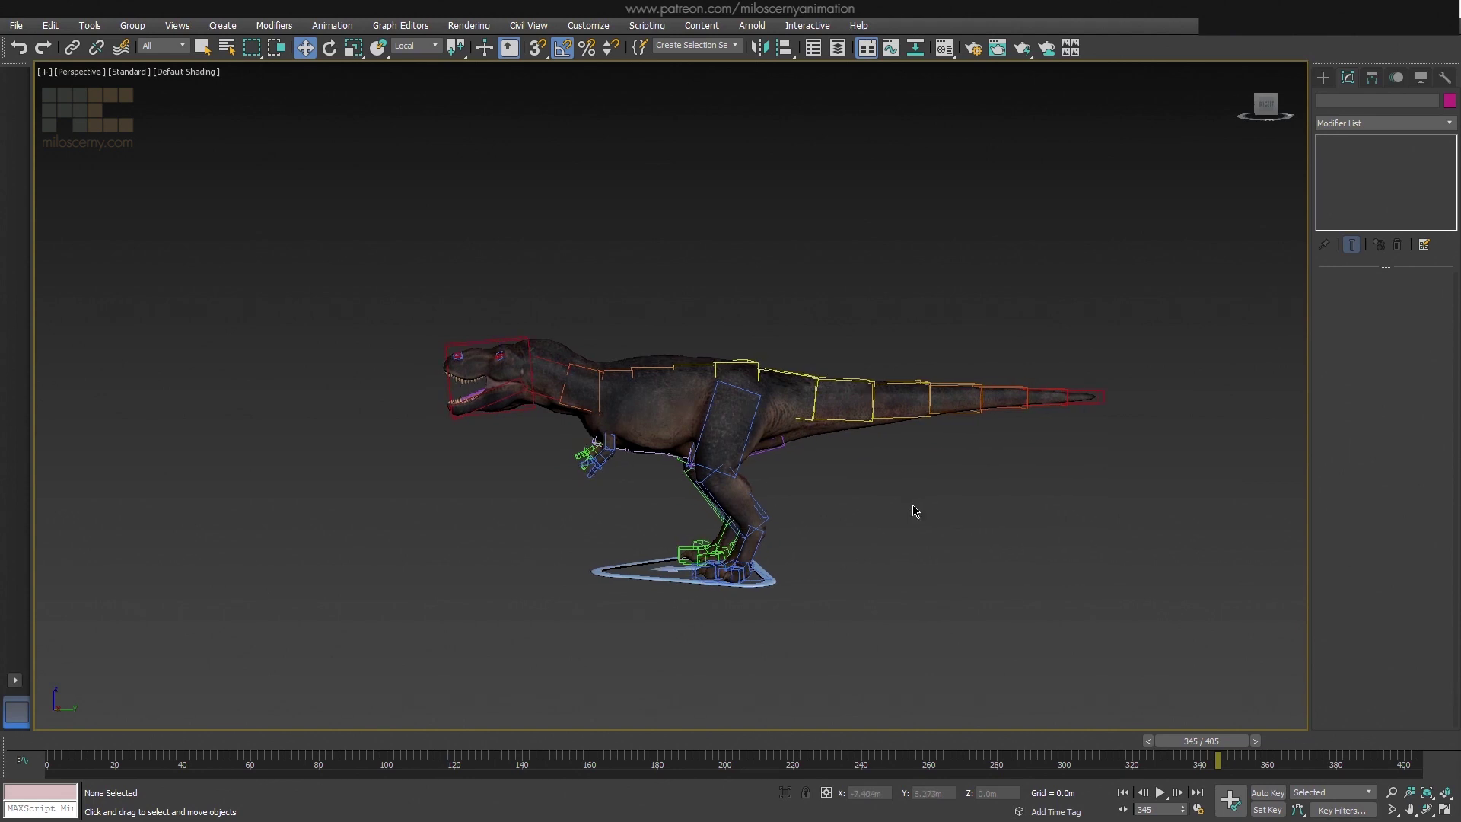